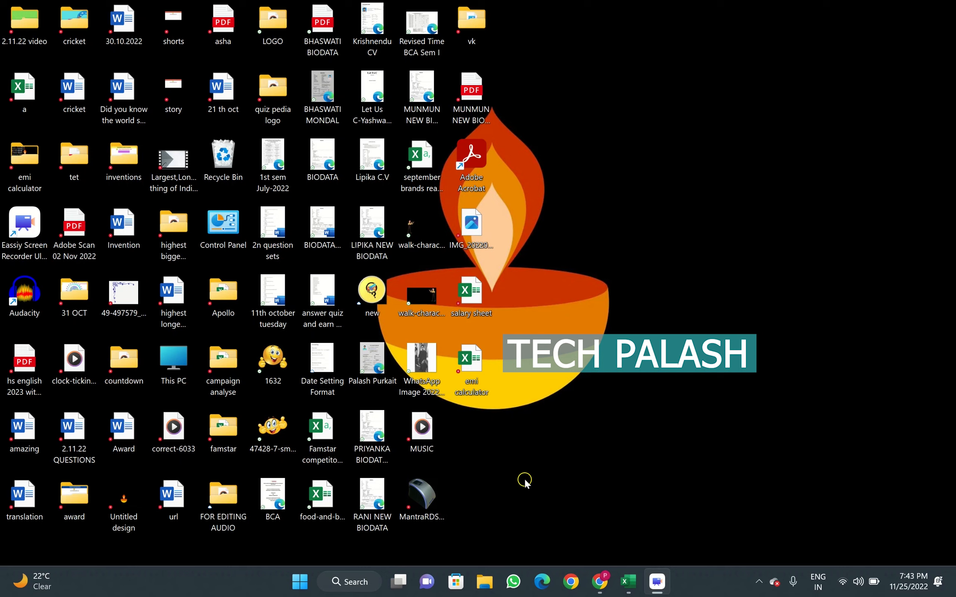
Step: Switch to the MARKSHEET workbook in Excel and examine its marks table and the Percentage and Result formulas
{"action": "left_click", "coordinate": [574, 584]}
{"action": "left_click", "coordinate": [629, 583]}
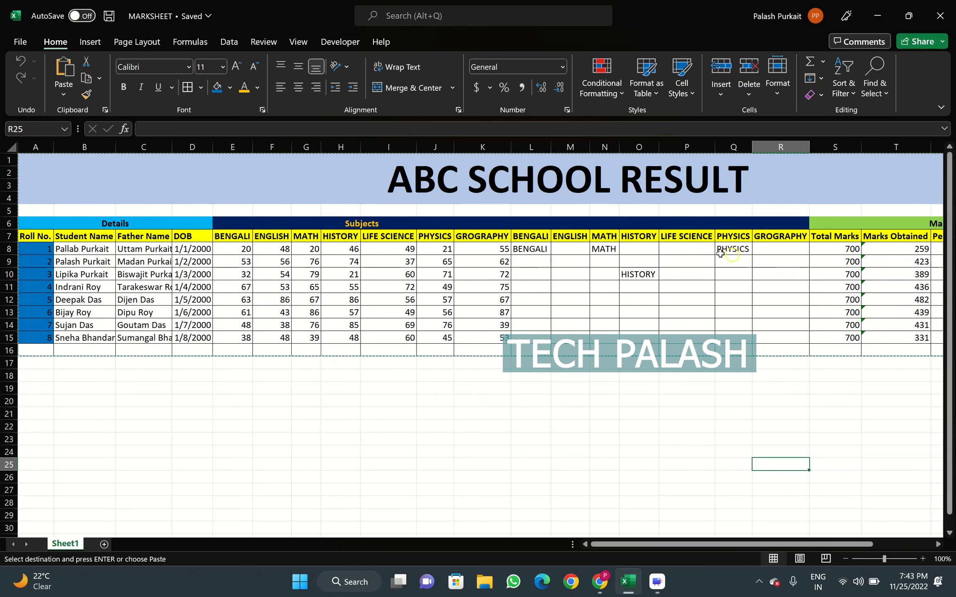
{"action": "left_click", "coordinate": [612, 403]}
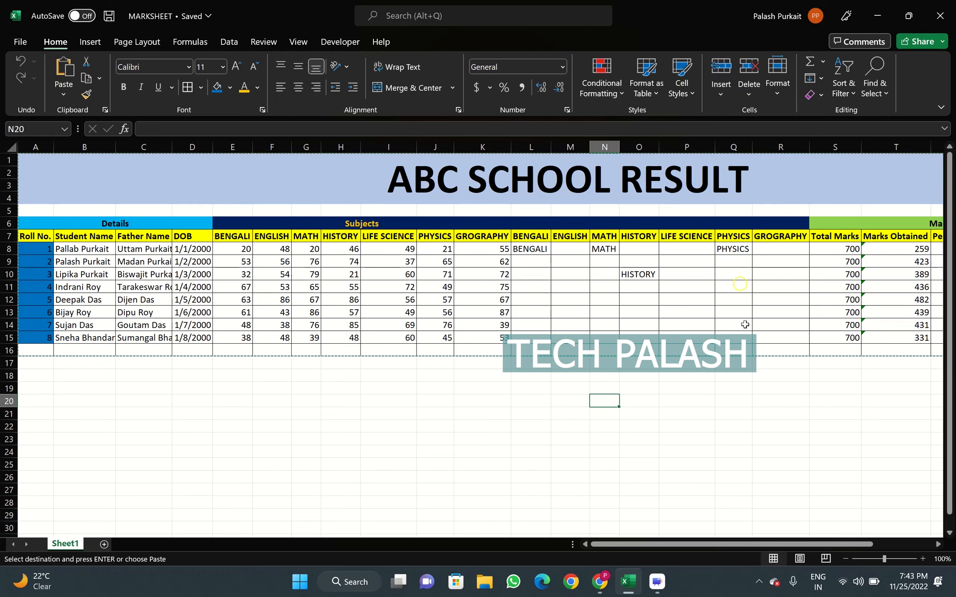
{"action": "left_click_drag", "start_coordinate": [722, 548], "coordinate": [808, 548]}
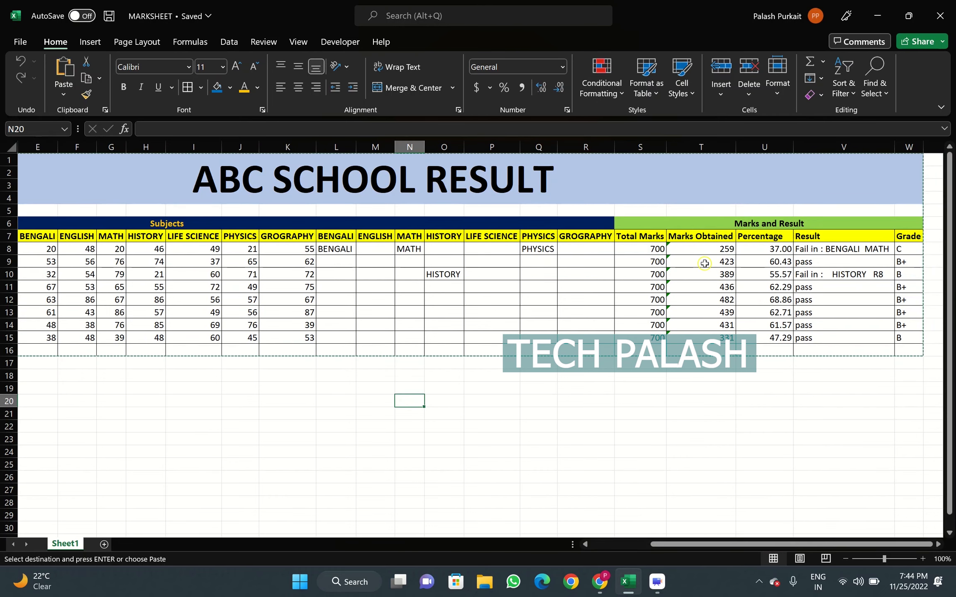
{"action": "left_click", "coordinate": [774, 254]}
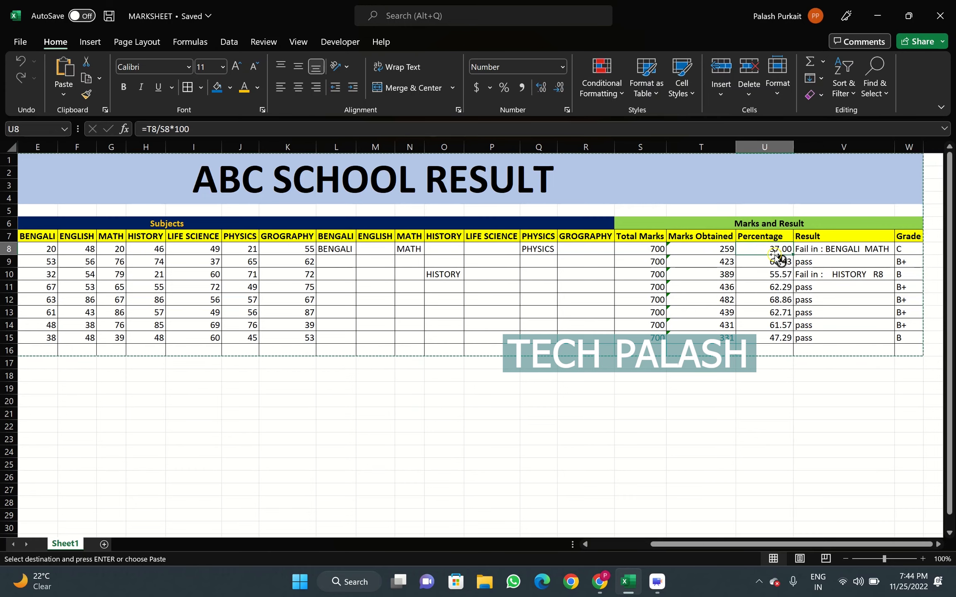
{"action": "left_click", "coordinate": [821, 250]}
{"action": "left_click", "coordinate": [828, 287]}
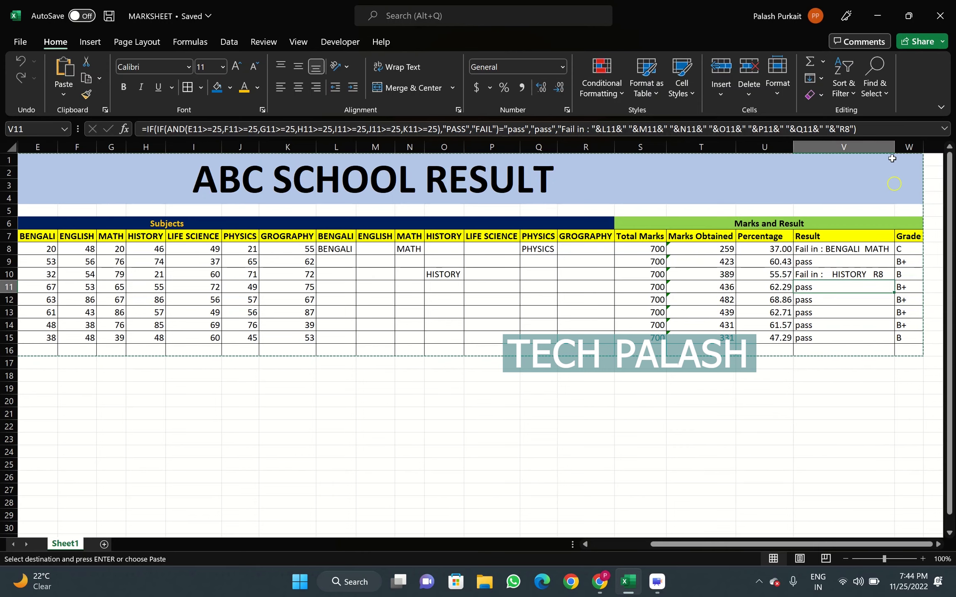
Step: Create a new Excel worksheet file named "result" on the desktop and open it
{"action": "left_click", "coordinate": [878, 16]}
{"action": "right_click", "coordinate": [539, 207]}
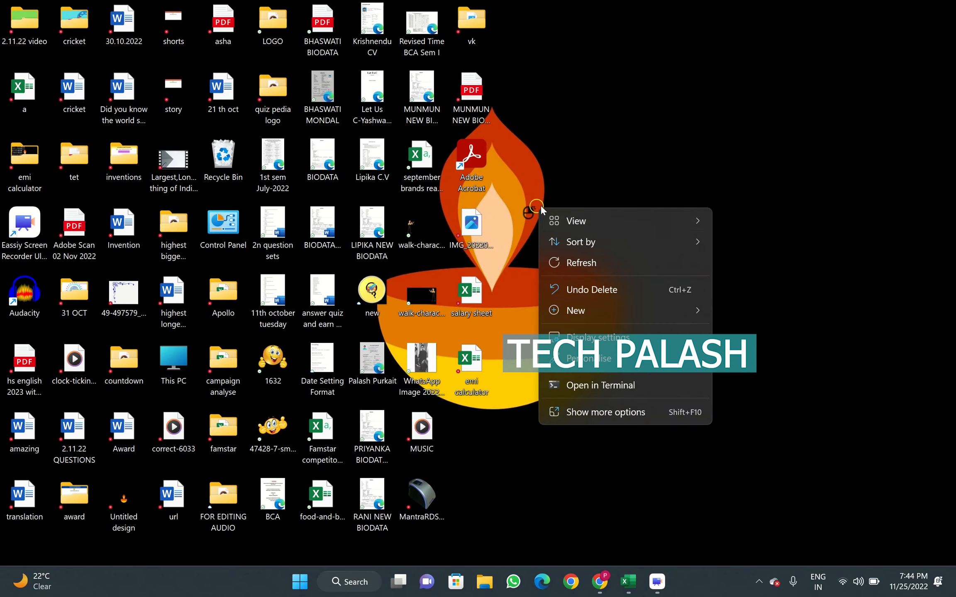
{"action": "mouse_move", "coordinate": [625, 317]}
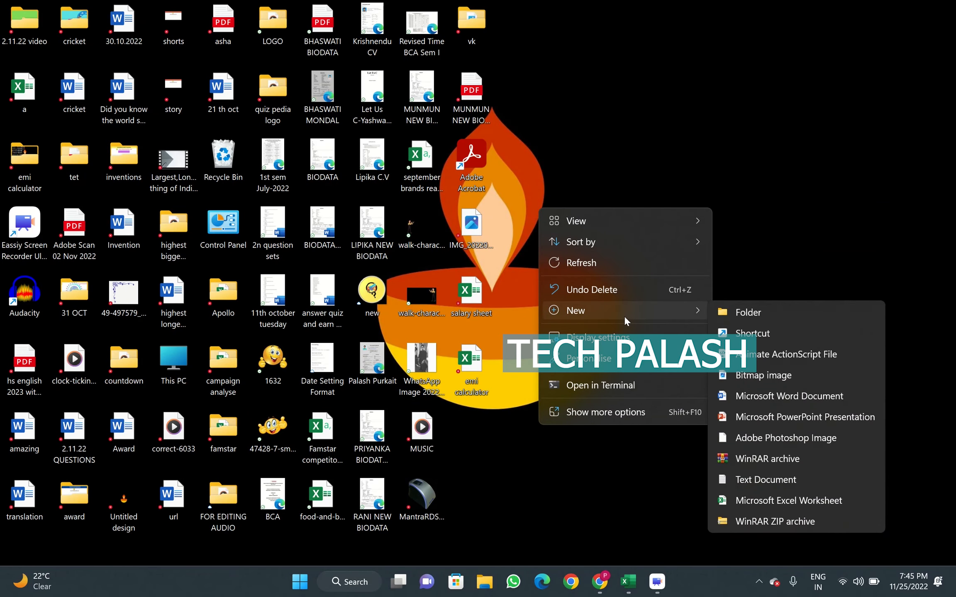
{"action": "left_click", "coordinate": [782, 498]}
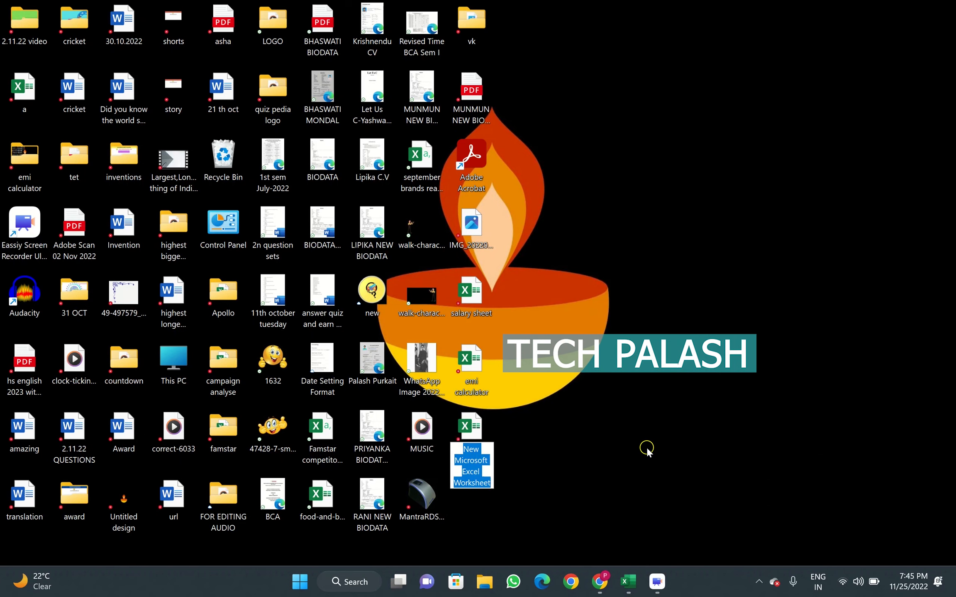
{"action": "type", "text": "r"}
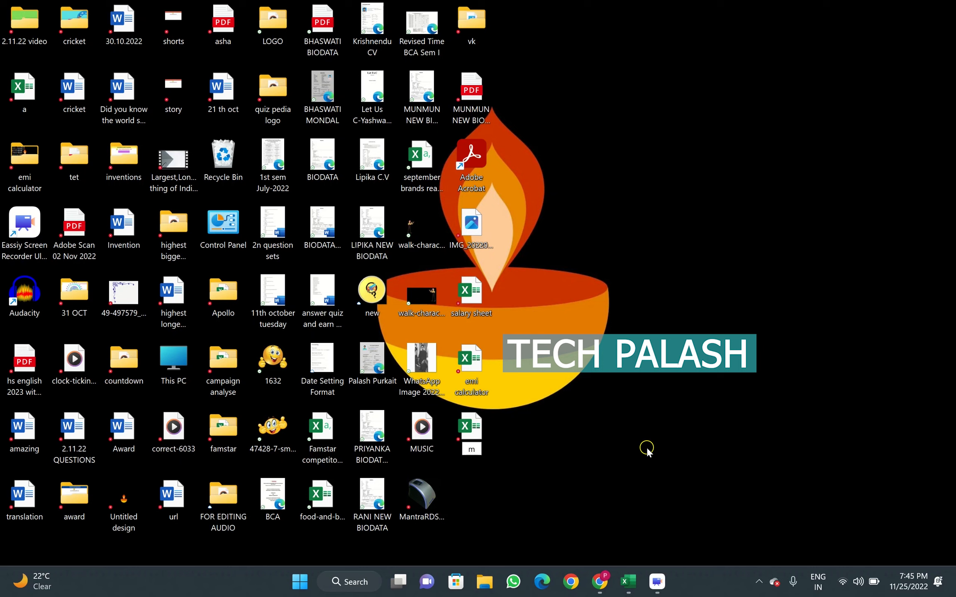
{"action": "type", "text": "esult"}
{"action": "key", "text": "Return"}
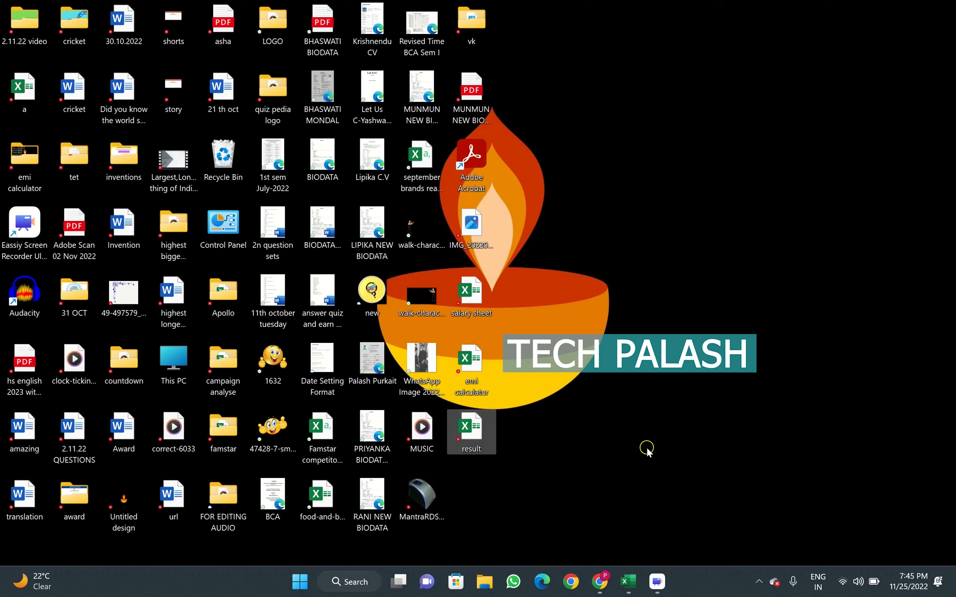
{"action": "double_click", "coordinate": [475, 429]}
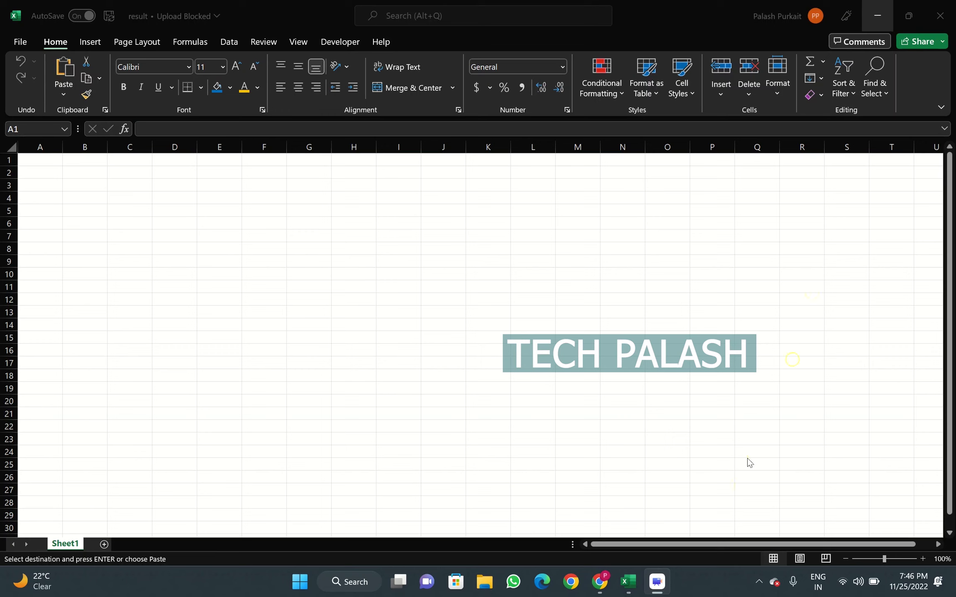
Step: Copy the whole ABC SCHOOL RESULT table, A1:W16, from the MARKSHEET workbook
{"action": "mouse_move", "coordinate": [618, 577]}
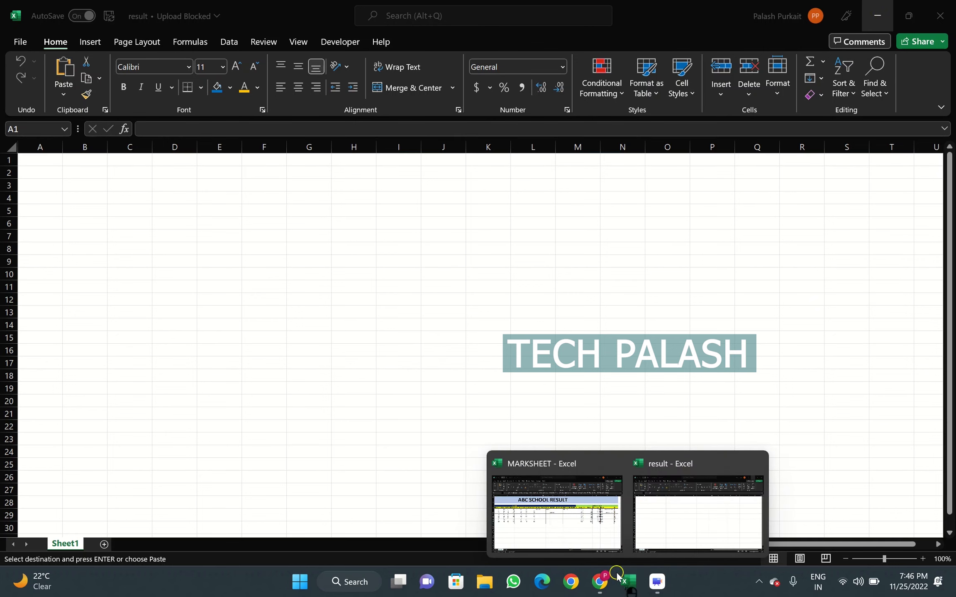
{"action": "left_click", "coordinate": [565, 508]}
{"action": "mouse_move", "coordinate": [31, 166]}
{"action": "left_mouse_down"}
{"action": "mouse_move", "coordinate": [36, 202]}
{"action": "mouse_move", "coordinate": [262, 299]}
{"action": "mouse_move", "coordinate": [613, 318]}
{"action": "mouse_move", "coordinate": [774, 346]}
{"action": "left_mouse_up"}
{"action": "left_click", "coordinate": [668, 436]}
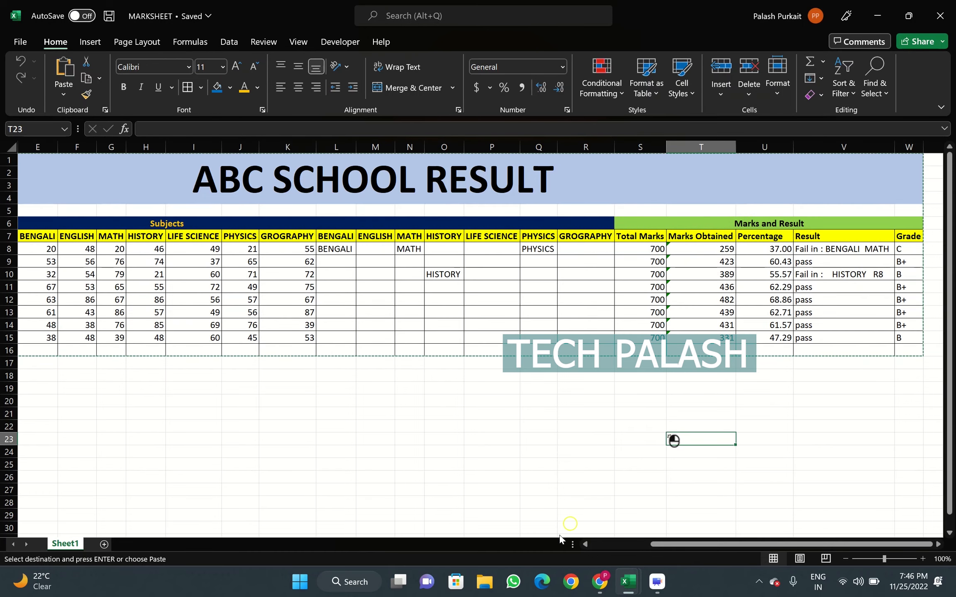
{"action": "left_click_drag", "start_coordinate": [697, 546], "coordinate": [628, 549]}
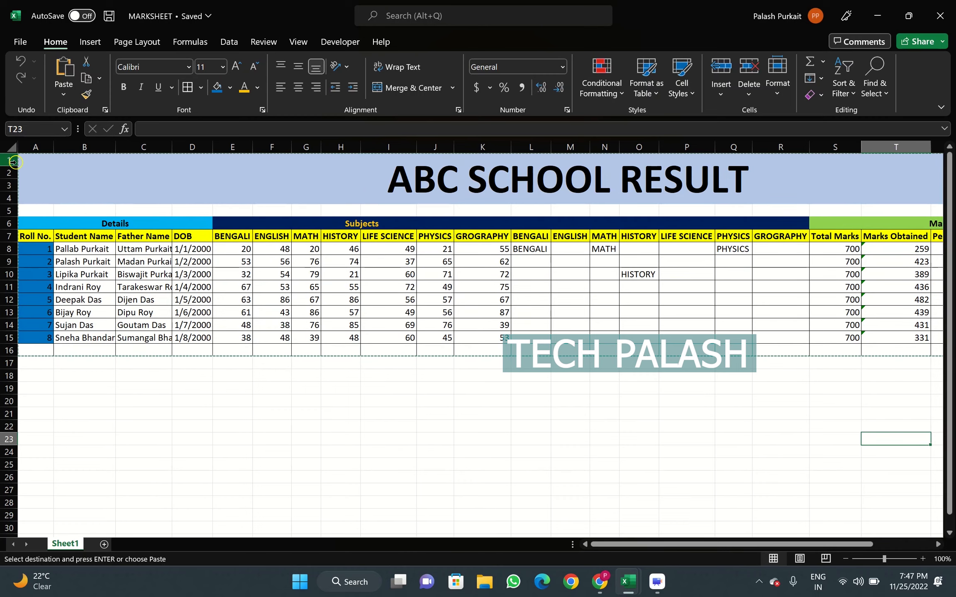
{"action": "left_click_drag", "start_coordinate": [25, 161], "coordinate": [598, 348]}
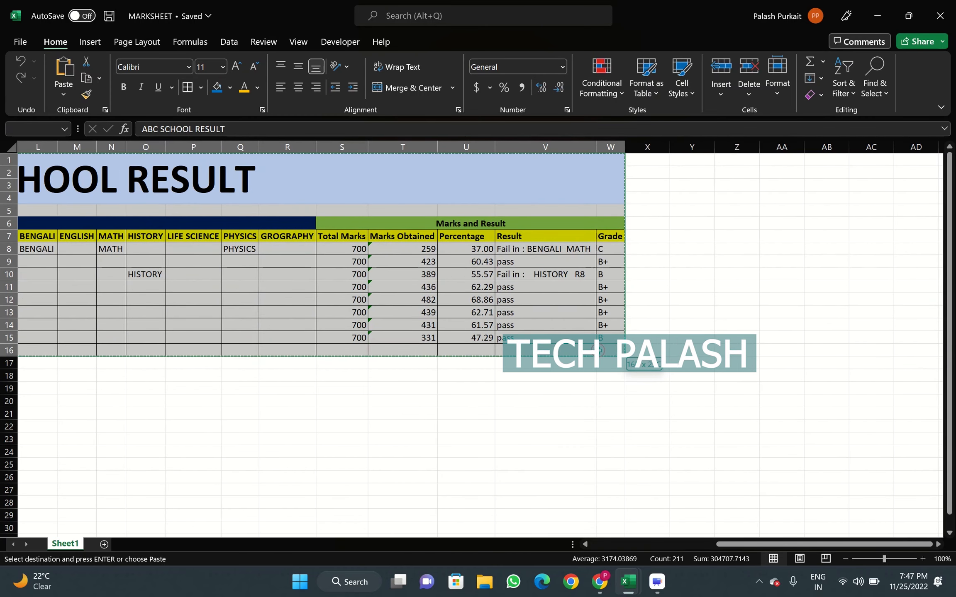
{"action": "right_click", "coordinate": [478, 289]}
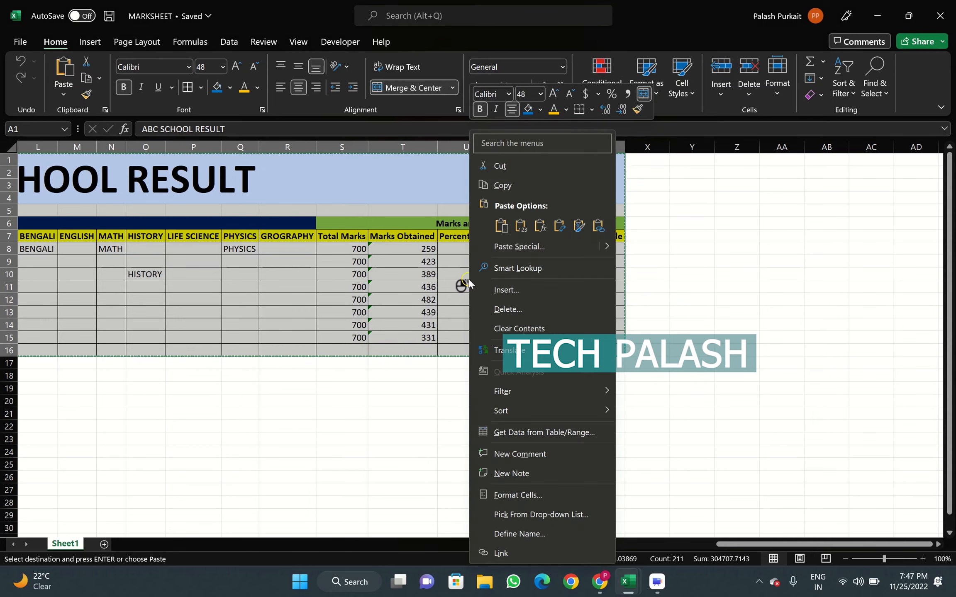
{"action": "left_click", "coordinate": [519, 183]}
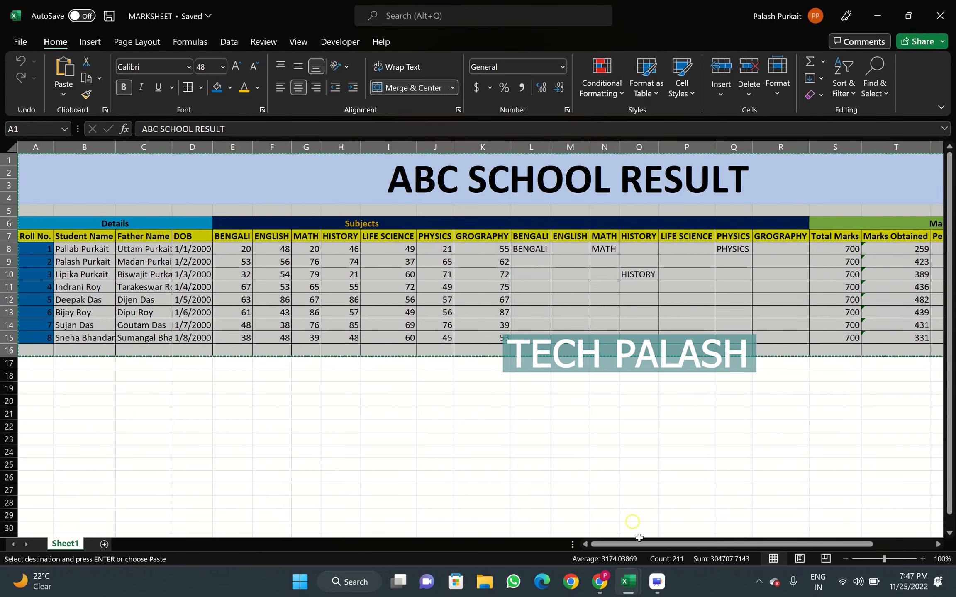
Step: Paste the copied table into the result workbook, starting at cell A1
{"action": "left_click", "coordinate": [631, 586]}
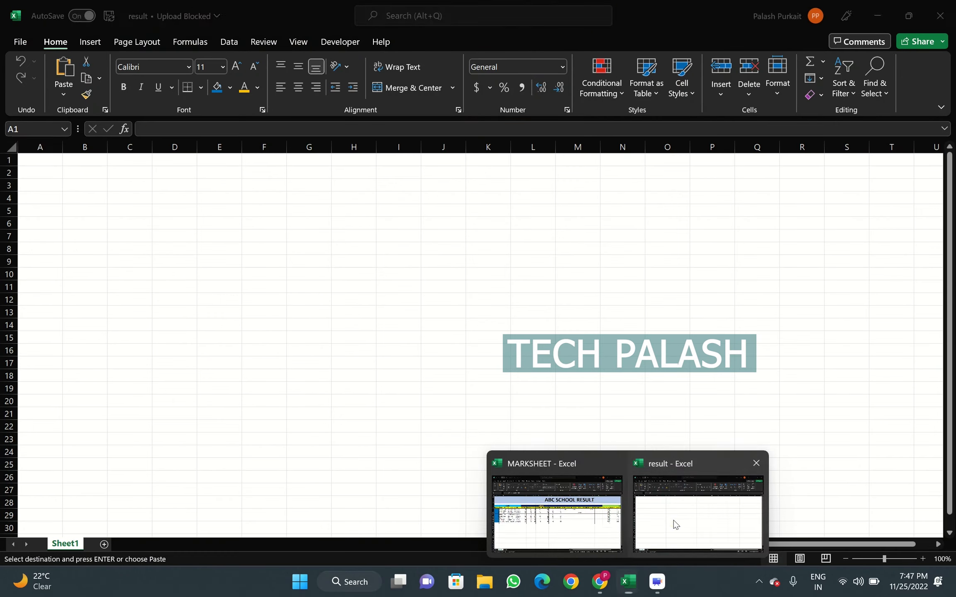
{"action": "left_click", "coordinate": [674, 521]}
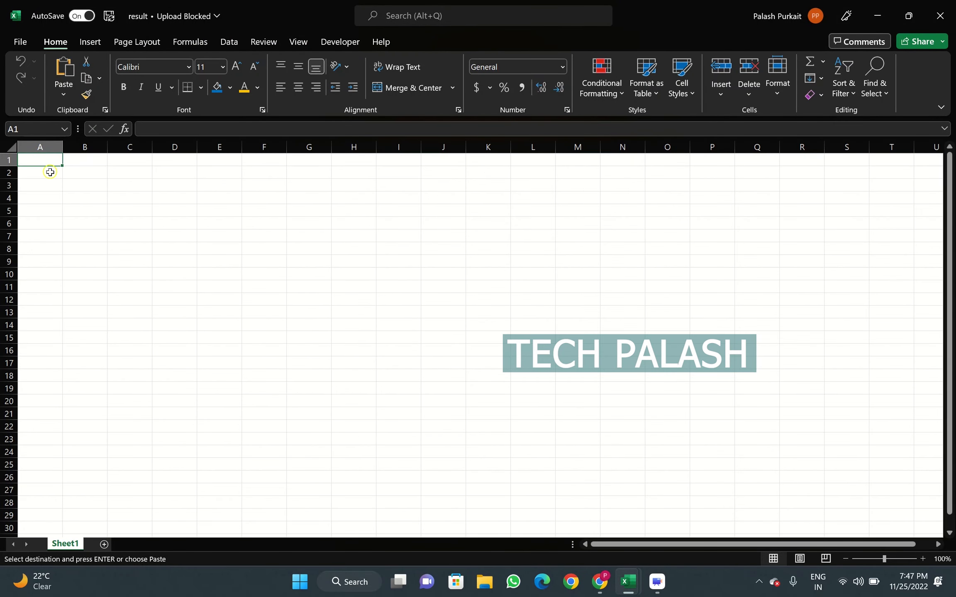
{"action": "key", "text": "ctrl+v"}
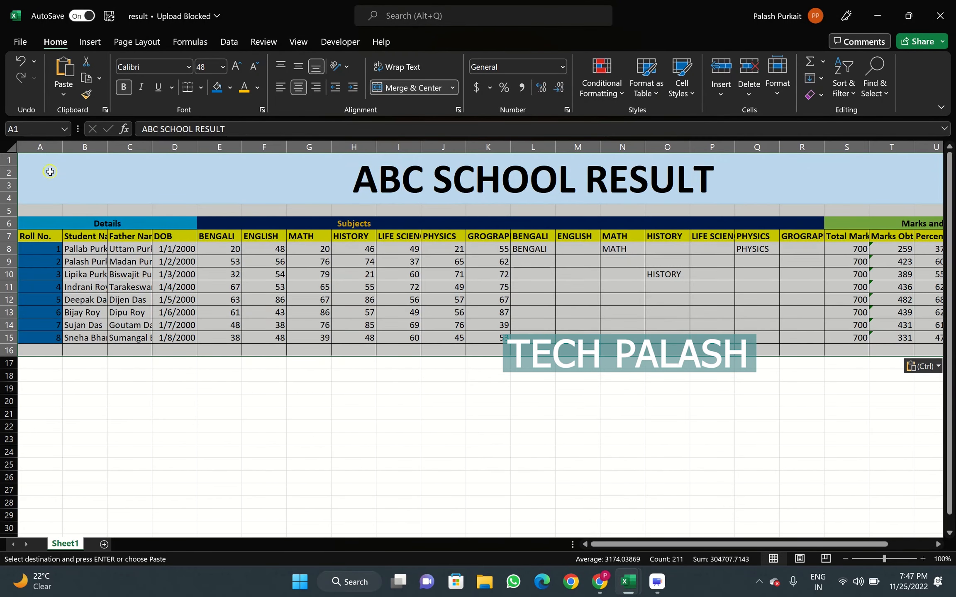
{"action": "left_click", "coordinate": [266, 464]}
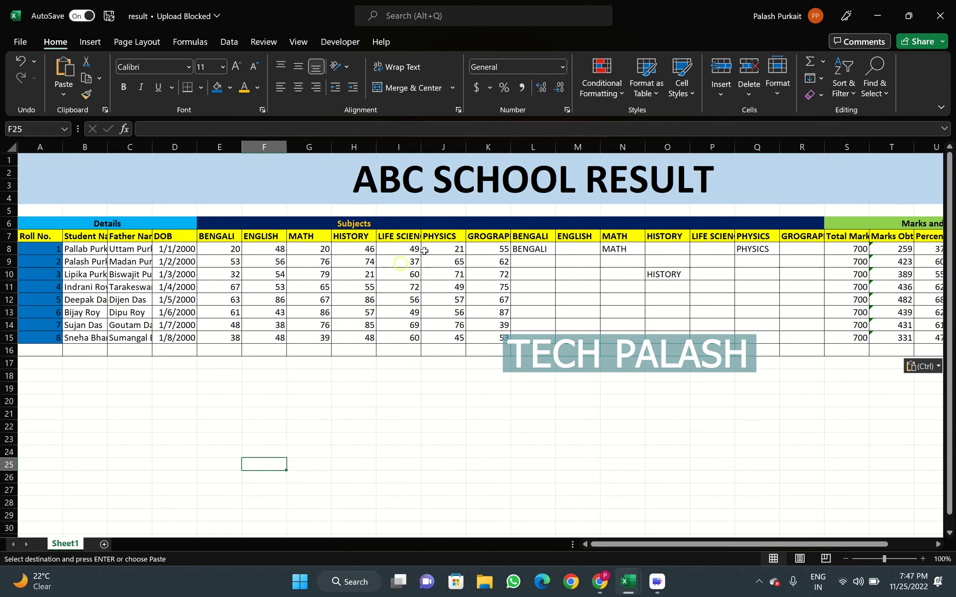
Step: Clear the contents of L8:W16, covering the second set of subject columns and the Marks and Result section
{"action": "mouse_move", "coordinate": [534, 252]}
{"action": "left_mouse_down"}
{"action": "mouse_move", "coordinate": [571, 305]}
{"action": "mouse_move", "coordinate": [804, 355]}
{"action": "mouse_move", "coordinate": [923, 354]}
{"action": "mouse_move", "coordinate": [908, 361]}
{"action": "mouse_move", "coordinate": [907, 351]}
{"action": "mouse_move", "coordinate": [857, 349]}
{"action": "left_mouse_up"}
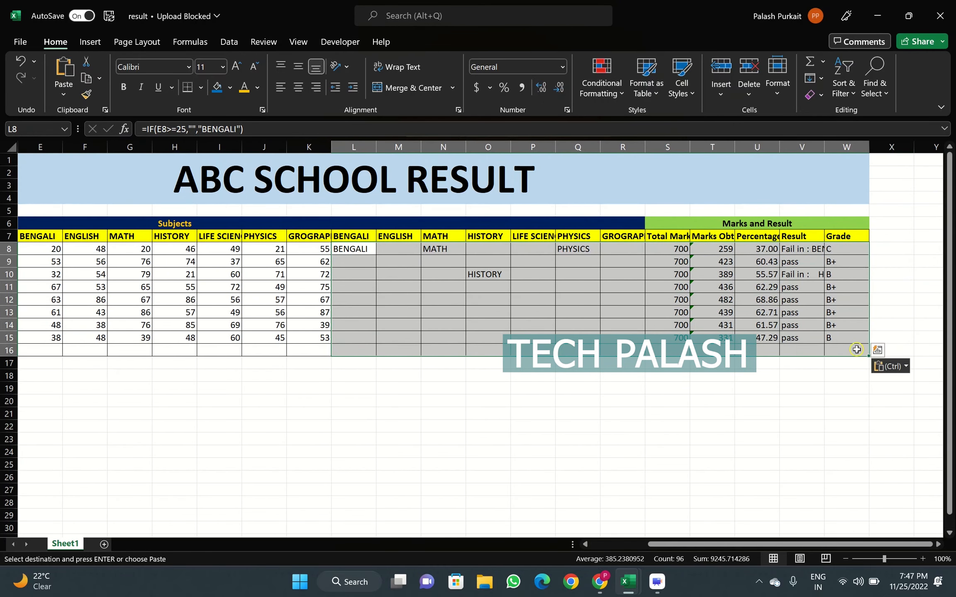
{"action": "key", "text": "Delete"}
{"action": "left_click", "coordinate": [789, 453]}
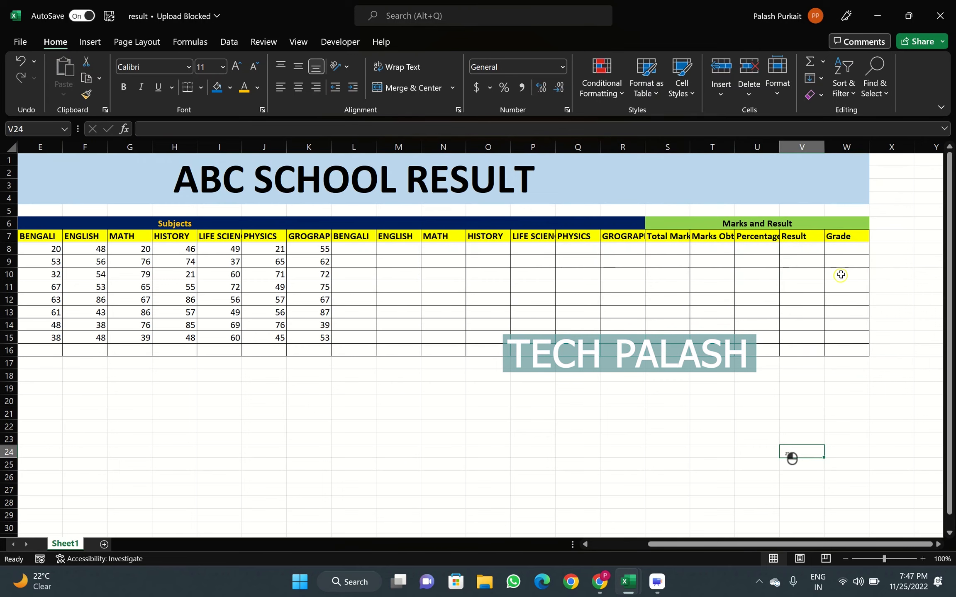
{"action": "left_click", "coordinate": [853, 251]}
{"action": "left_click", "coordinate": [619, 436]}
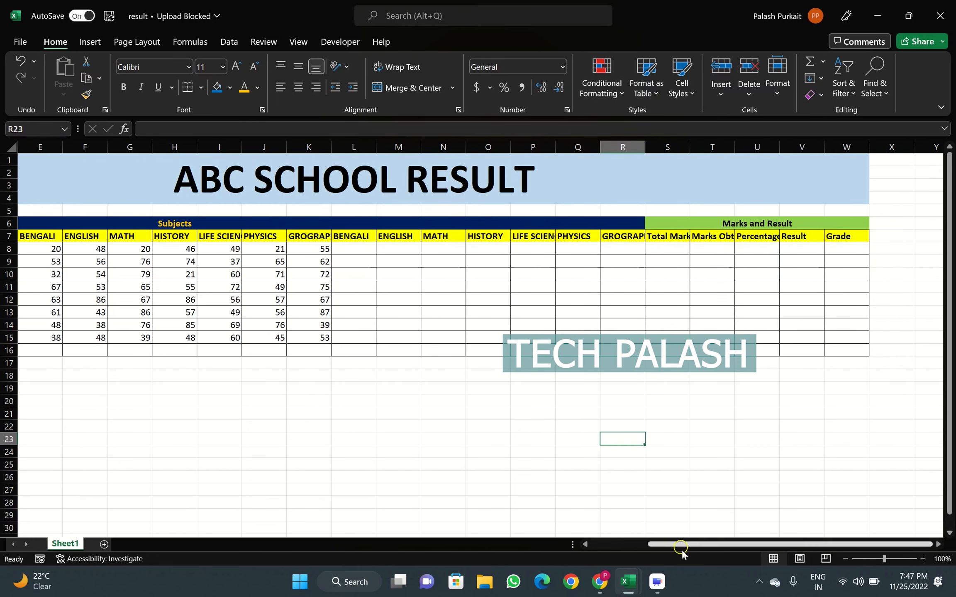
{"action": "mouse_move", "coordinate": [688, 545]}
{"action": "left_mouse_down"}
{"action": "mouse_move", "coordinate": [651, 548]}
{"action": "mouse_move", "coordinate": [693, 549]}
{"action": "left_mouse_up"}
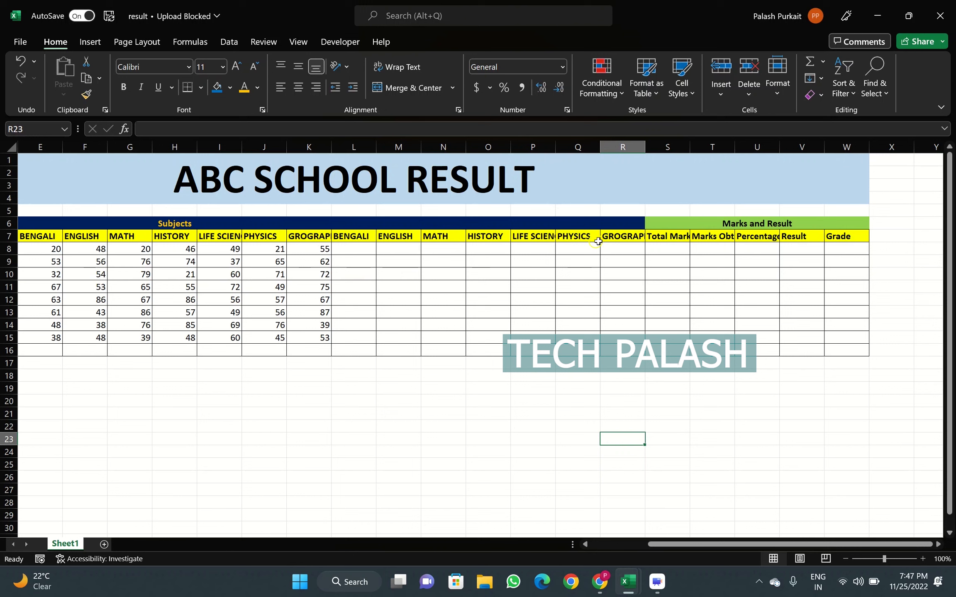
Step: Enter 700 as Total Marks in S8 and fill it down to S15
{"action": "left_click", "coordinate": [666, 253]}
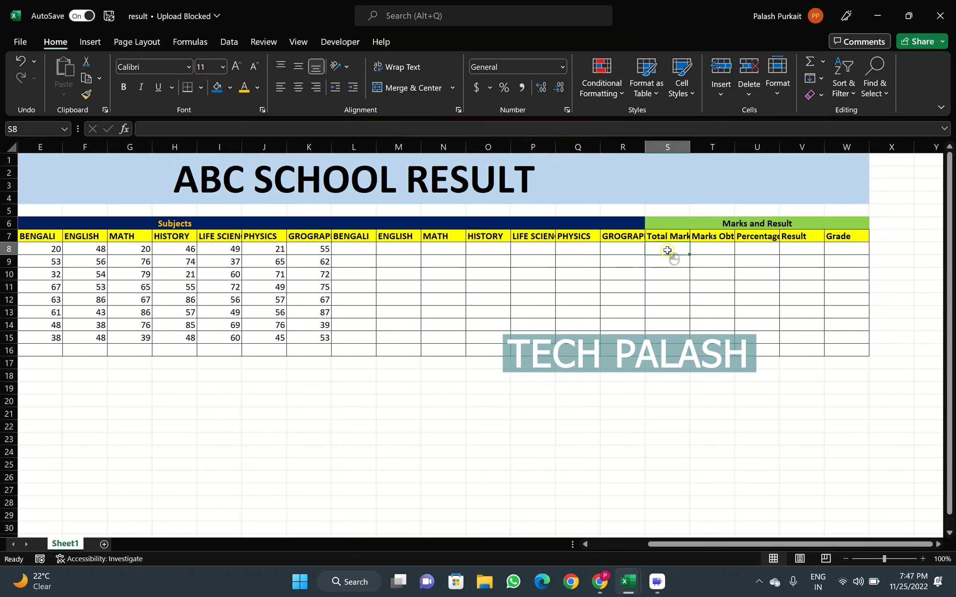
{"action": "type", "text": "700"}
{"action": "key", "text": "BackSpace"}
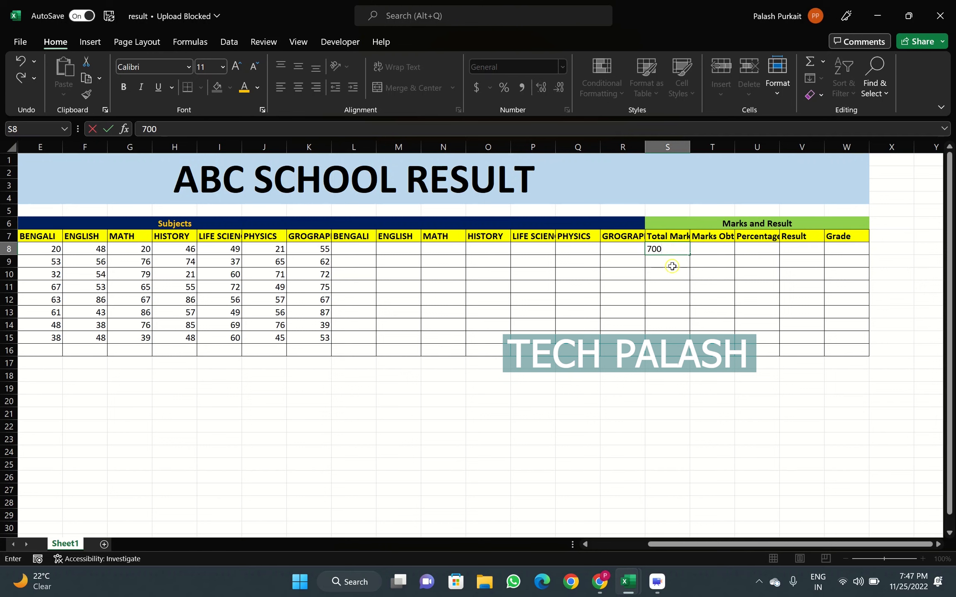
{"action": "key", "text": "Return"}
{"action": "left_click", "coordinate": [675, 251]}
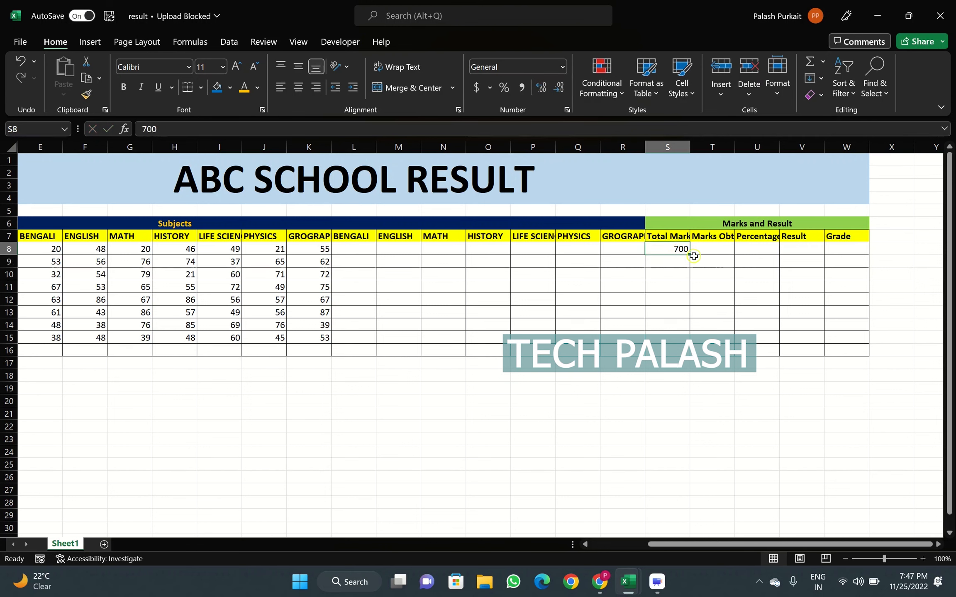
{"action": "left_click_drag", "start_coordinate": [690, 254], "coordinate": [691, 342]}
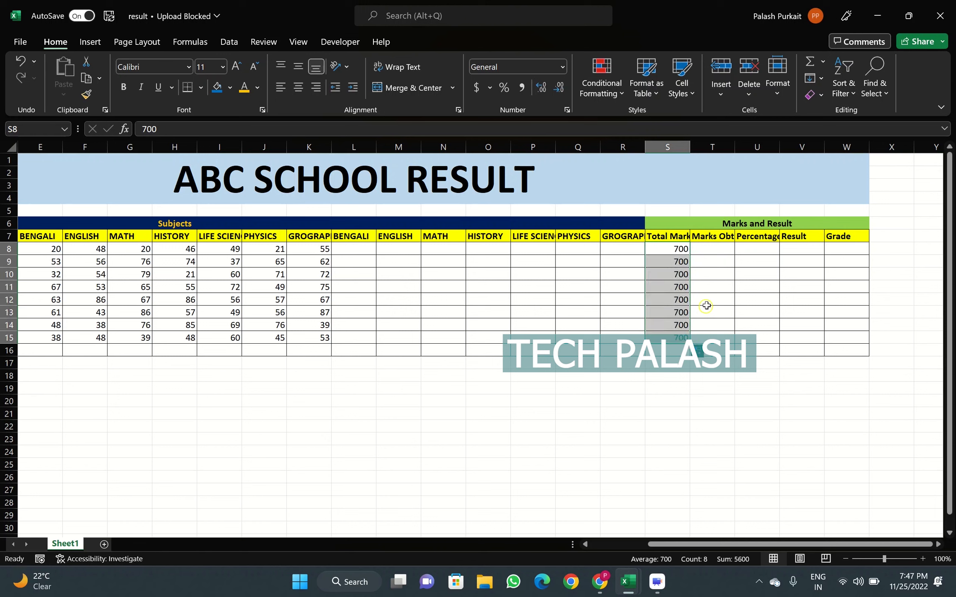
Step: Enter =SUM(E8:K8) in T8 for the marks obtained and fill the formula down to T15
{"action": "left_click", "coordinate": [721, 252]}
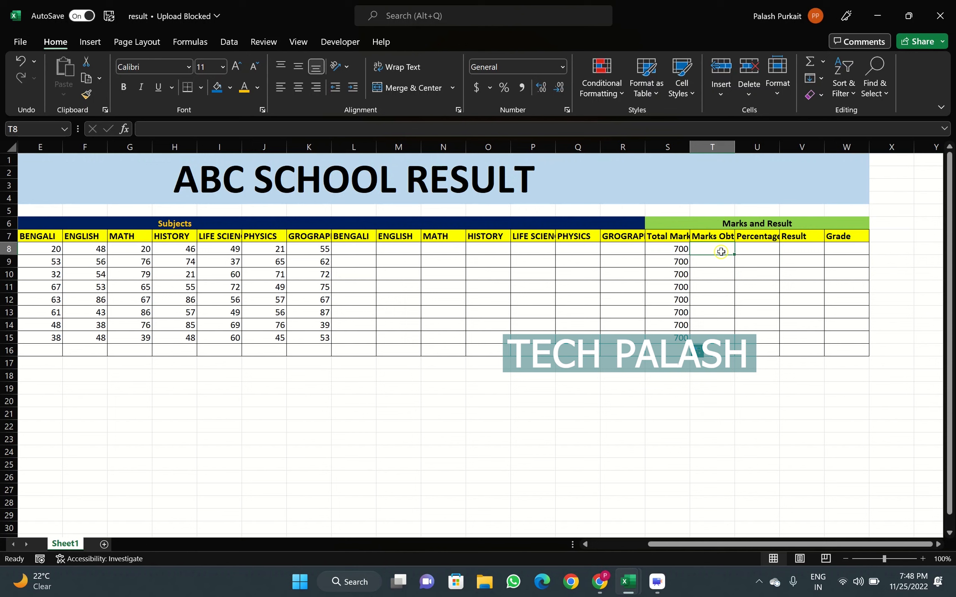
{"action": "type", "text": "="}
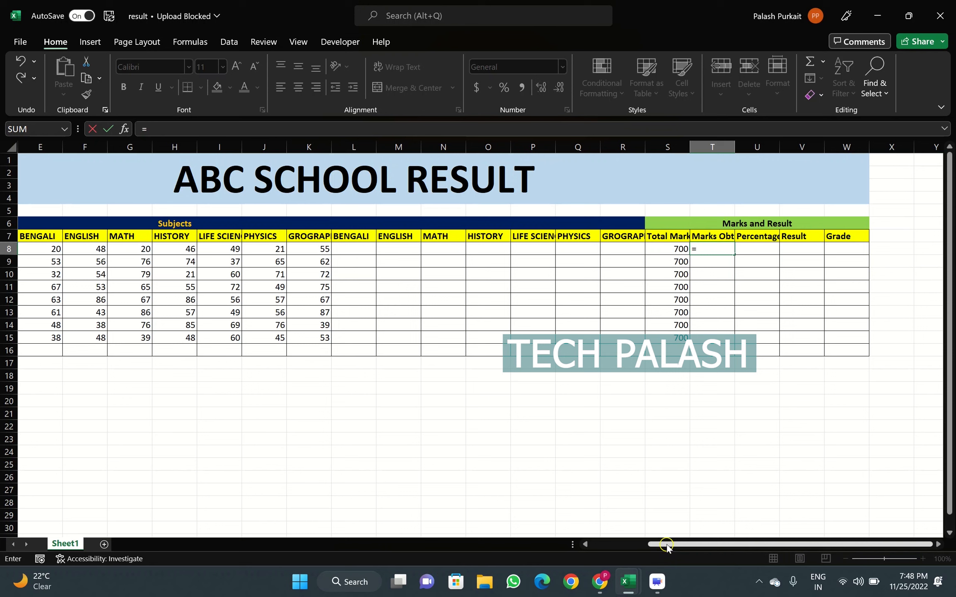
{"action": "type", "text": "sum"}
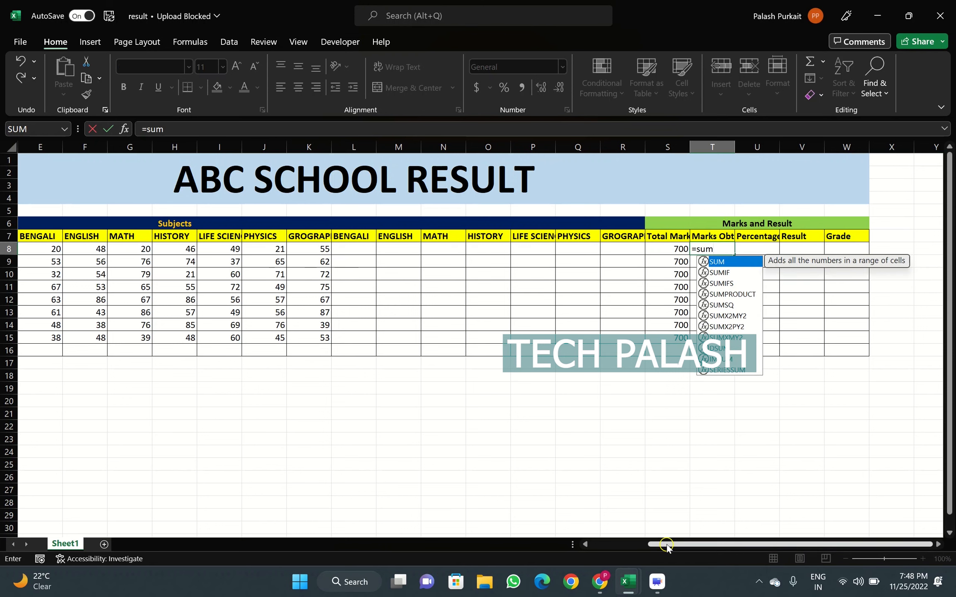
{"action": "type", "text": "("}
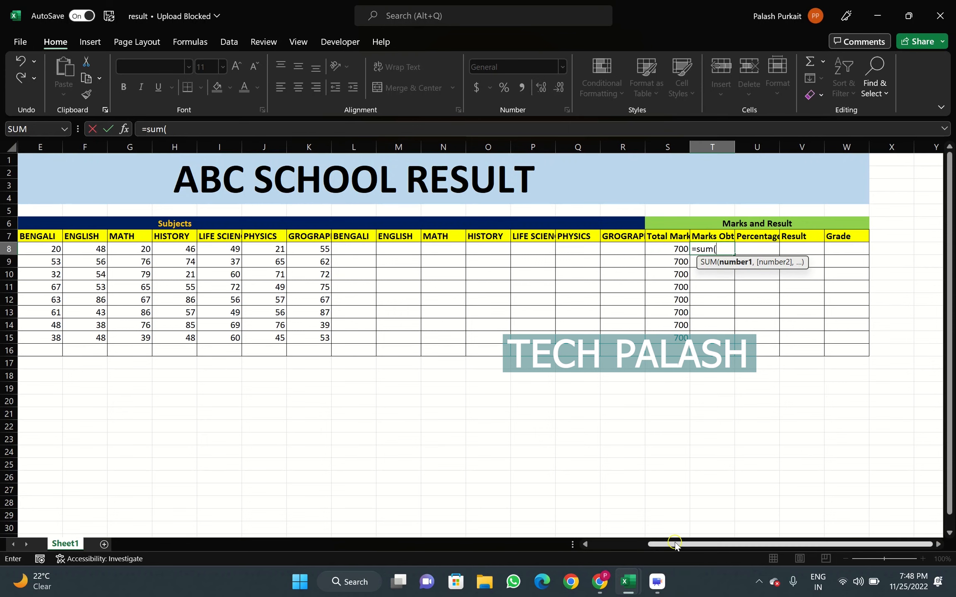
{"action": "left_click_drag", "start_coordinate": [674, 544], "coordinate": [640, 546]}
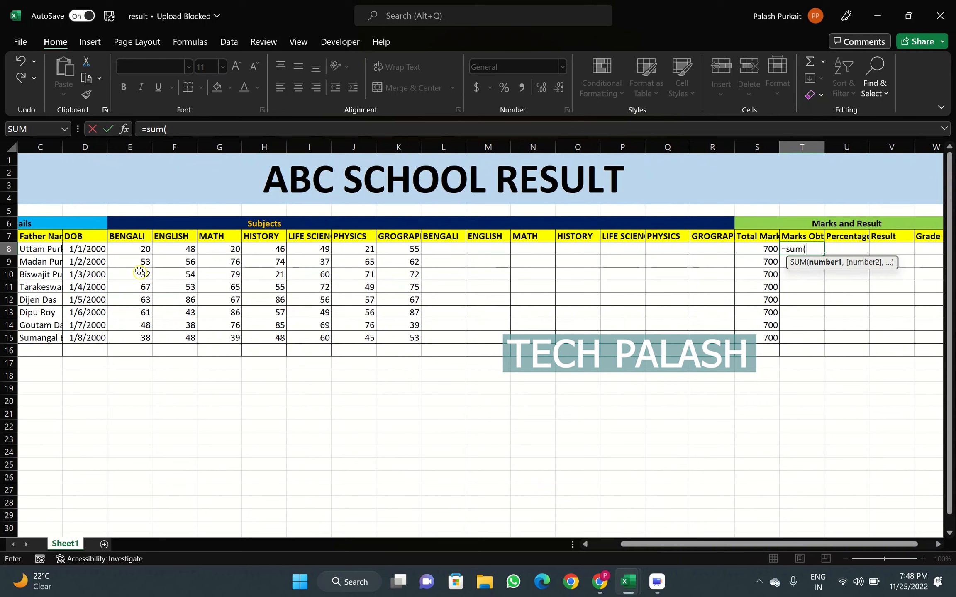
{"action": "left_click_drag", "start_coordinate": [132, 249], "coordinate": [405, 250]}
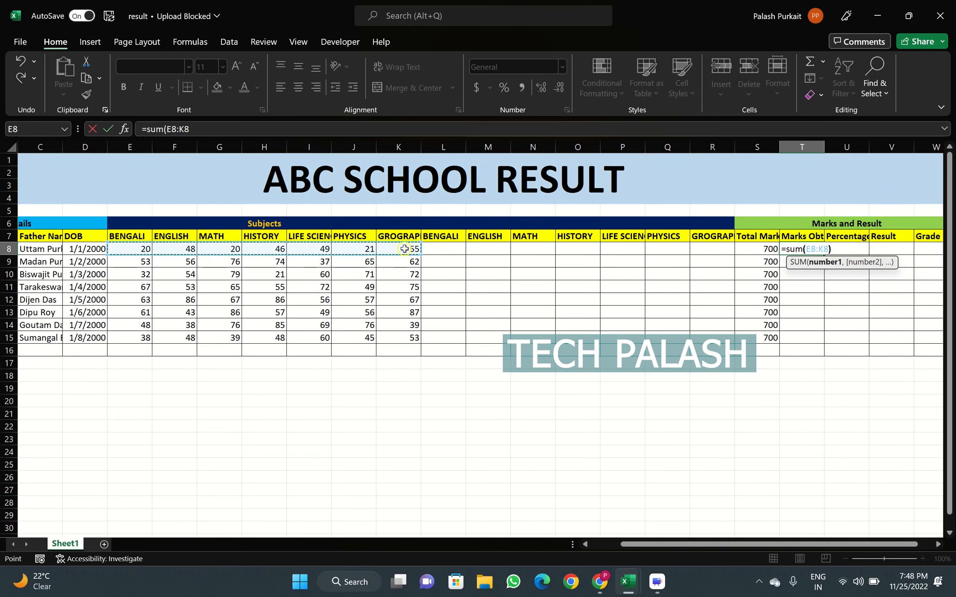
{"action": "type", "text": ")"}
{"action": "key", "text": "Return"}
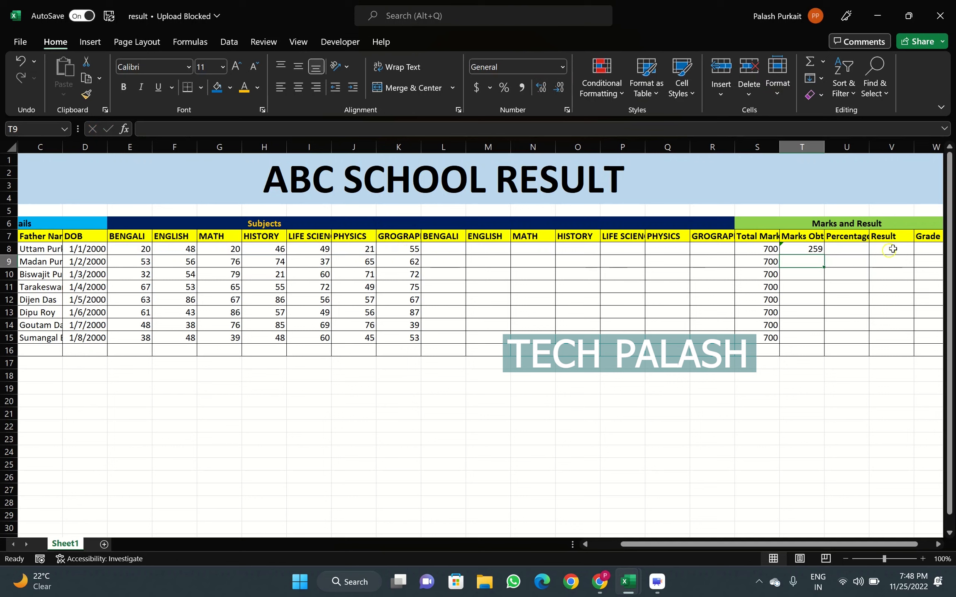
{"action": "left_click", "coordinate": [817, 250]}
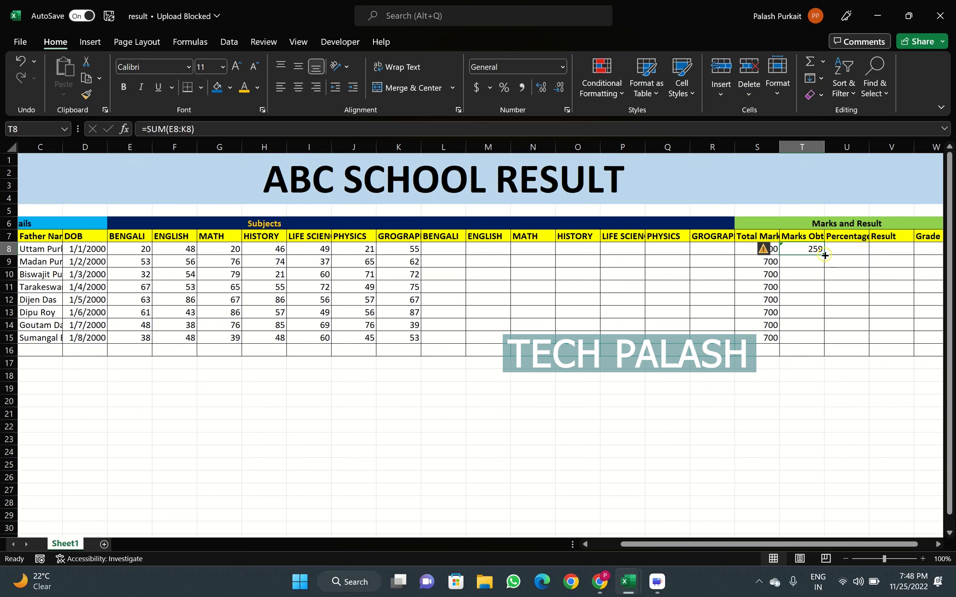
{"action": "double_click", "coordinate": [824, 256]}
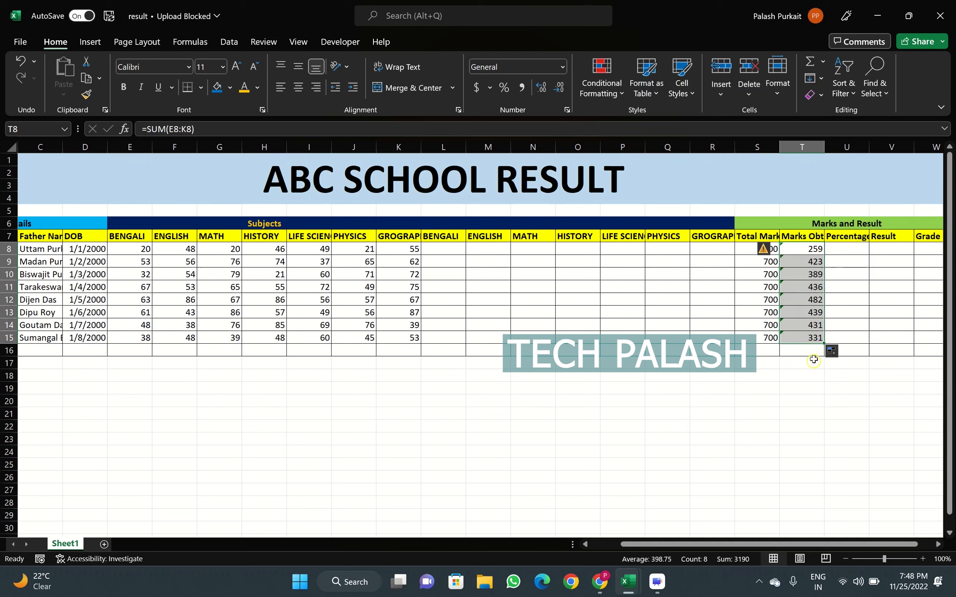
Step: Enter =T8/S8*100 in U8 for the percentage and fill the formula down to U15
{"action": "left_click", "coordinate": [857, 251]}
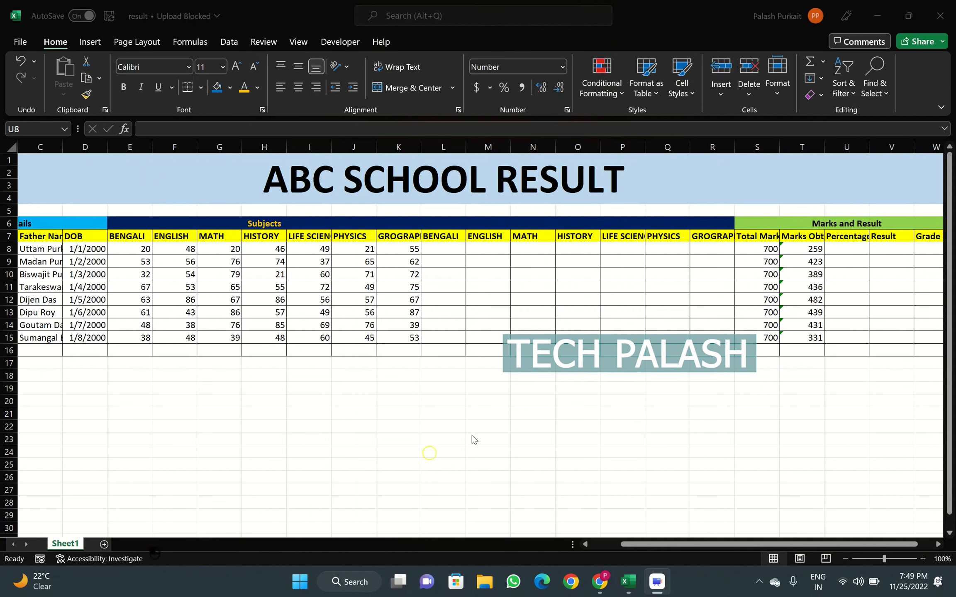
{"action": "left_click", "coordinate": [847, 251]}
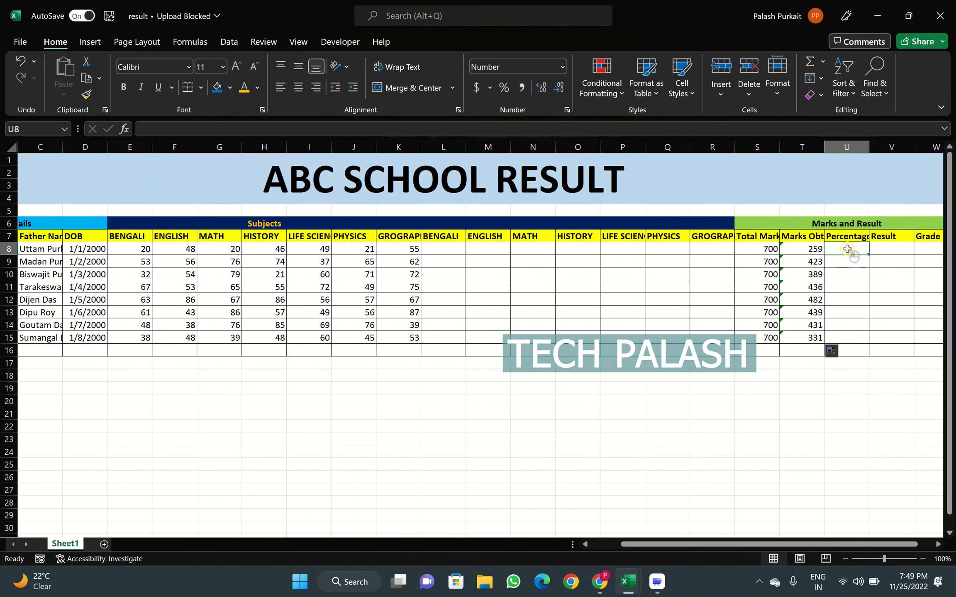
{"action": "type", "text": "="}
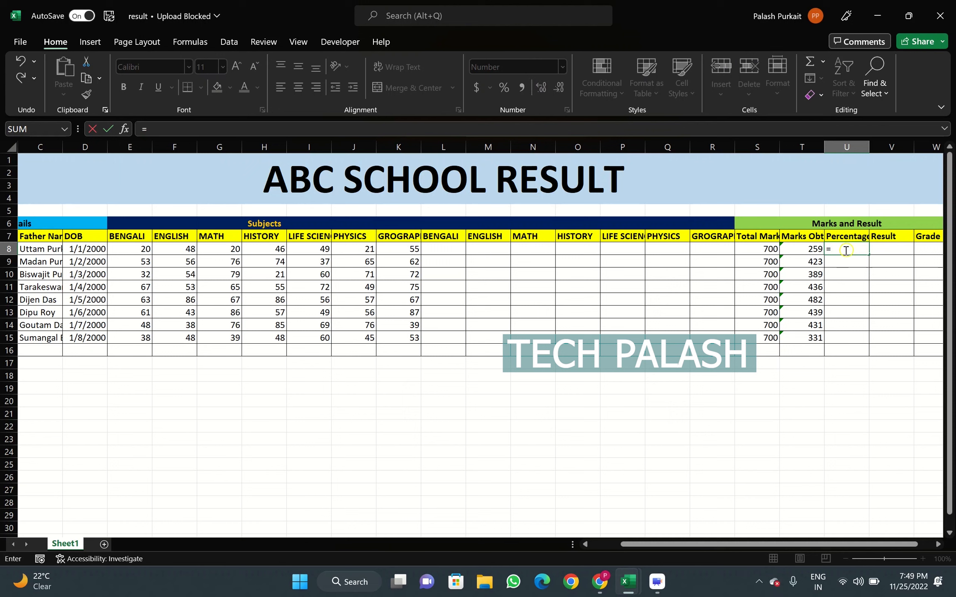
{"action": "left_click", "coordinate": [812, 250]}
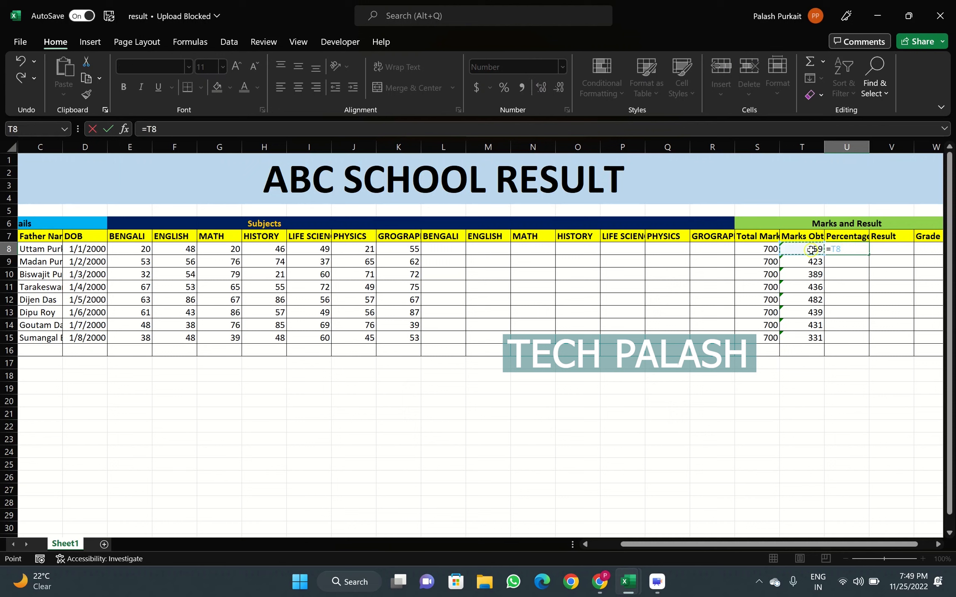
{"action": "type", "text": "/"}
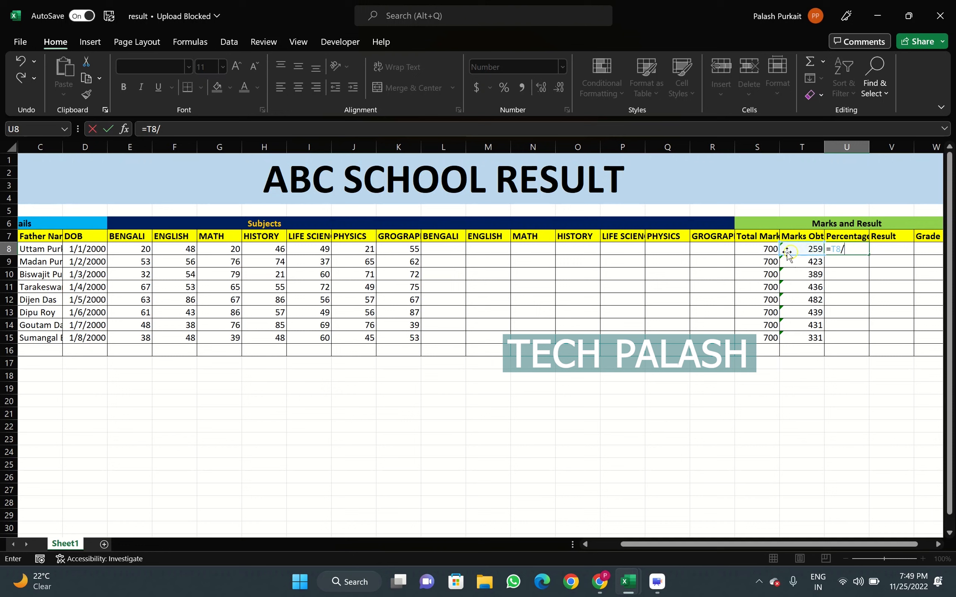
{"action": "left_click", "coordinate": [756, 250]}
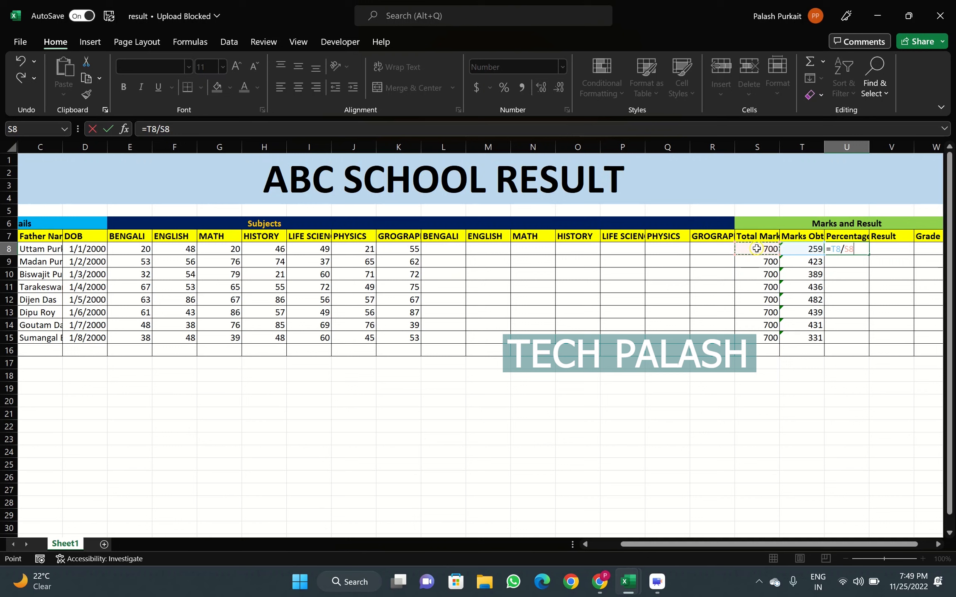
{"action": "type", "text": "*"}
{"action": "key", "text": "Return"}
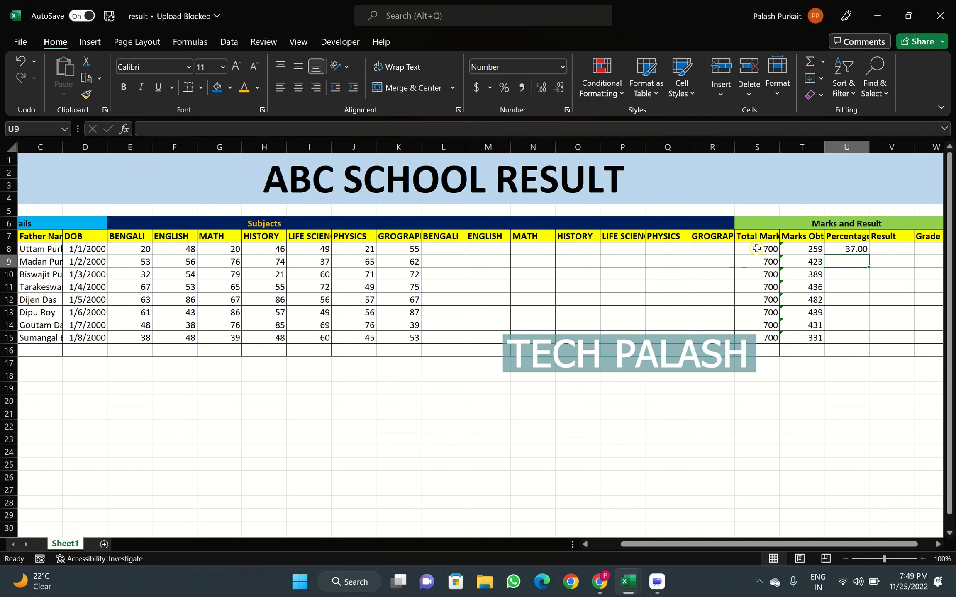
{"action": "left_click", "coordinate": [846, 250]}
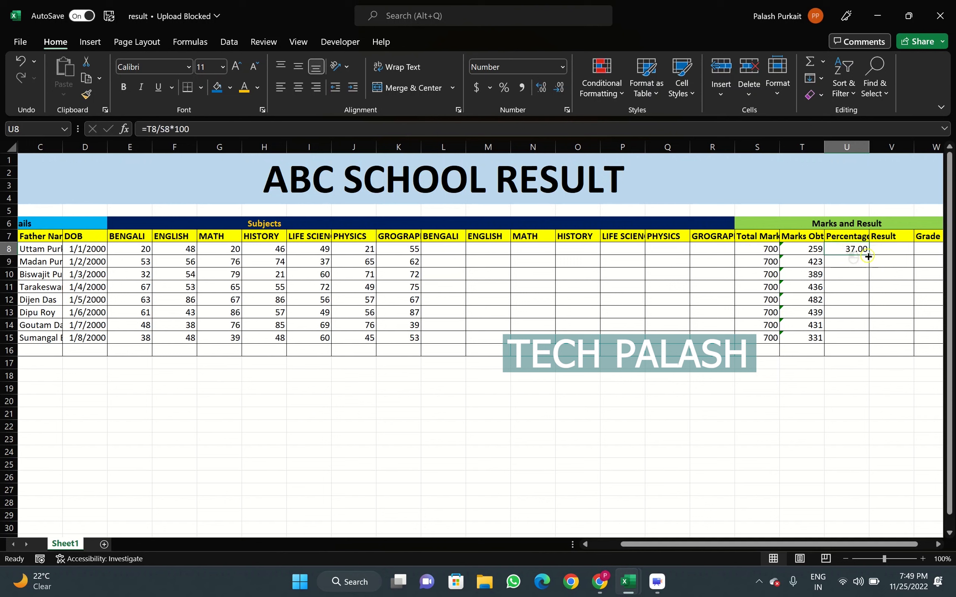
{"action": "double_click", "coordinate": [869, 255]}
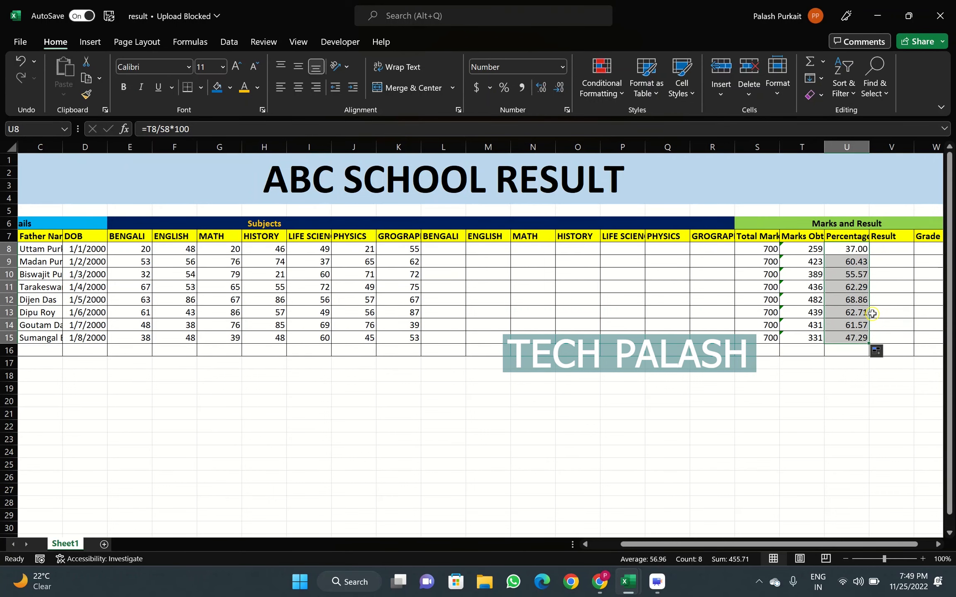
Step: Begin the Result formula in V8 as =if(and(E8>25, so the Bengali mark is the first condition
{"action": "key", "text": "Right"}
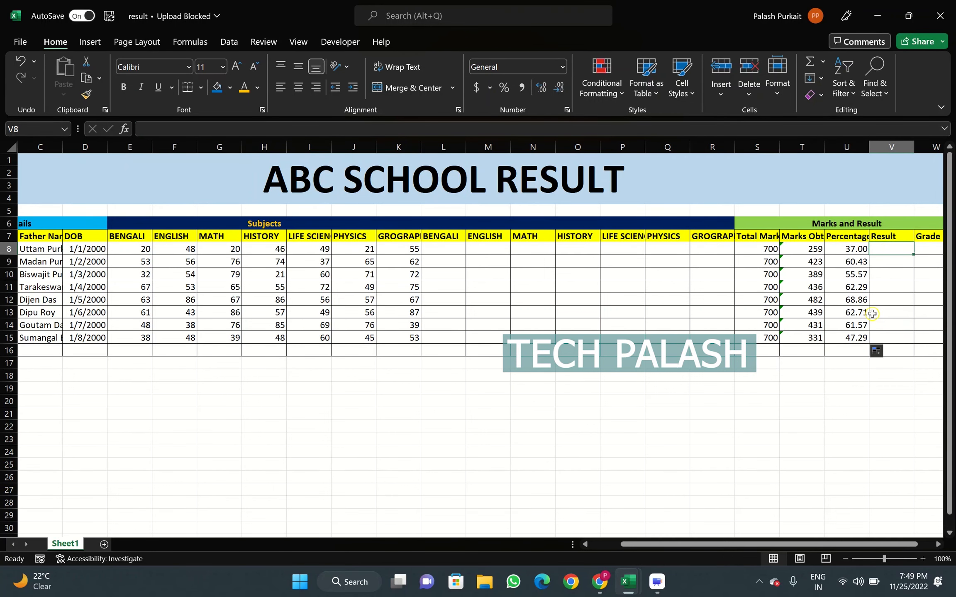
{"action": "key", "text": "Right"}
{"action": "key", "text": "Right"}
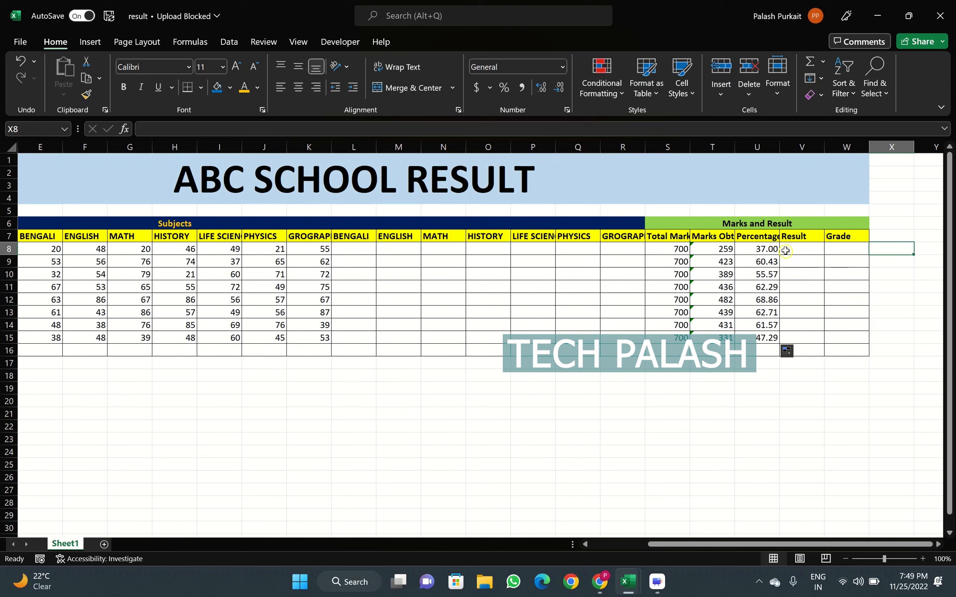
{"action": "left_click", "coordinate": [786, 251]}
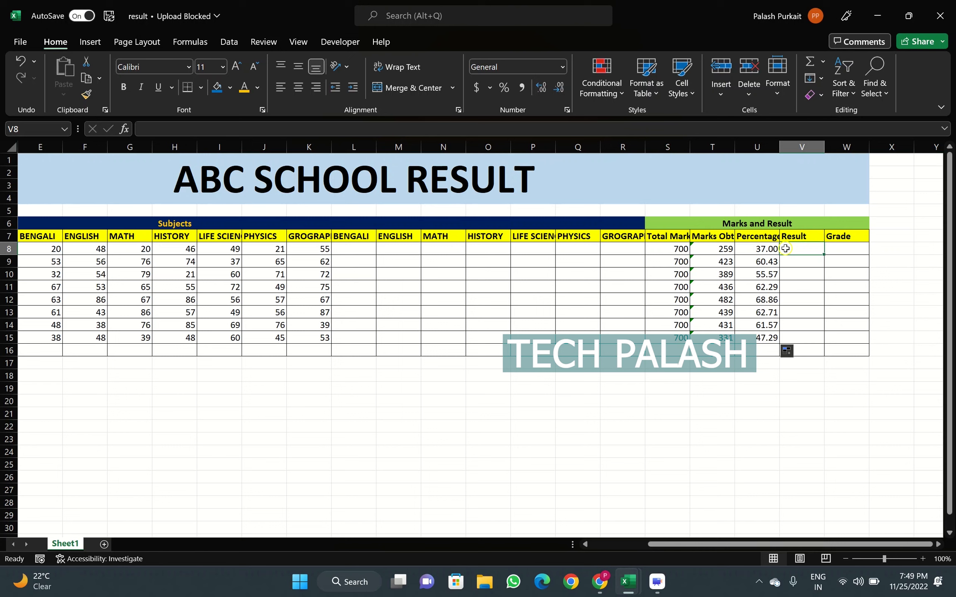
{"action": "type", "text": "="}
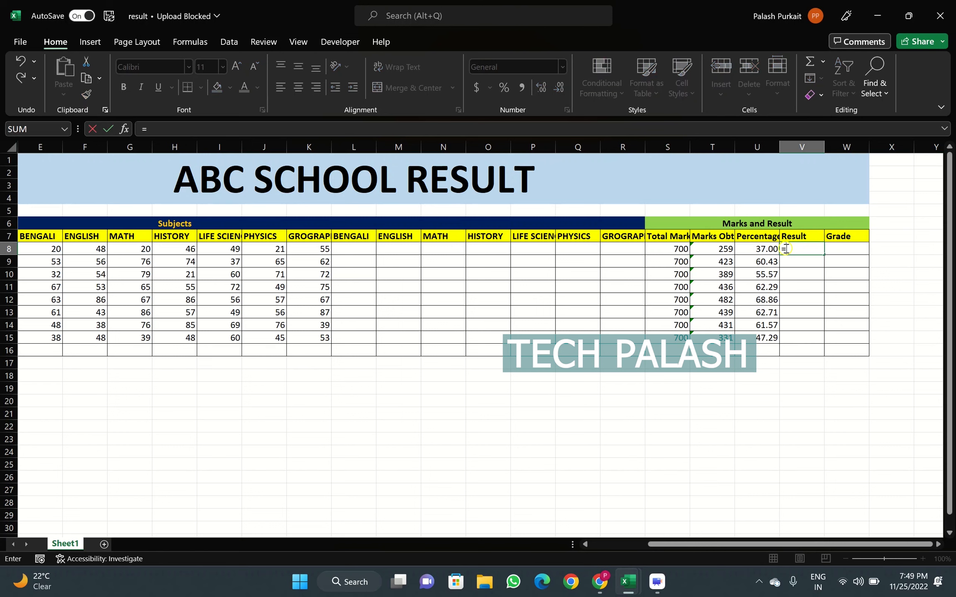
{"action": "type", "text": "if"}
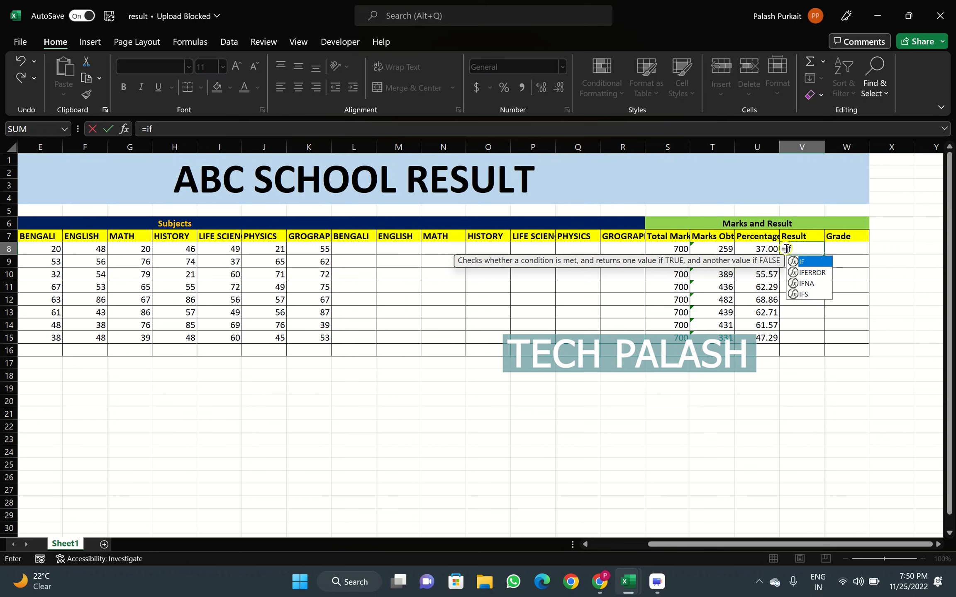
{"action": "type", "text": "("}
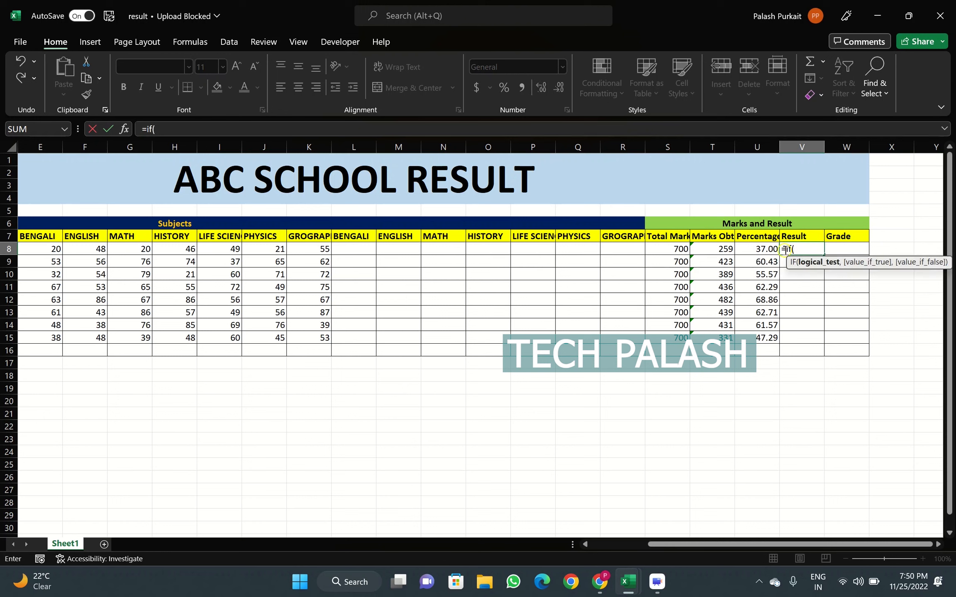
{"action": "type", "text": "and"}
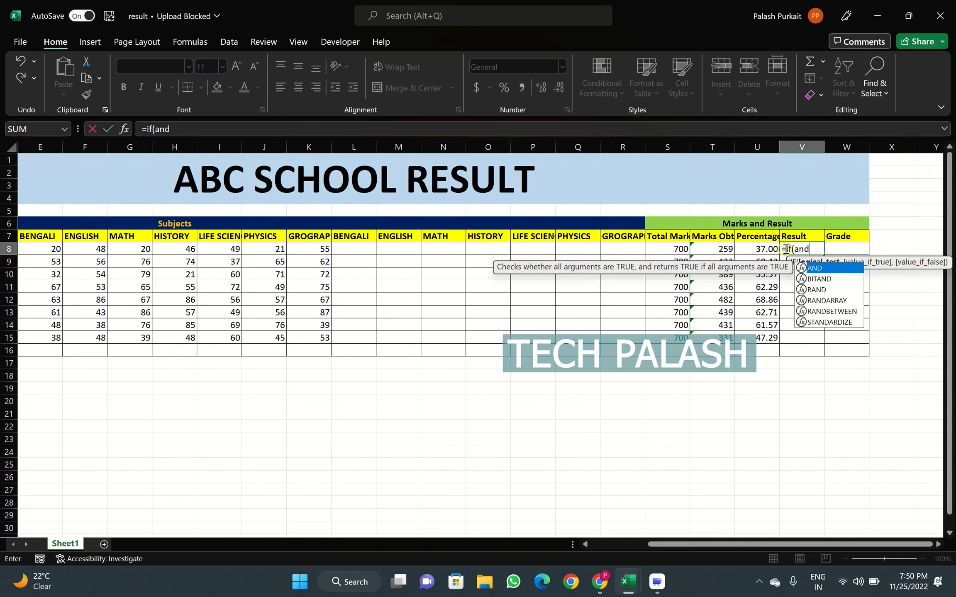
{"action": "type", "text": "("}
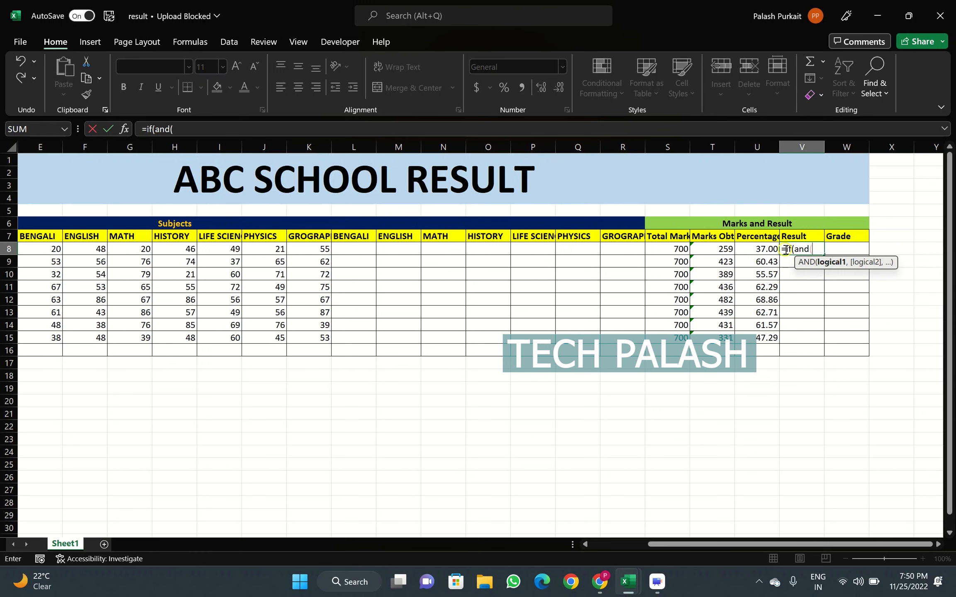
{"action": "left_click", "coordinate": [136, 556]}
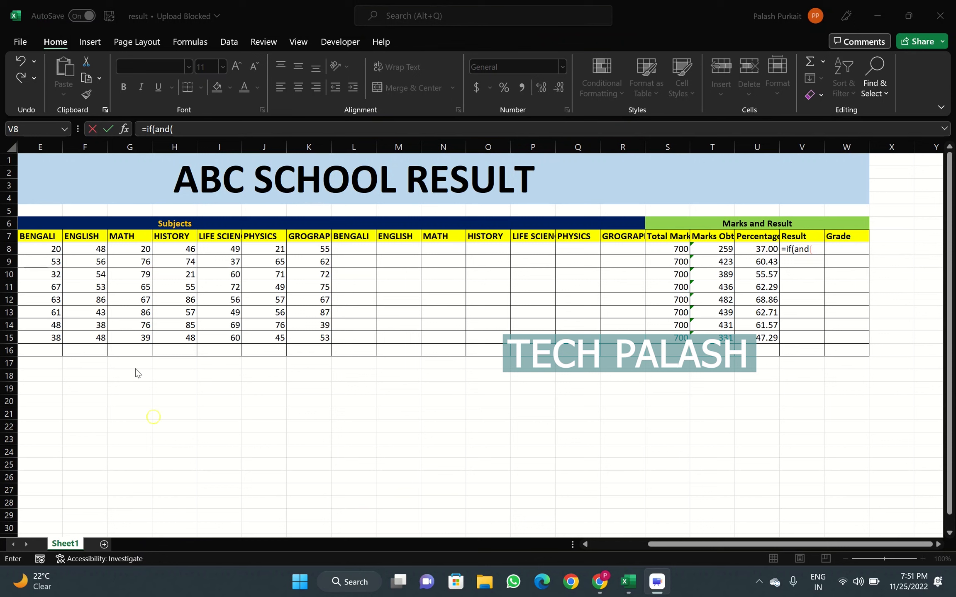
{"action": "left_click", "coordinate": [53, 250]}
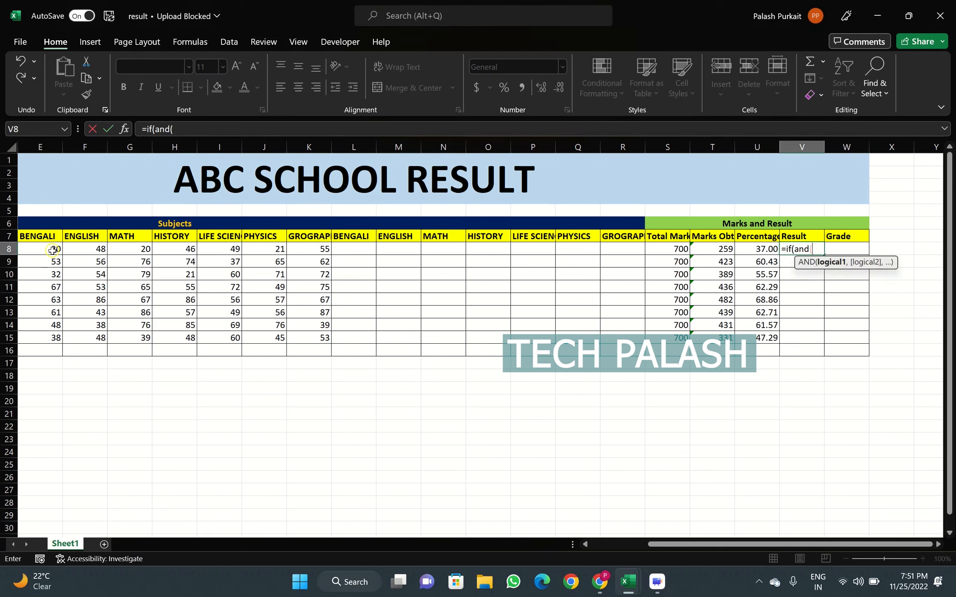
{"action": "left_click", "coordinate": [53, 250]}
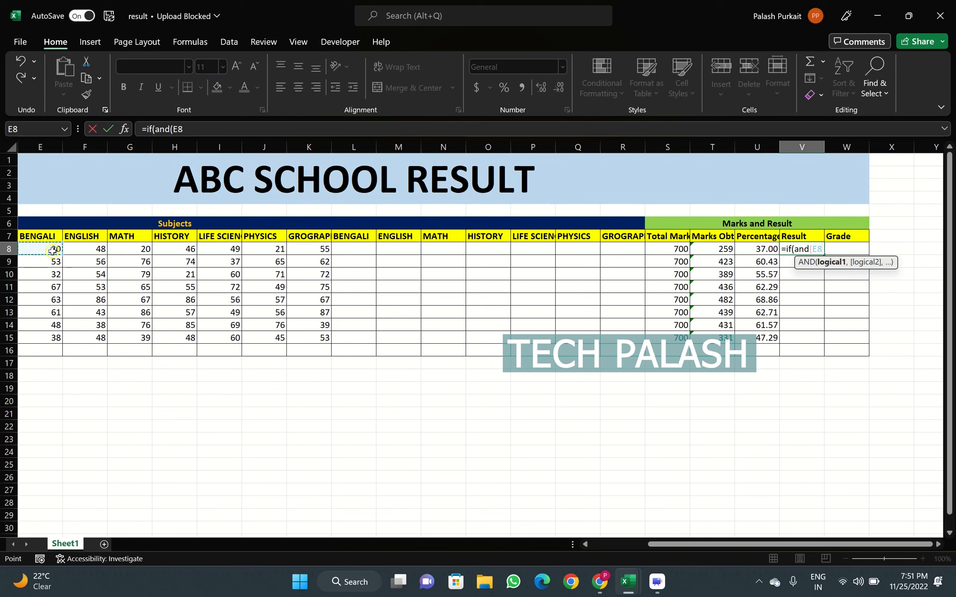
{"action": "type", "text": ">25,"}
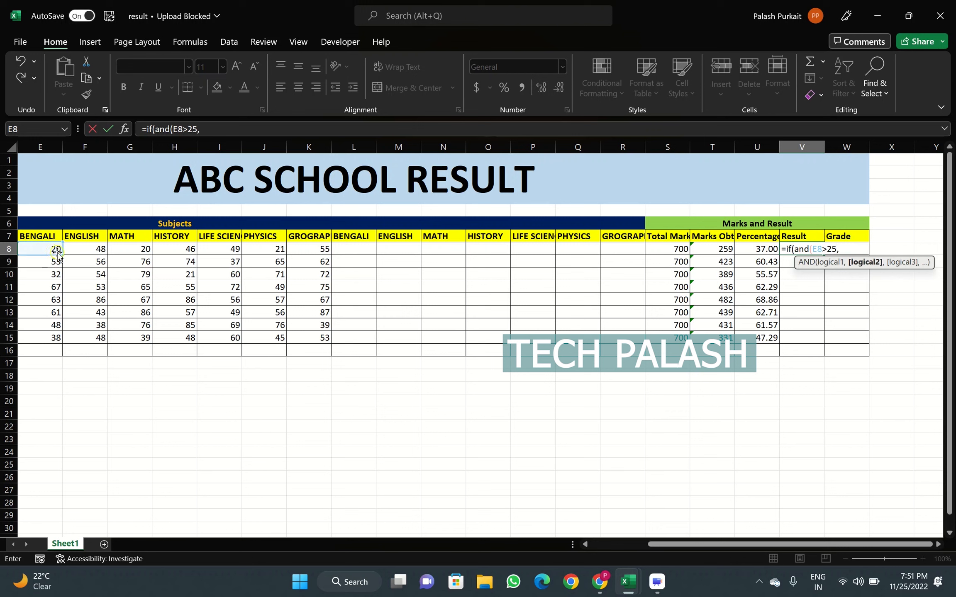
Step: Add the English, Math and History conditions F8>25,G8>25,H8>25, to the AND test of the V8 formula
{"action": "left_click", "coordinate": [97, 251]}
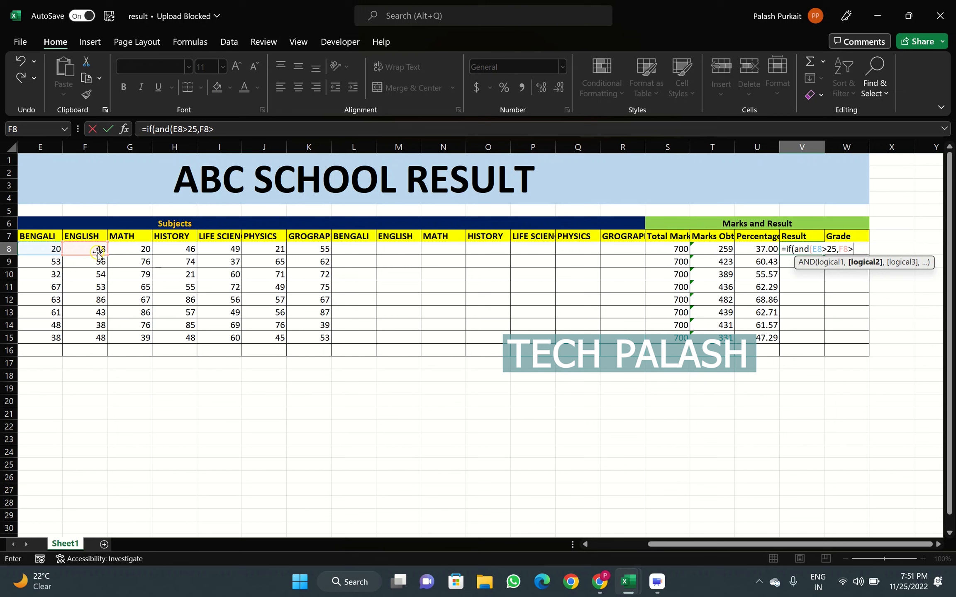
{"action": "type", "text": "5,"}
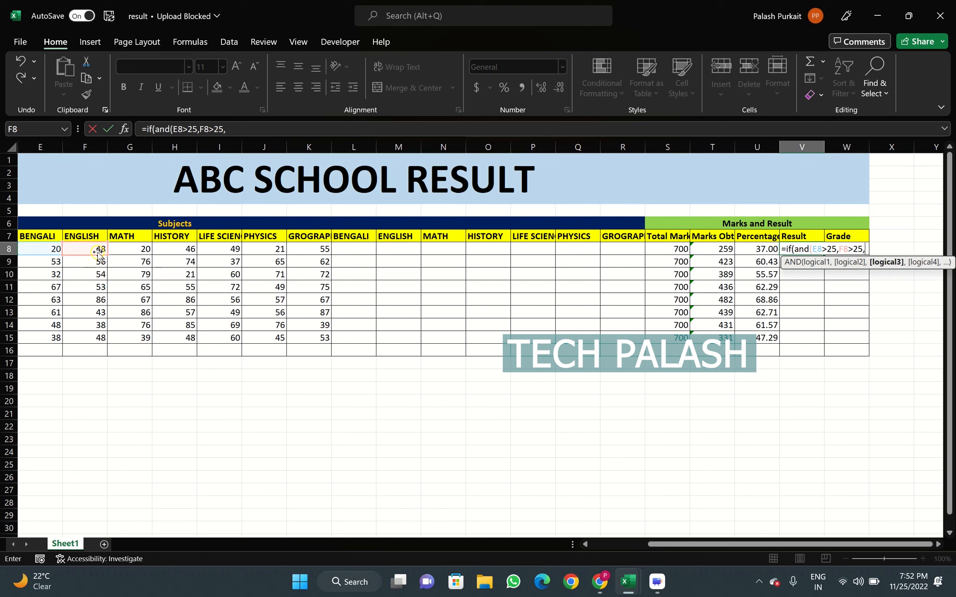
{"action": "left_click", "coordinate": [130, 251]}
{"action": "type", "text": ">25"}
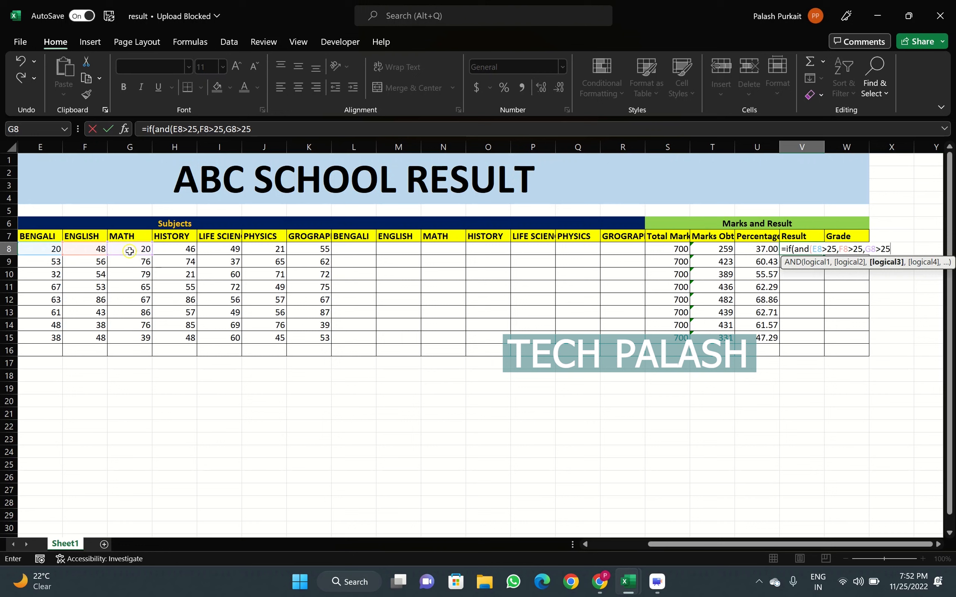
{"action": "type", "text": ","}
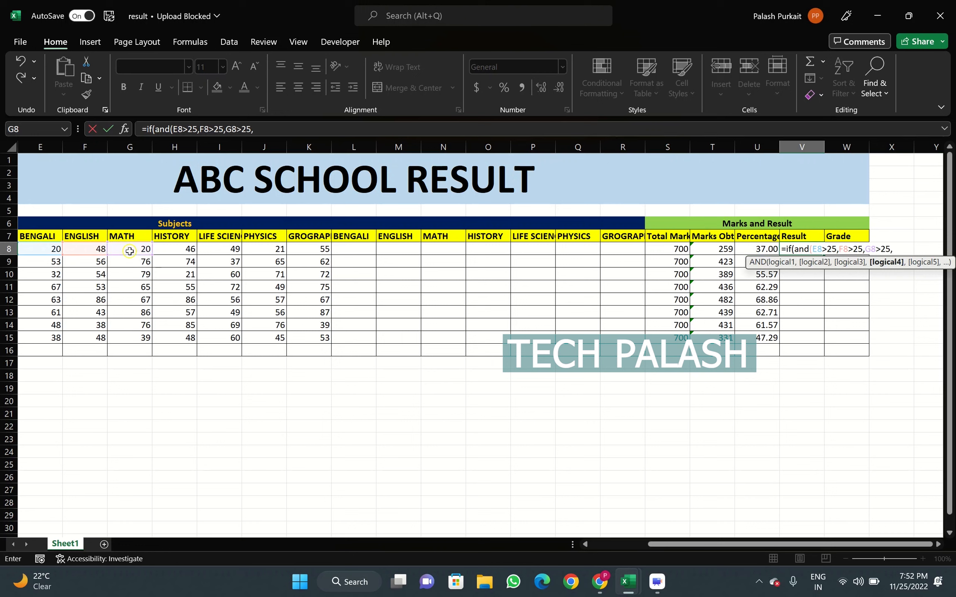
{"action": "left_click", "coordinate": [182, 250]}
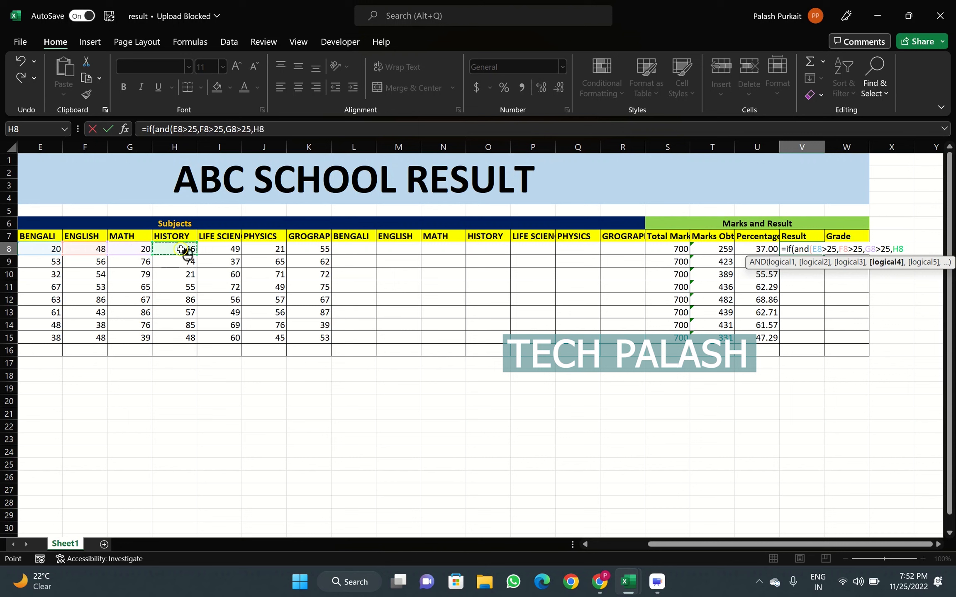
{"action": "type", "text": ">25,"}
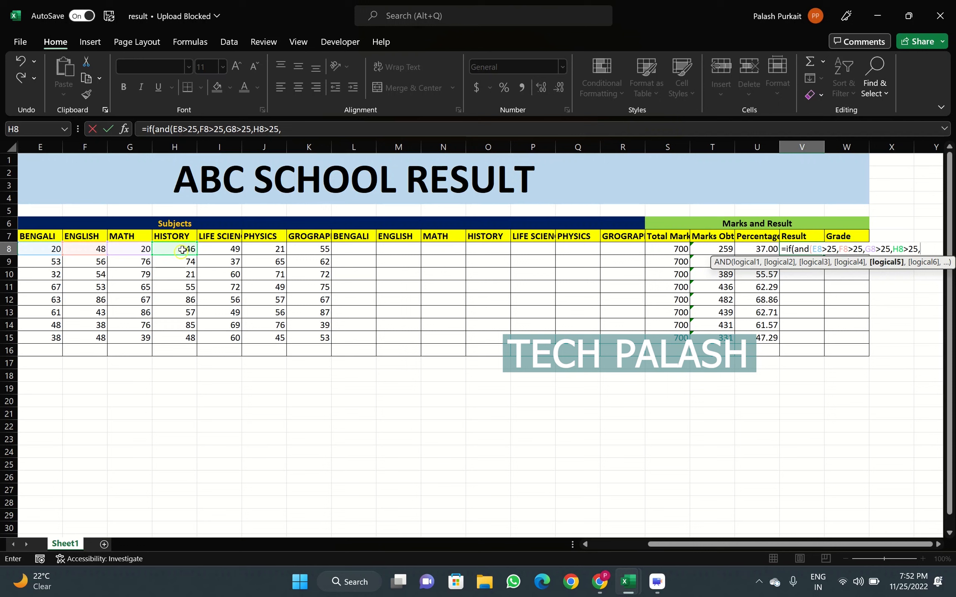
Step: Add the Life Science, Physics and Geography conditions I8>25,J8>25,K8>25, to the AND test in V8
{"action": "left_click", "coordinate": [216, 252]}
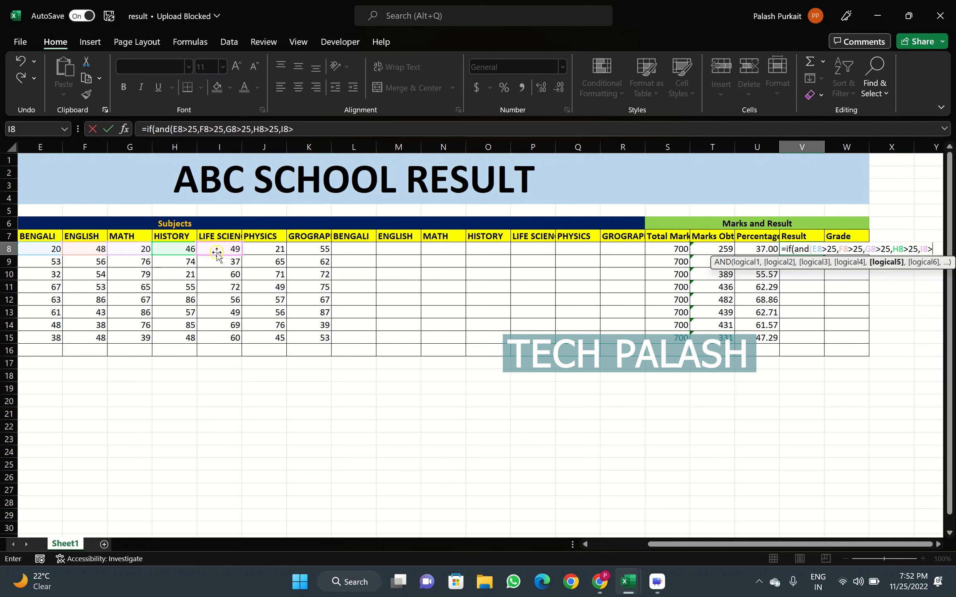
{"action": "type", "text": "25,"}
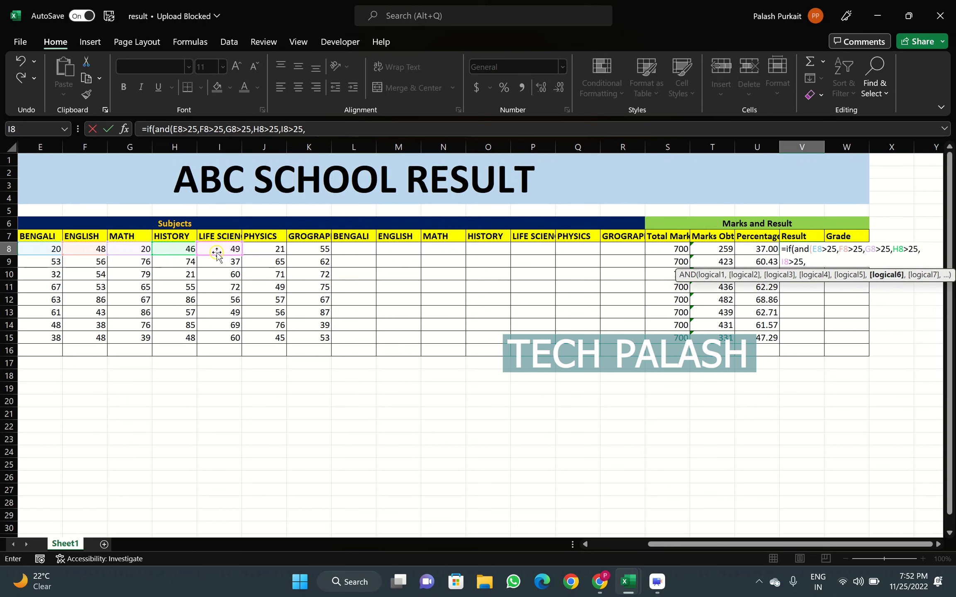
{"action": "left_click", "coordinate": [277, 250]}
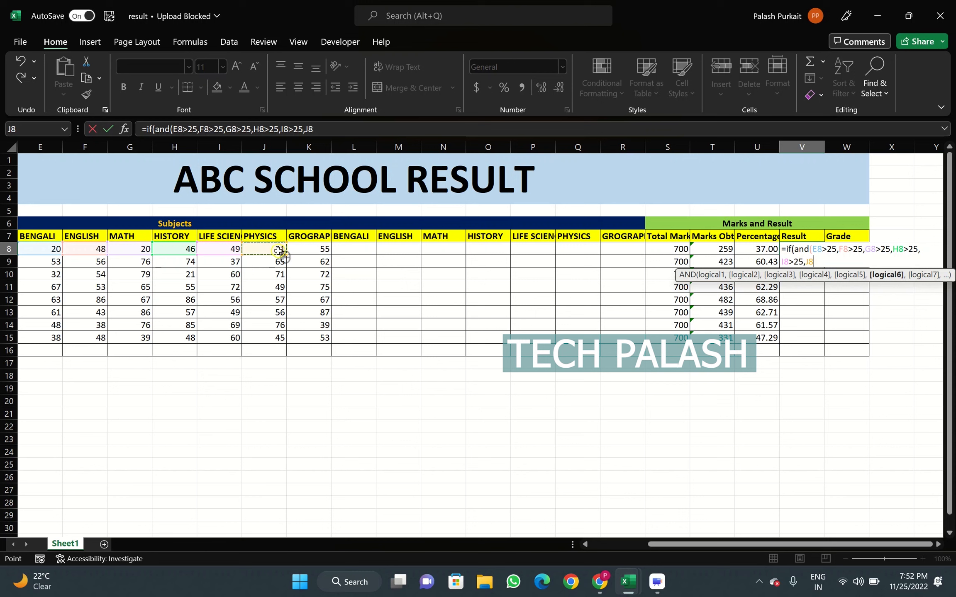
{"action": "type", "text": ">25,"}
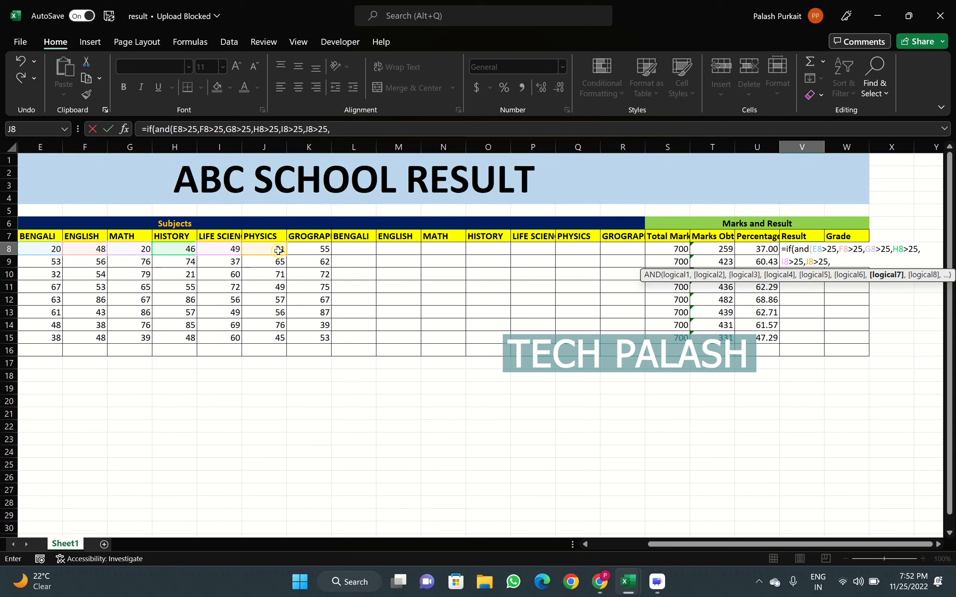
{"action": "left_click", "coordinate": [312, 260]}
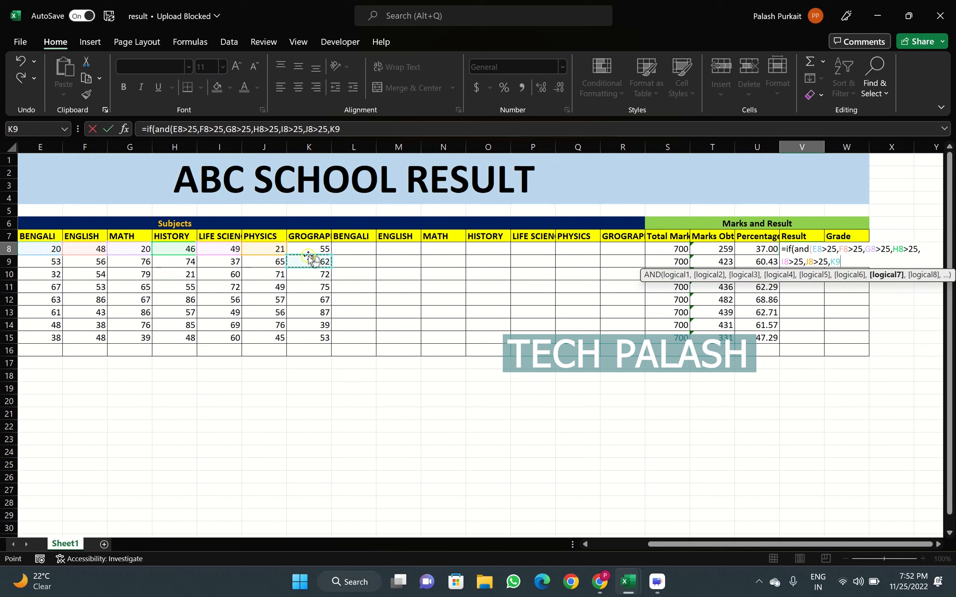
{"action": "left_click", "coordinate": [310, 249]}
{"action": "type", "text": ">25"}
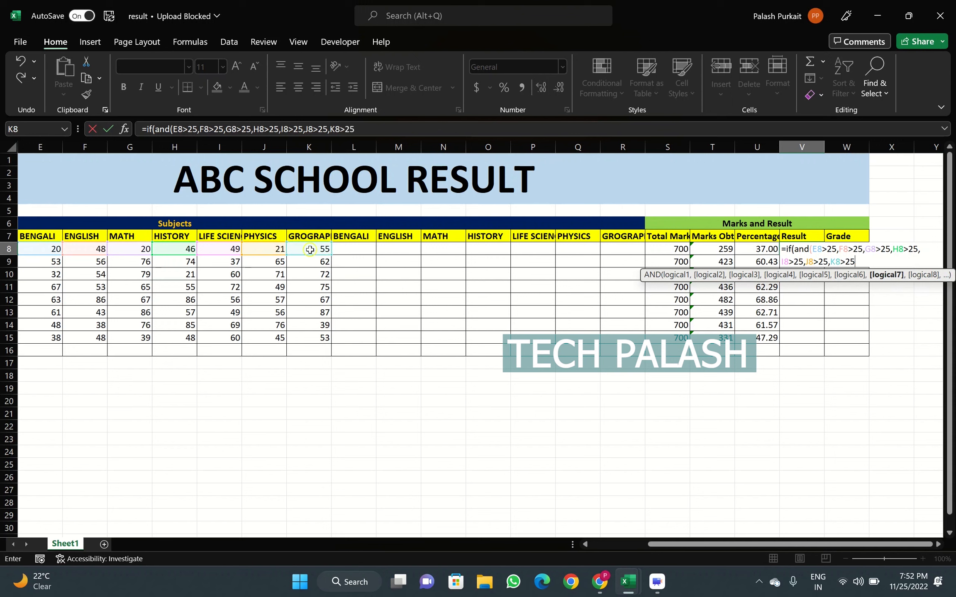
{"action": "type", "text": ","}
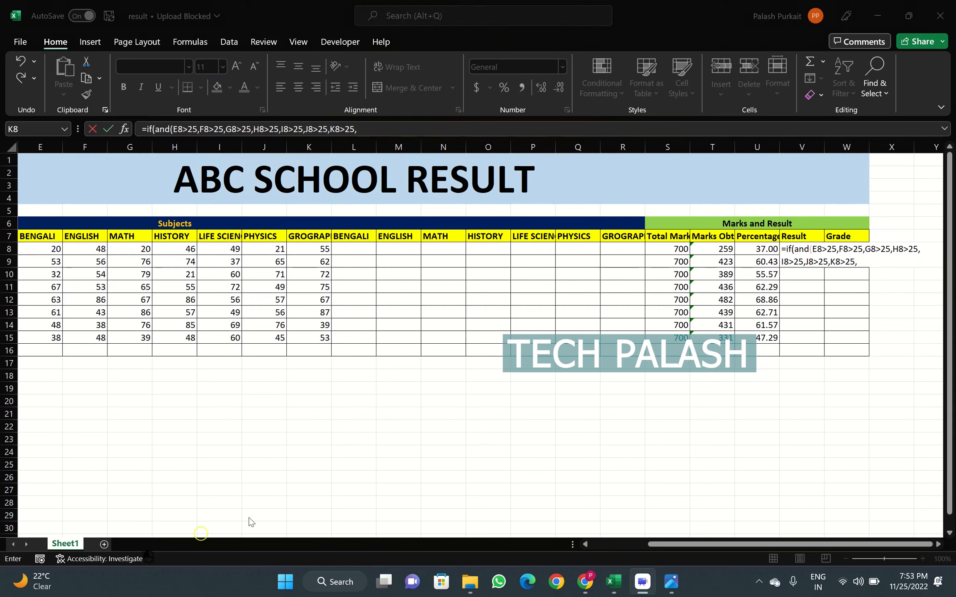
Step: Change the first four AND conditions in V8 to E8>=5, F8>=25, G8>=25 and H8>=25
{"action": "left_click", "coordinate": [828, 248]}
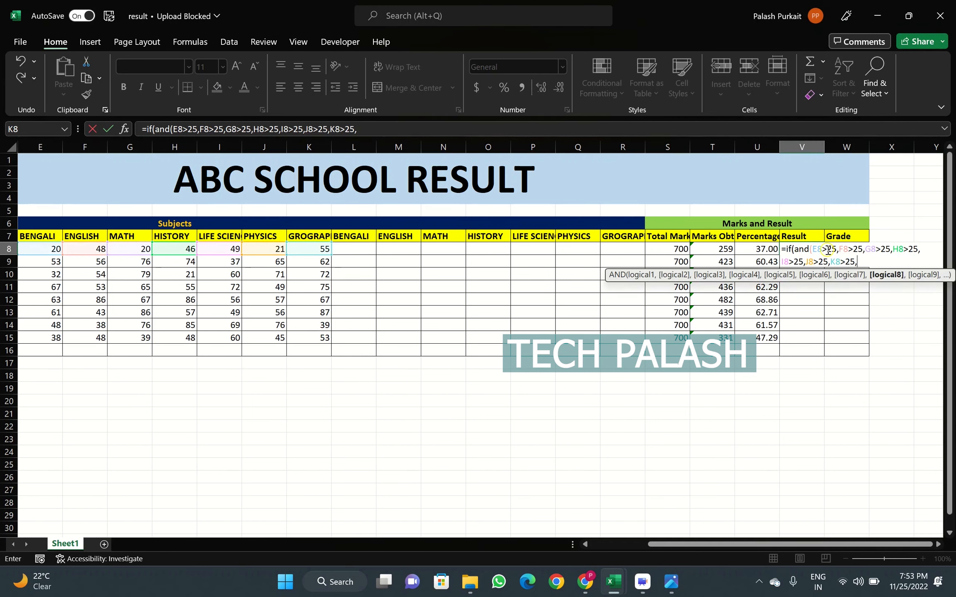
{"action": "left_click", "coordinate": [828, 249]}
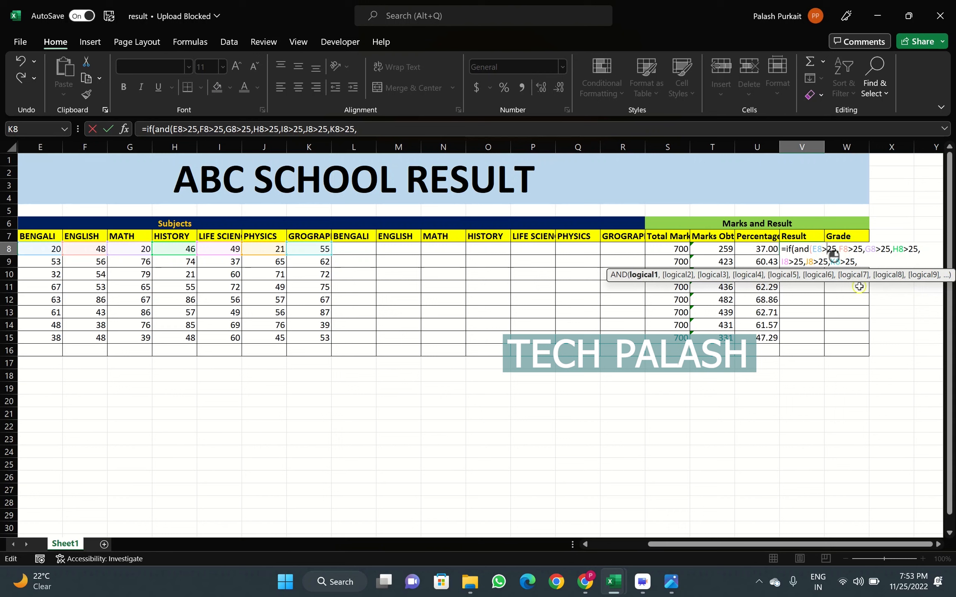
{"action": "key", "text": "BackSpace"}
{"action": "type", "text": "="}
{"action": "left_click", "coordinate": [853, 250]}
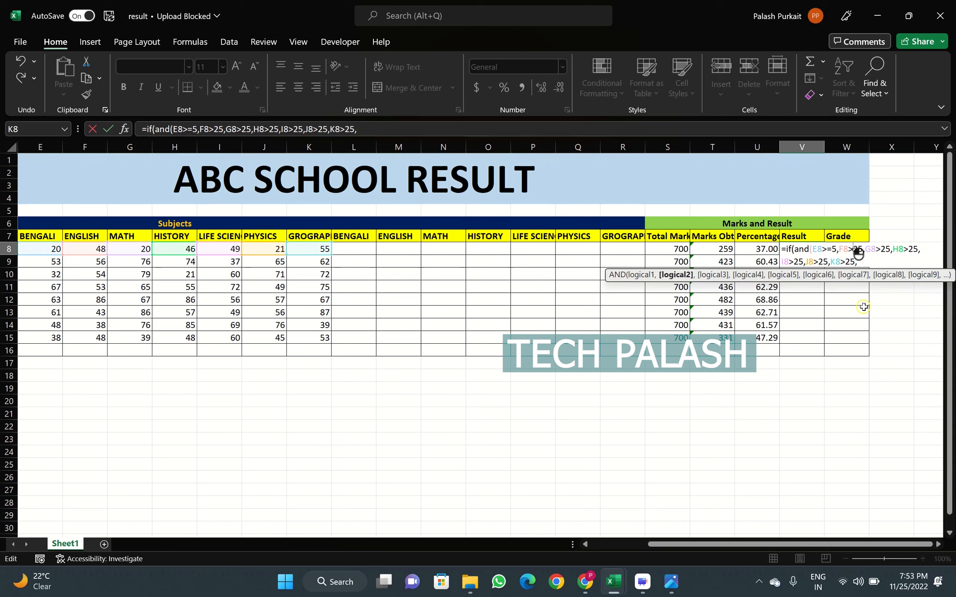
{"action": "type", "text": "="}
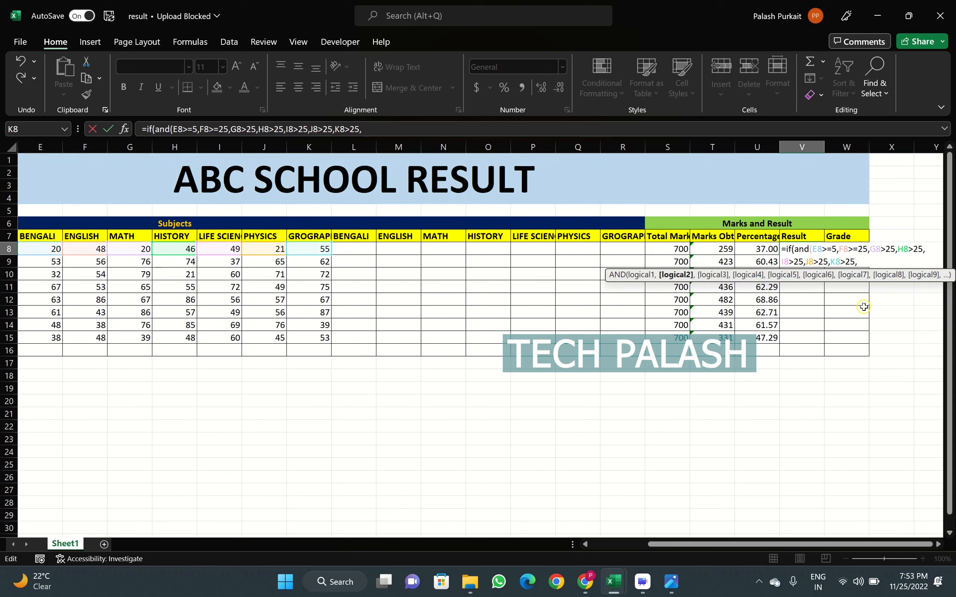
{"action": "left_click", "coordinate": [887, 248]}
{"action": "type", "text": "="}
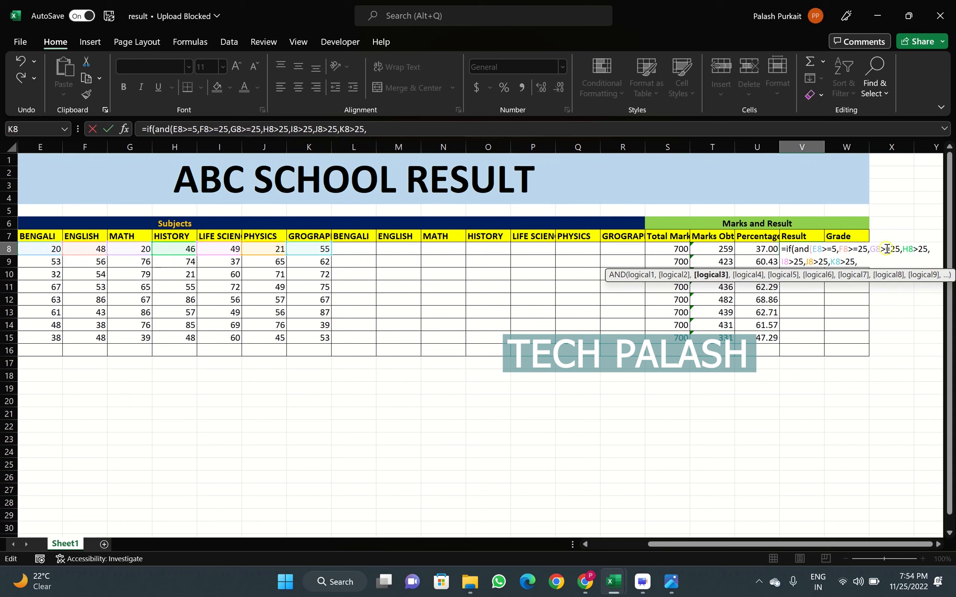
{"action": "left_click", "coordinate": [920, 249]}
{"action": "type", "text": "="}
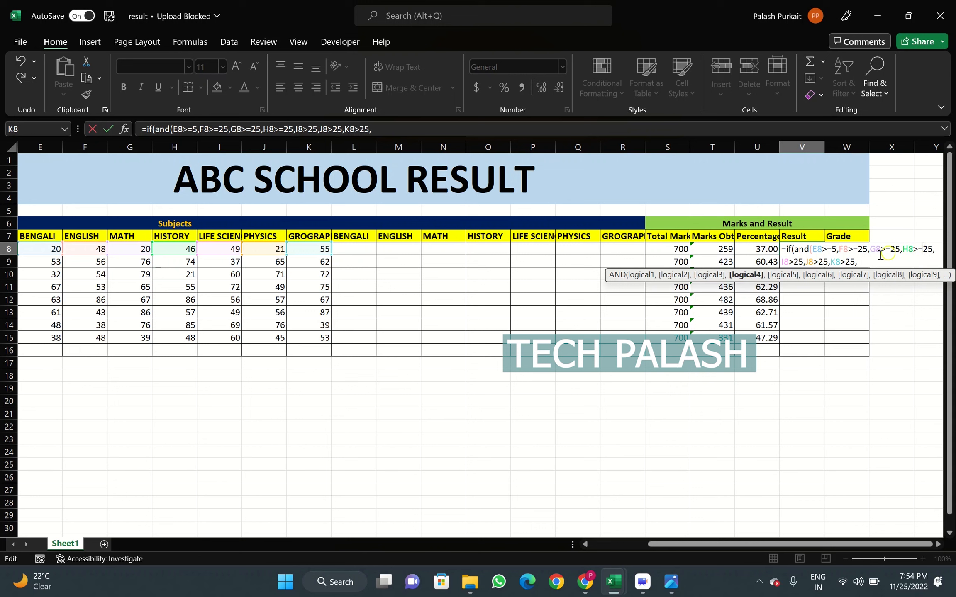
Step: Change the last three AND conditions in V8 to I8>=25, J8>=25 and K8>=25
{"action": "left_click", "coordinate": [794, 262]}
{"action": "type", "text": "="}
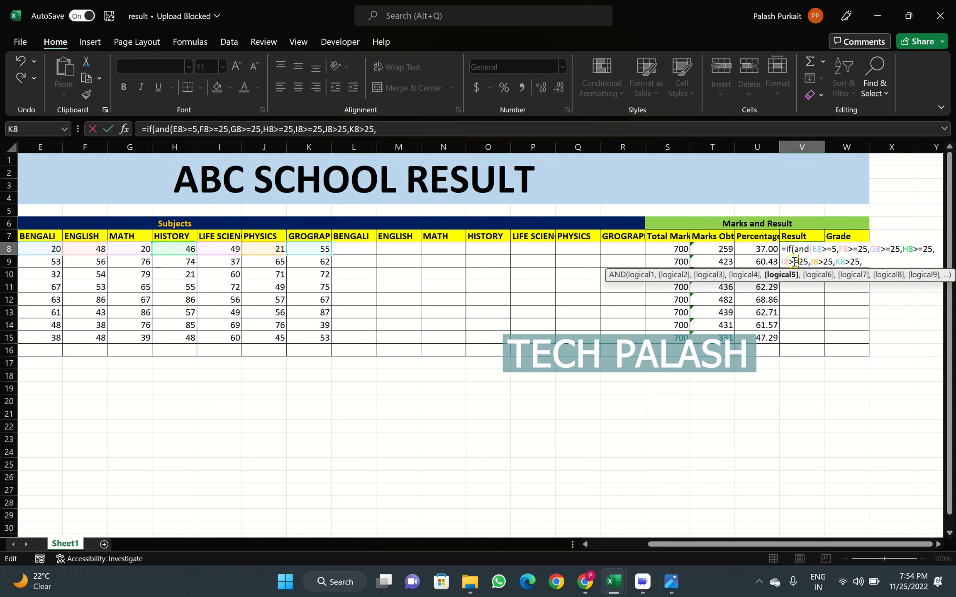
{"action": "left_click", "coordinate": [823, 262]}
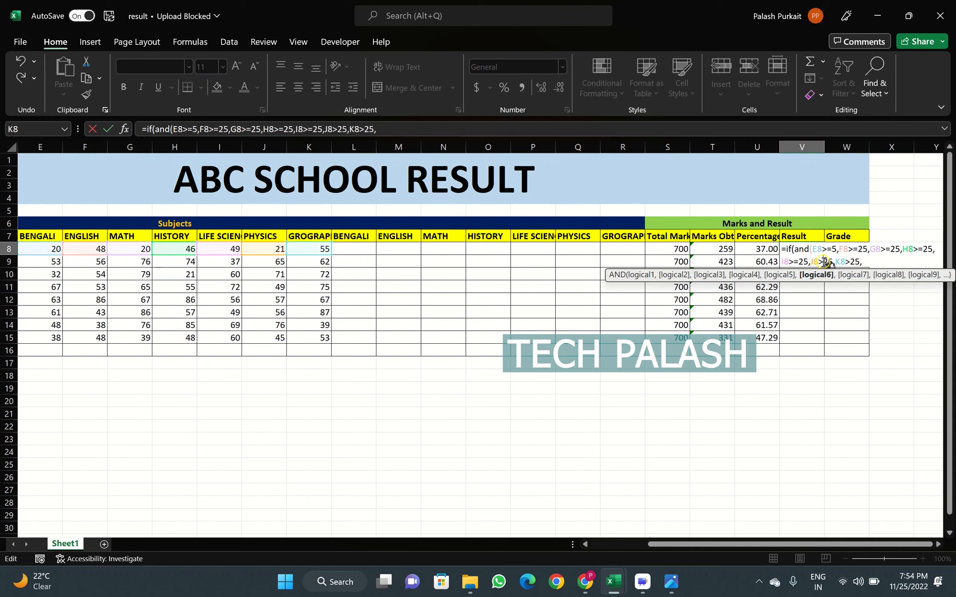
{"action": "type", "text": "="}
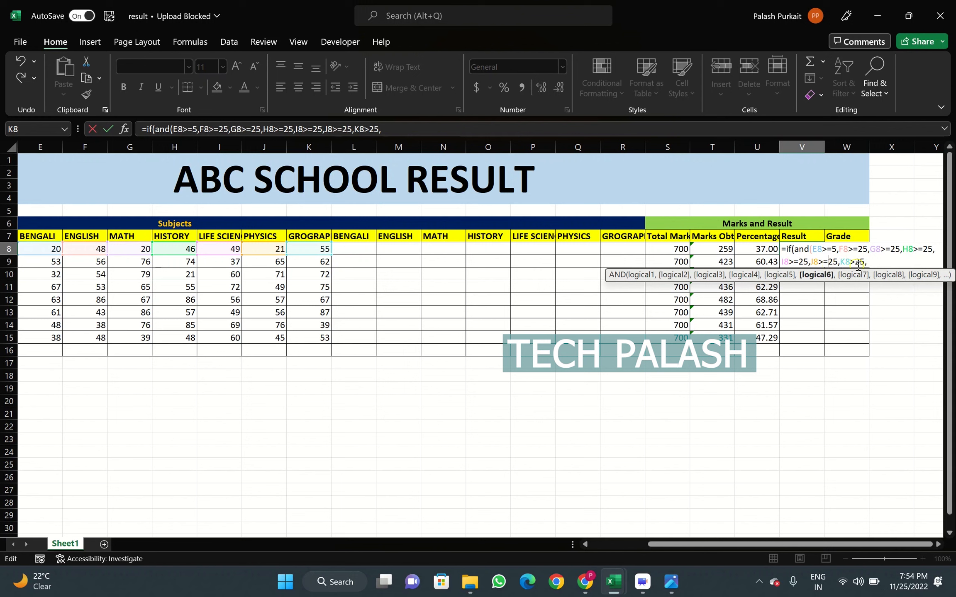
{"action": "left_click", "coordinate": [855, 262]}
{"action": "type", "text": "="}
Step: Remove the trailing comma after K8>=25, close the AND test with a parenthesis and add a comma after it
{"action": "left_click", "coordinate": [876, 263]}
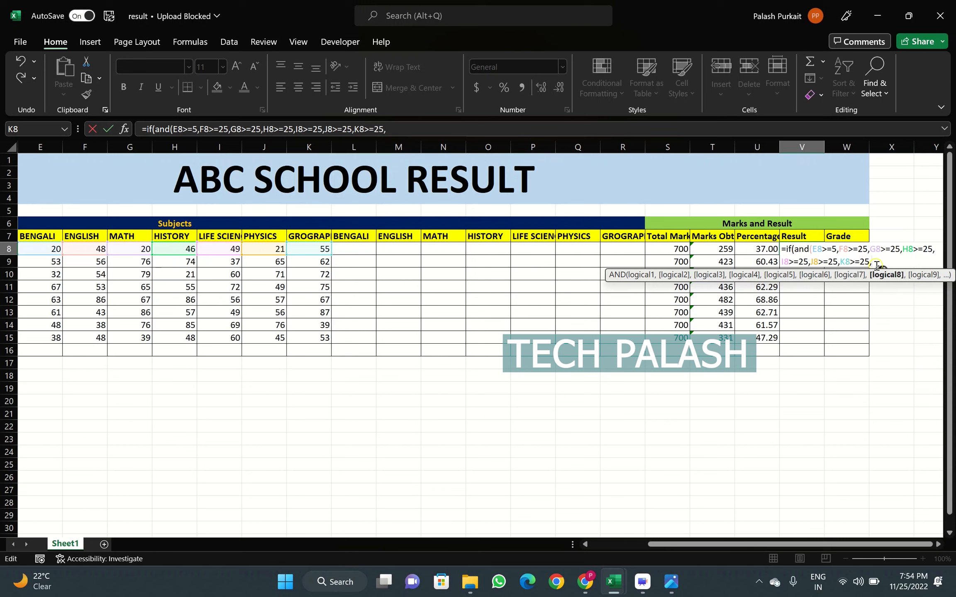
{"action": "key", "text": "BackSpace"}
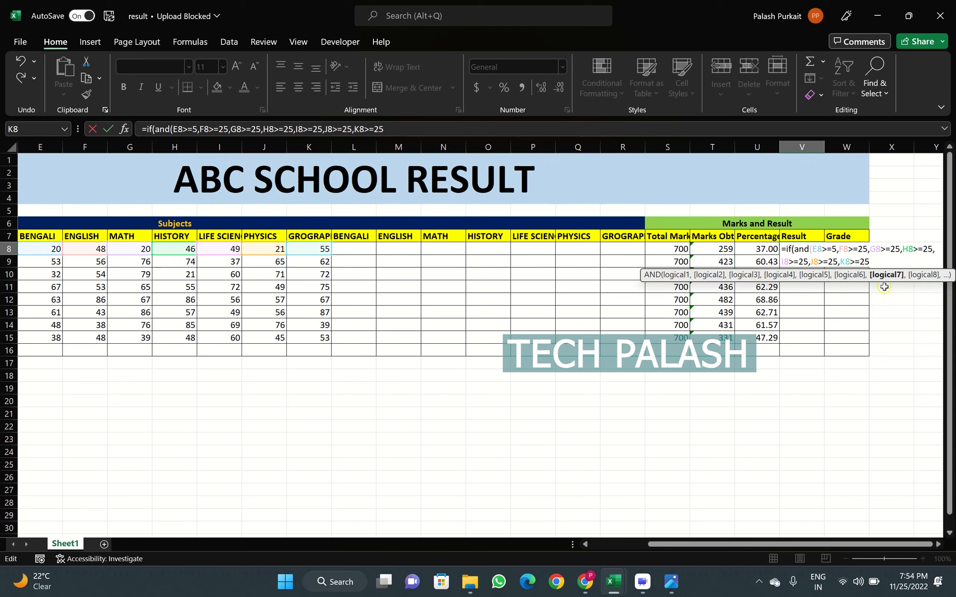
{"action": "left_click", "coordinate": [147, 552]}
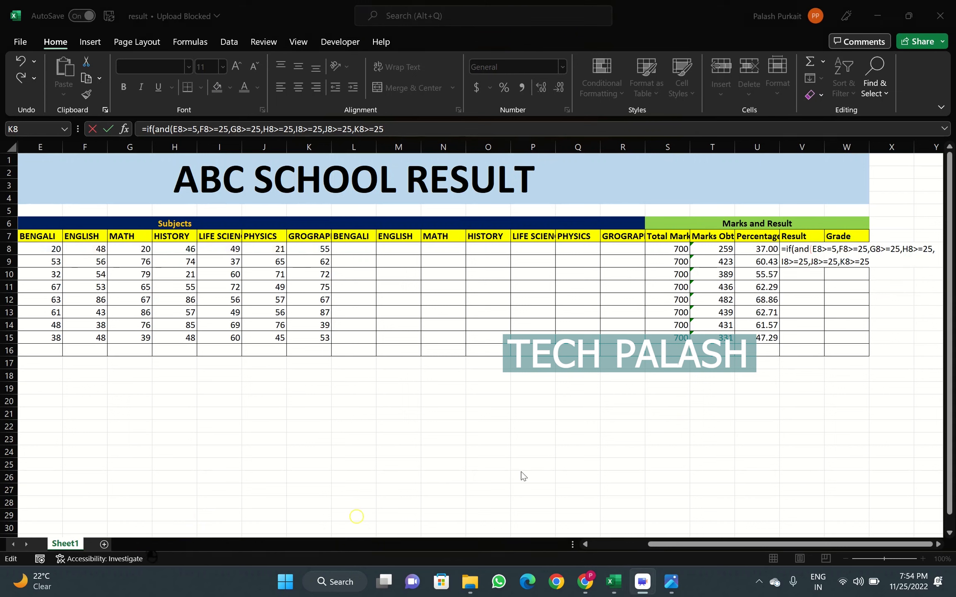
{"action": "left_click", "coordinate": [868, 262]}
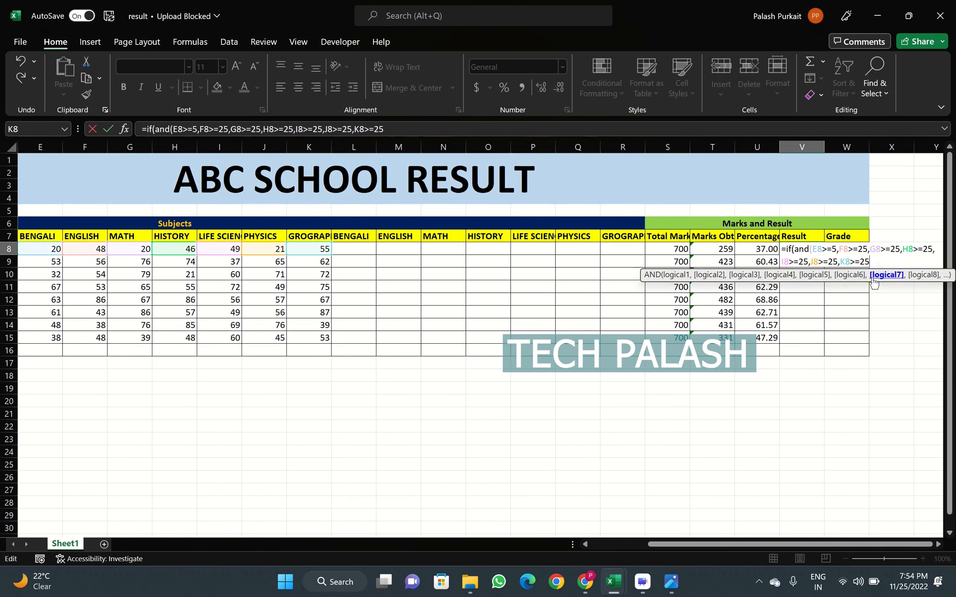
{"action": "type", "text": ")"}
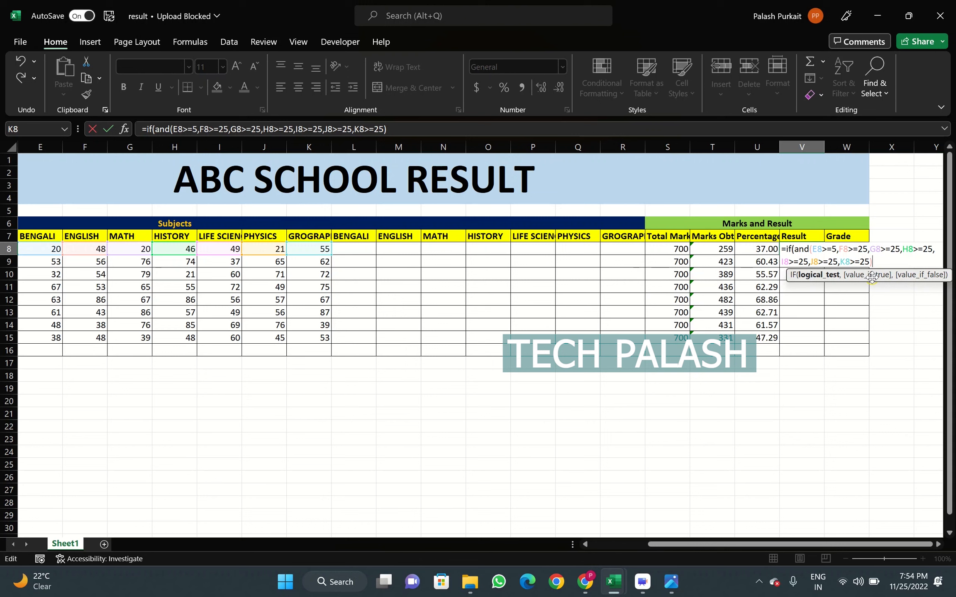
{"action": "type", "text": ","}
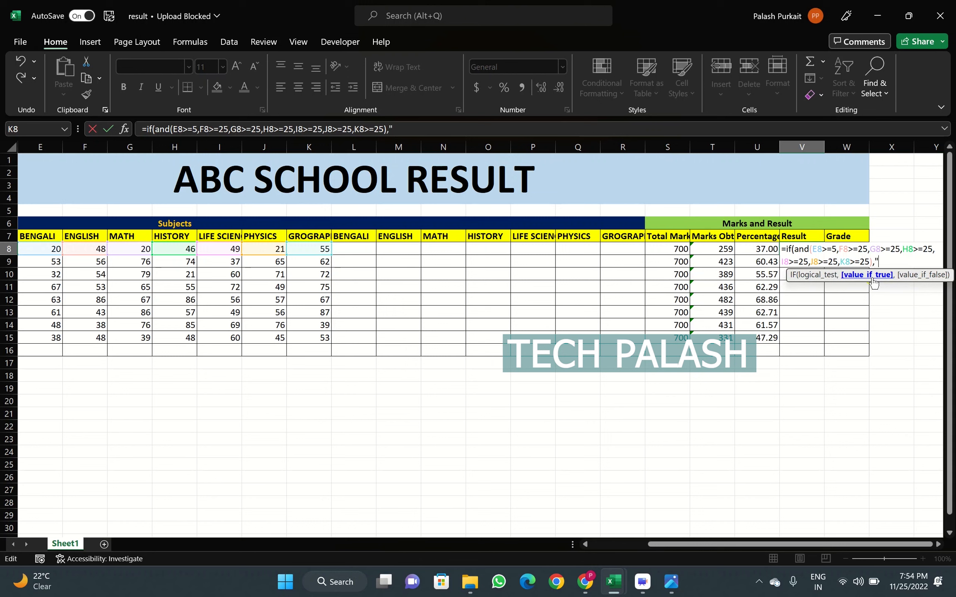
Step: Enter "Pass" as the IF function's value-if-true in V8, followed by a comma
{"action": "type", "text": "\""}
{"action": "key", "text": "Caps_Lock"}
{"action": "type", "text": "P"}
{"action": "key", "text": "Caps_Lock"}
{"action": "type", "text": "a"}
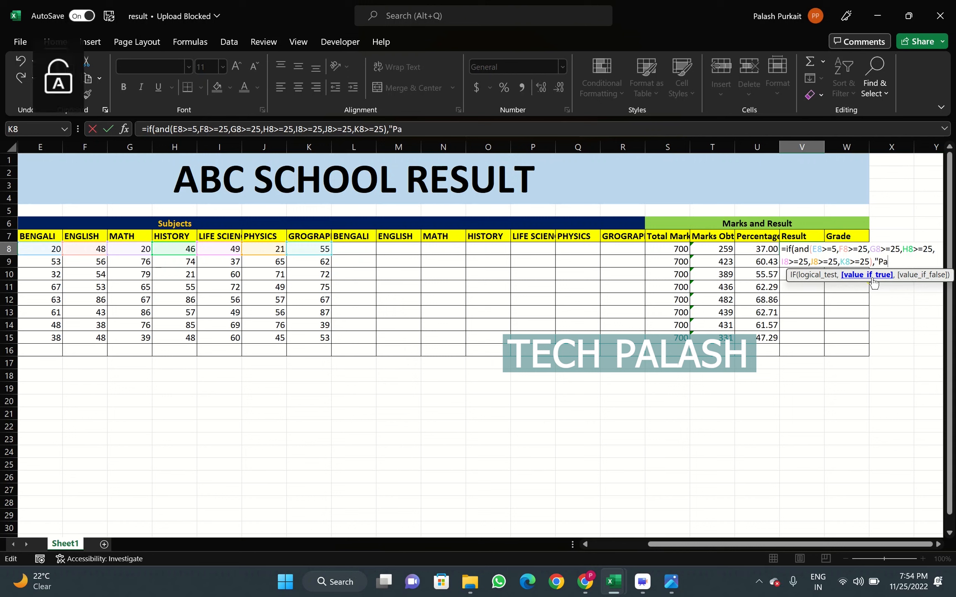
{"action": "type", "text": "ss\""}
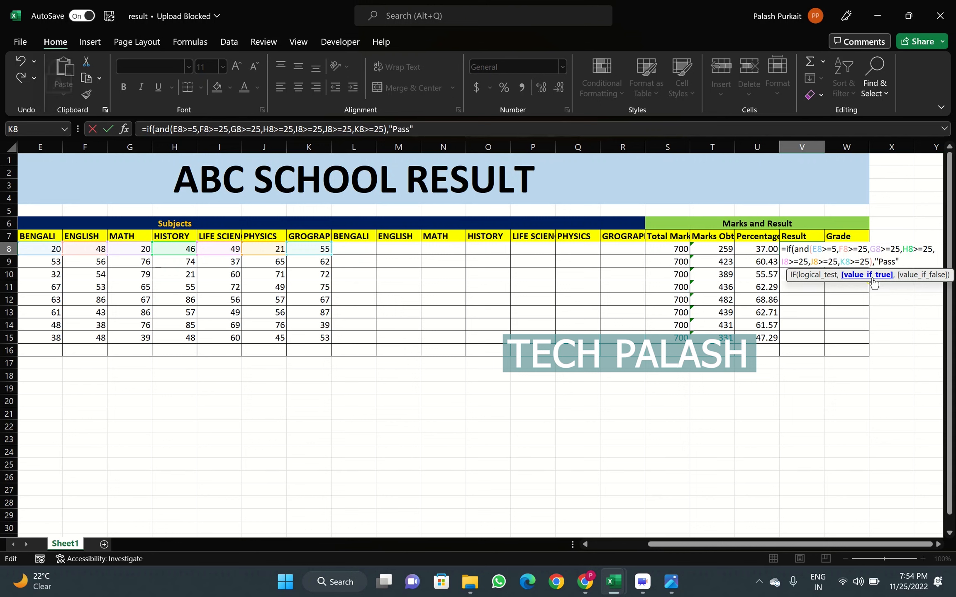
{"action": "type", "text": ","}
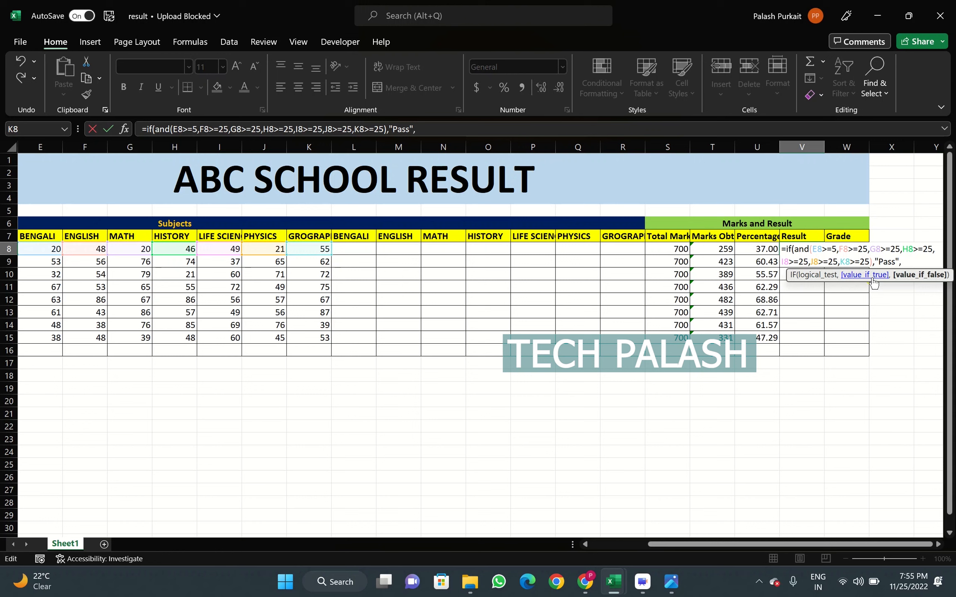
Step: Enter "Fail" as the IF function's value-if-false in V8 and keep the formula open at its end
{"action": "type", "text": "\""}
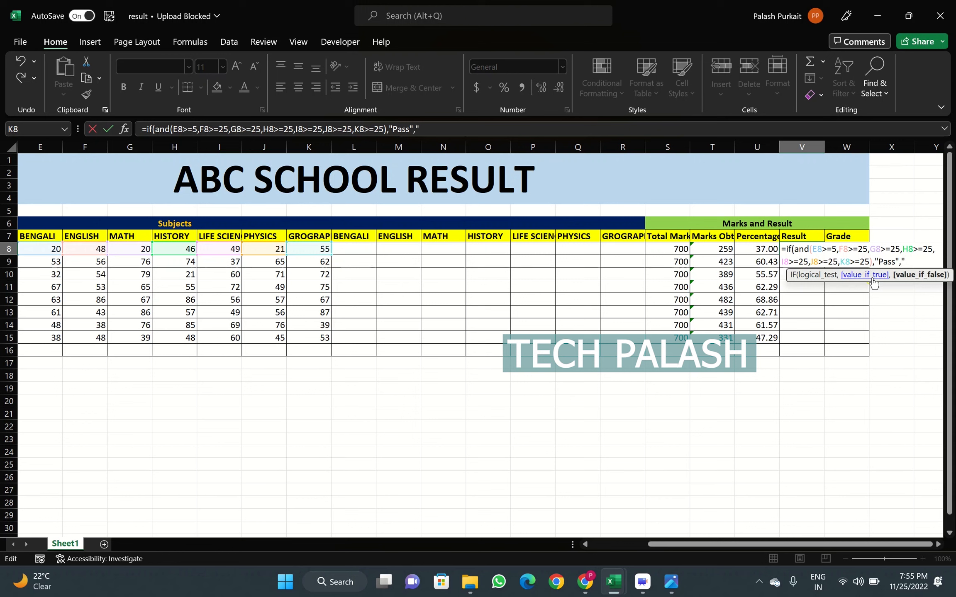
{"action": "key", "text": "Caps_Lock"}
{"action": "type", "text": "F"}
{"action": "key", "text": "Caps_Lock"}
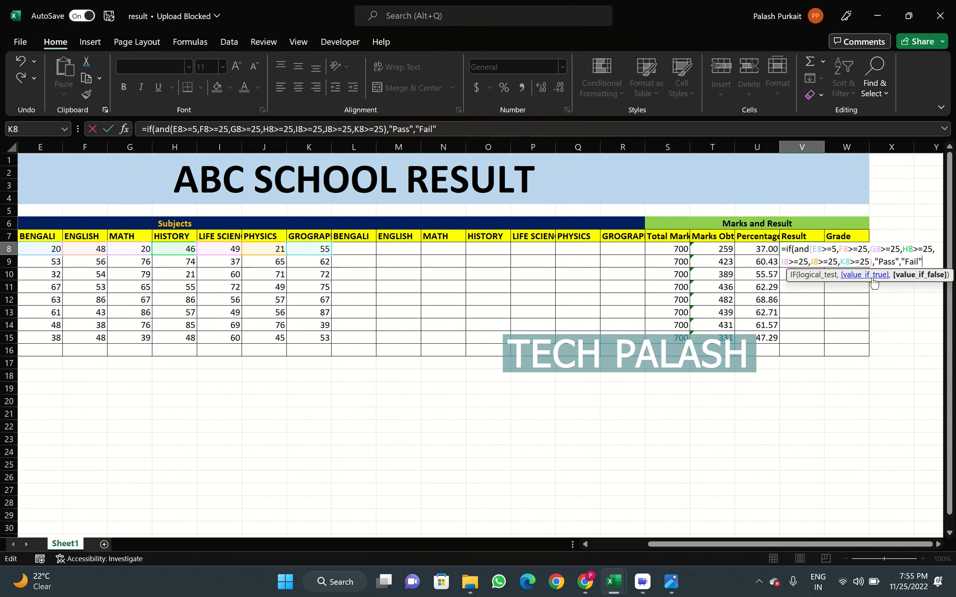
{"action": "left_click", "coordinate": [151, 553]}
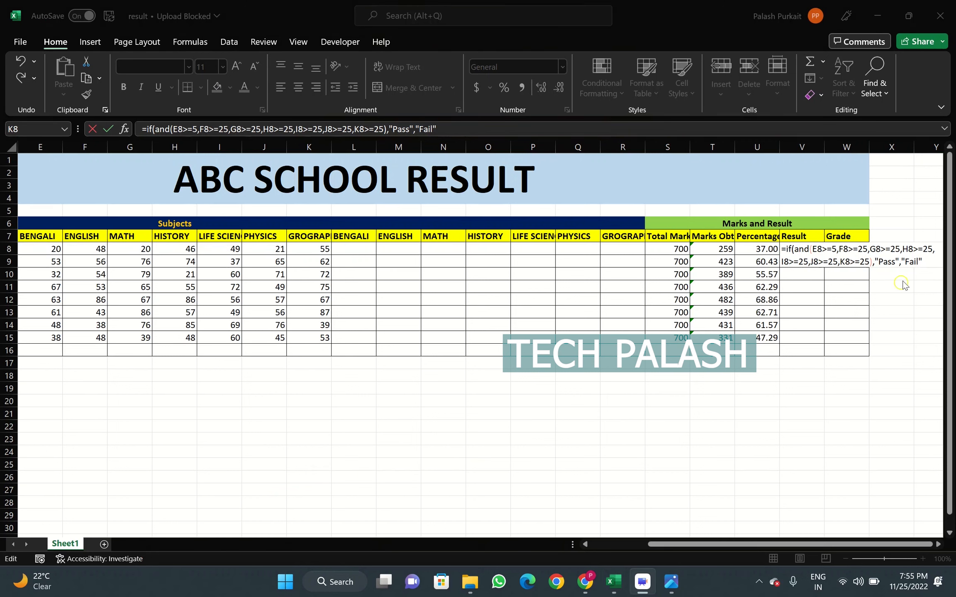
{"action": "left_click", "coordinate": [922, 261]}
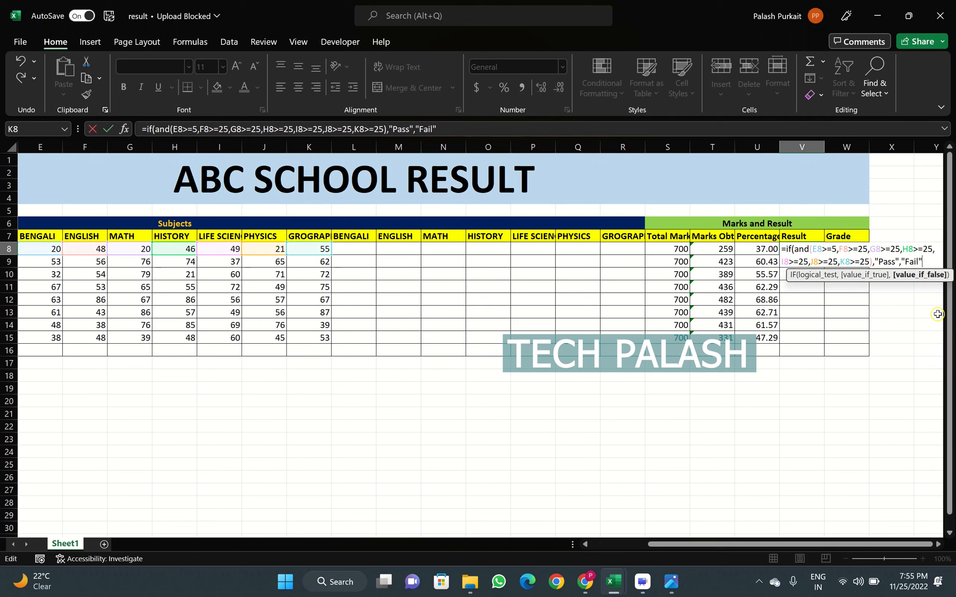
Step: Close and enter the Pass/Fail IF formula in V8, and fill it down the Result column through row 15
{"action": "type", "text": ")"}
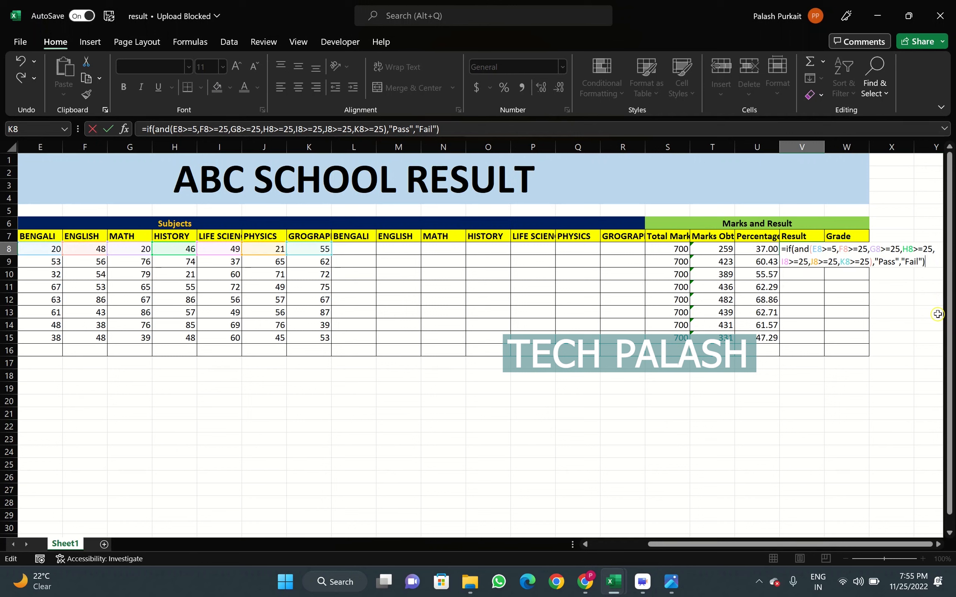
{"action": "key", "text": "Return"}
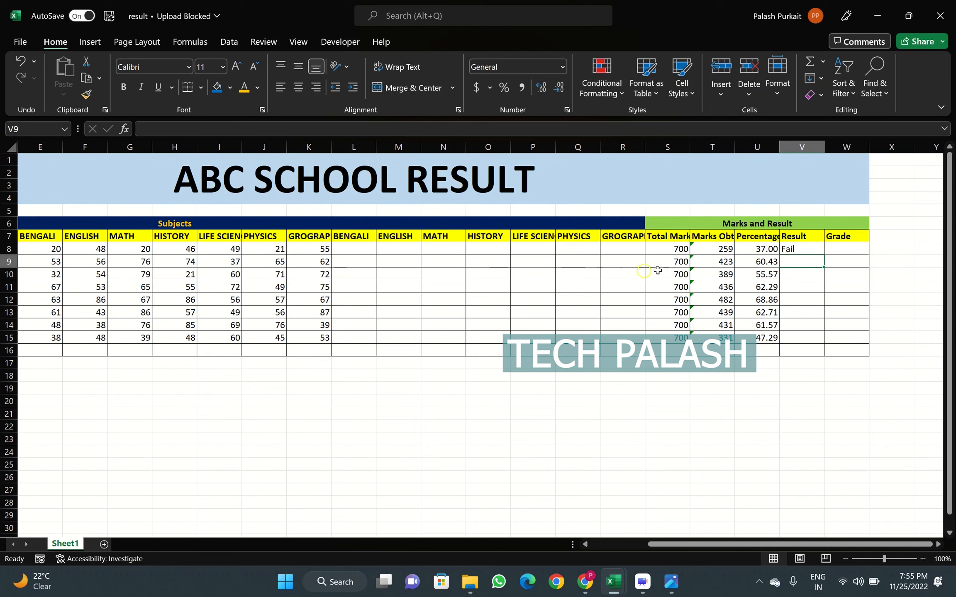
{"action": "left_click", "coordinate": [805, 251]}
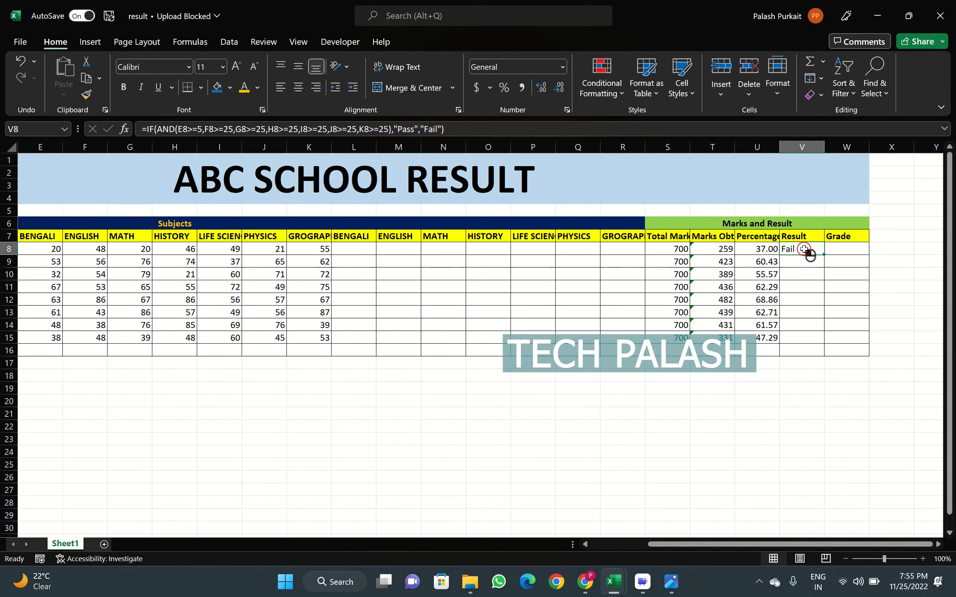
{"action": "double_click", "coordinate": [825, 255]}
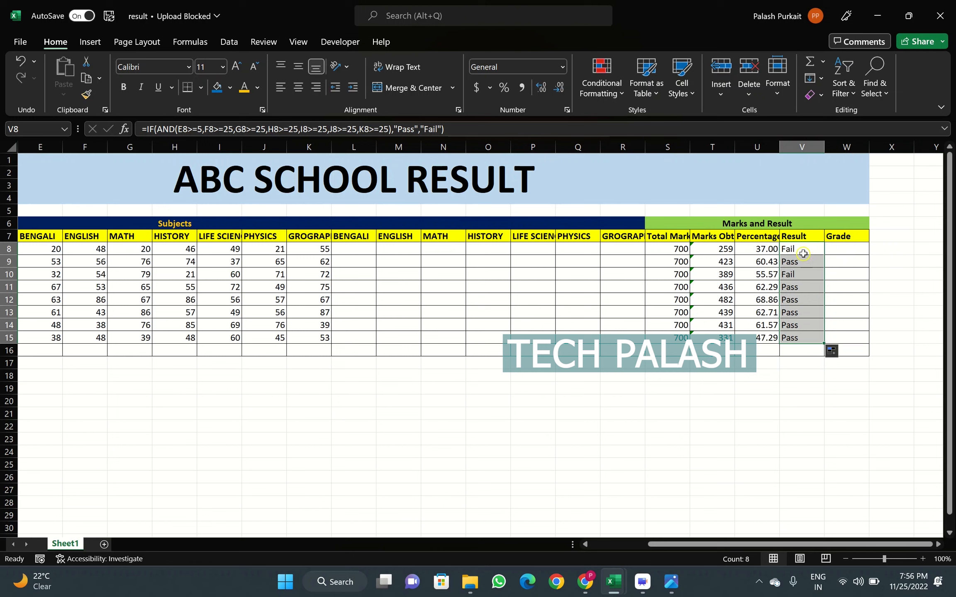
{"action": "left_click", "coordinate": [803, 250]}
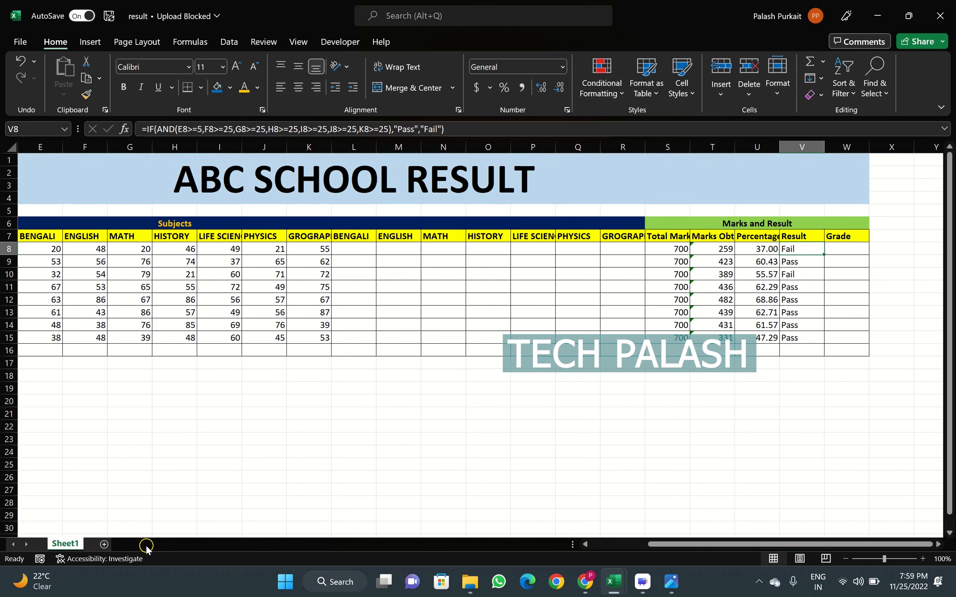
Step: Enter =IF(E8>=25,"","Bengali") in L8 so the second Bengali column names the subject when its mark is below 25
{"action": "left_click", "coordinate": [357, 245]}
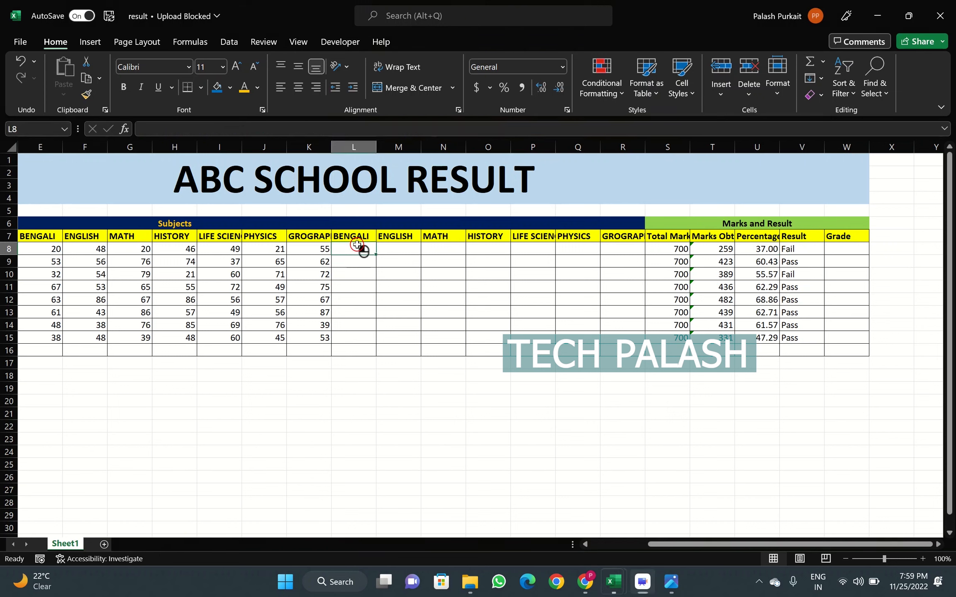
{"action": "type", "text": "="}
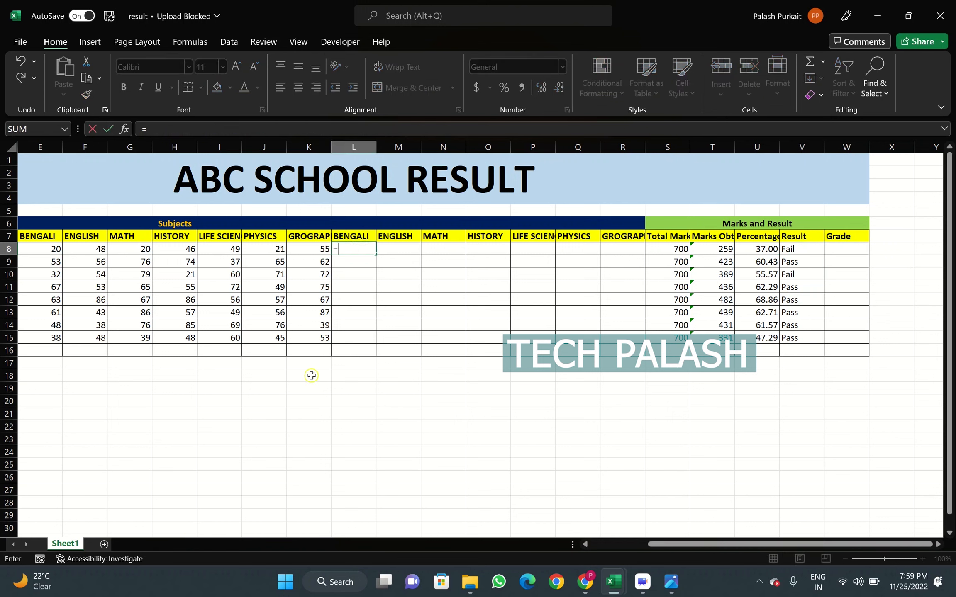
{"action": "type", "text": "if"}
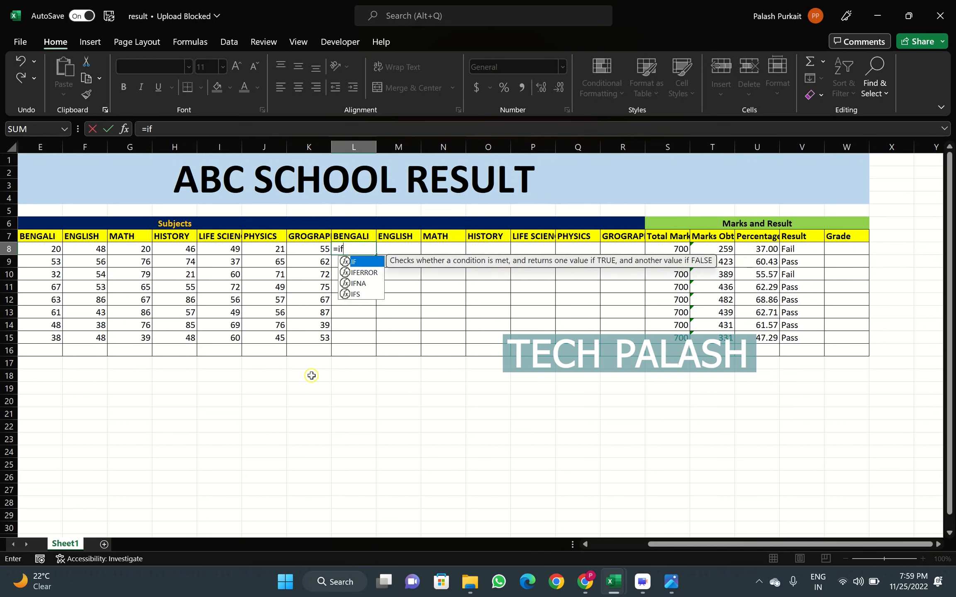
{"action": "type", "text": "("}
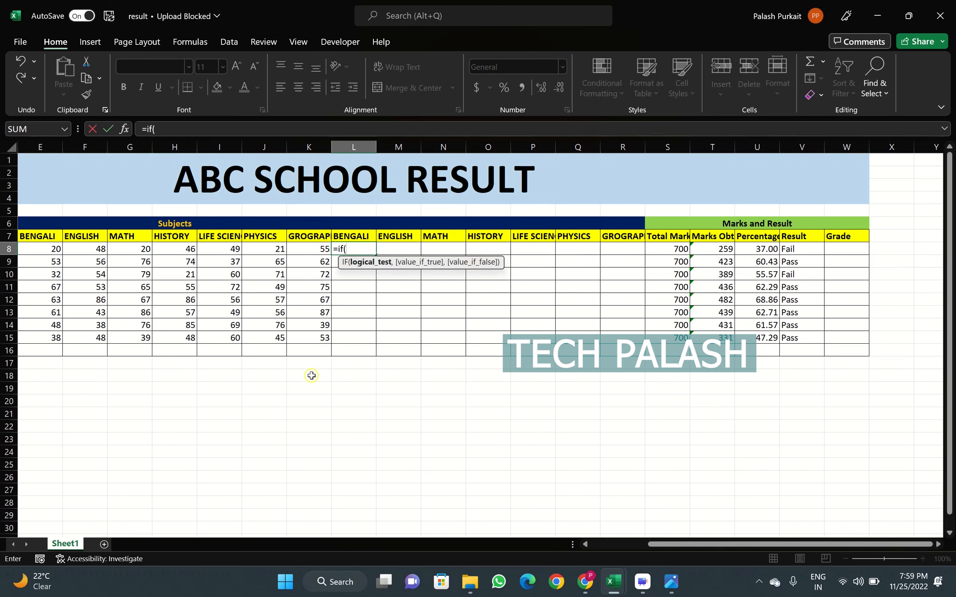
{"action": "left_click", "coordinate": [44, 250]}
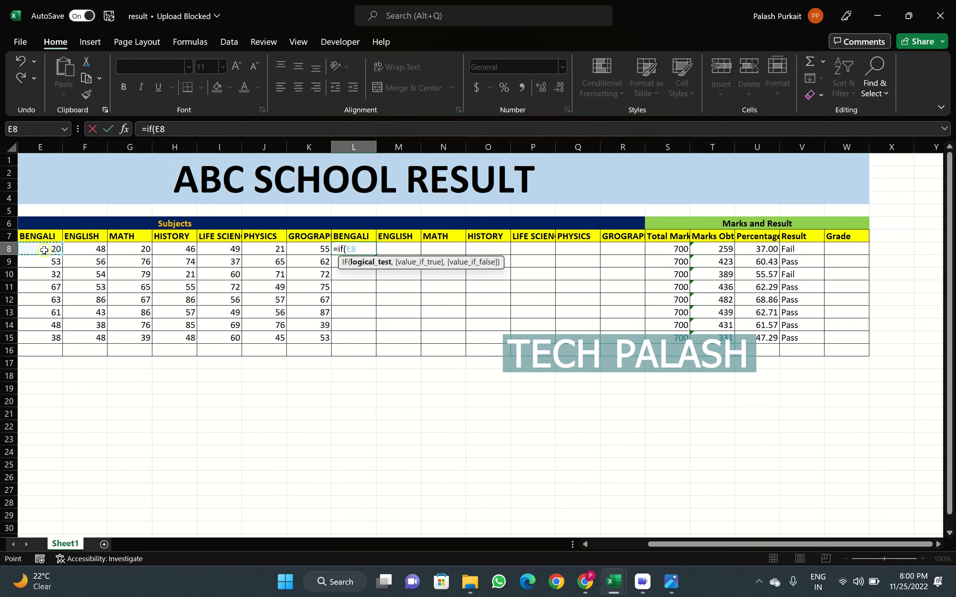
{"action": "type", "text": ">=25,"}
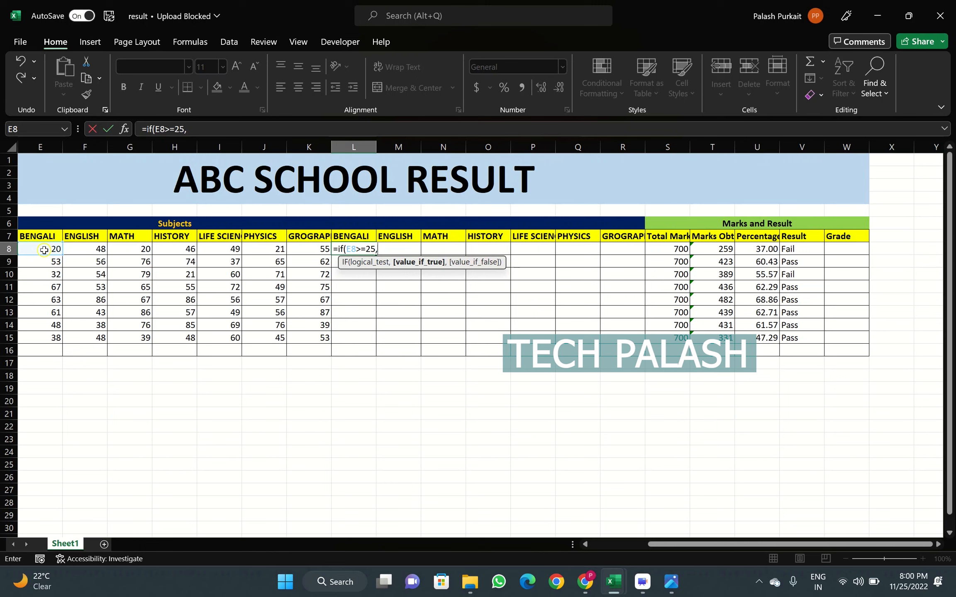
{"action": "type", "text": "\"\""}
{"action": "type", "text": ","}
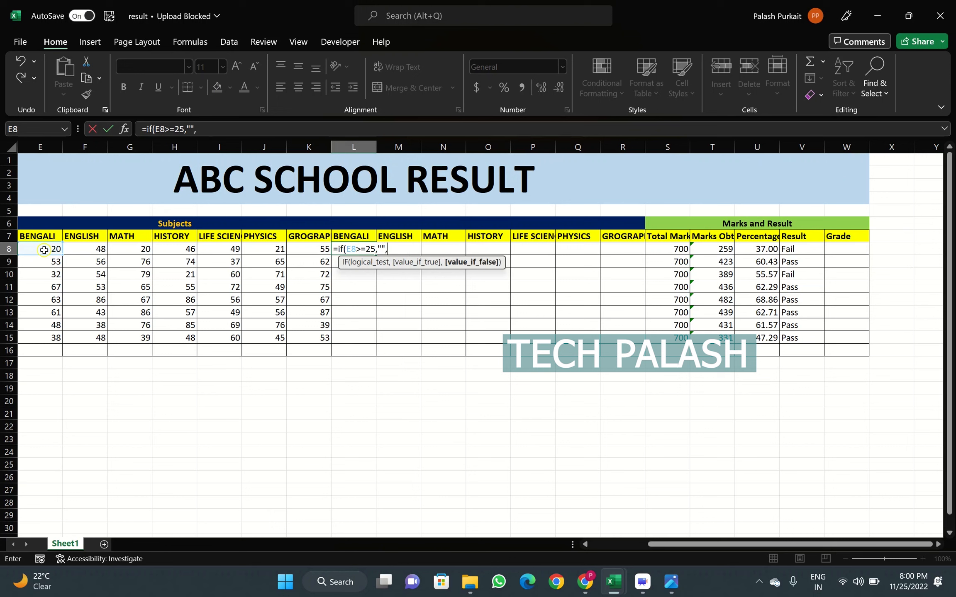
{"action": "type", "text": "\""}
{"action": "key", "text": "Caps_Lock"}
{"action": "type", "text": "Bengali\")"}
{"action": "key", "text": "Return"}
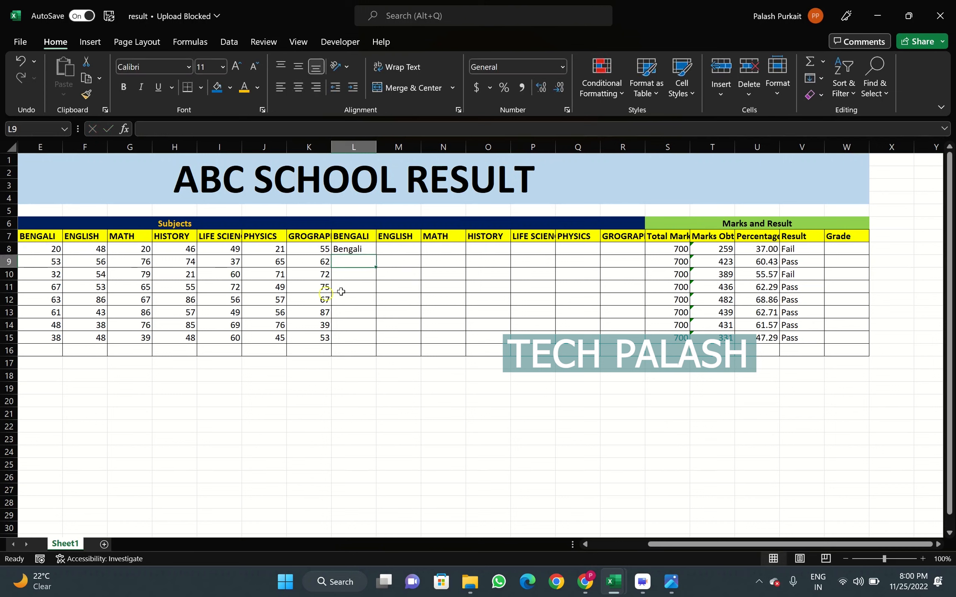
{"action": "left_click", "coordinate": [359, 250]}
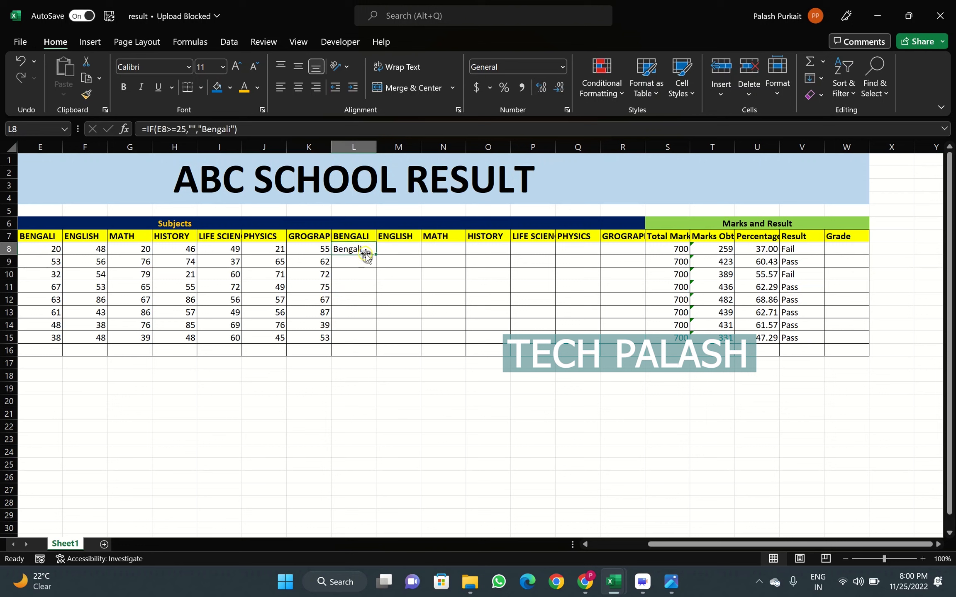
Step: Enter =IF(F8>=25,"","English") in M8 under the second English heading
{"action": "left_click", "coordinate": [399, 255]}
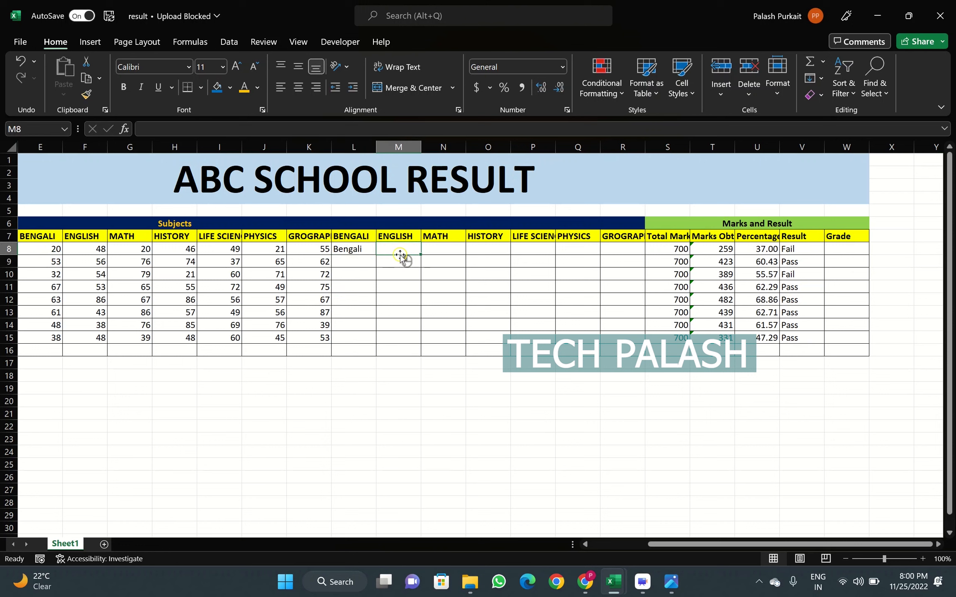
{"action": "type", "text": "="}
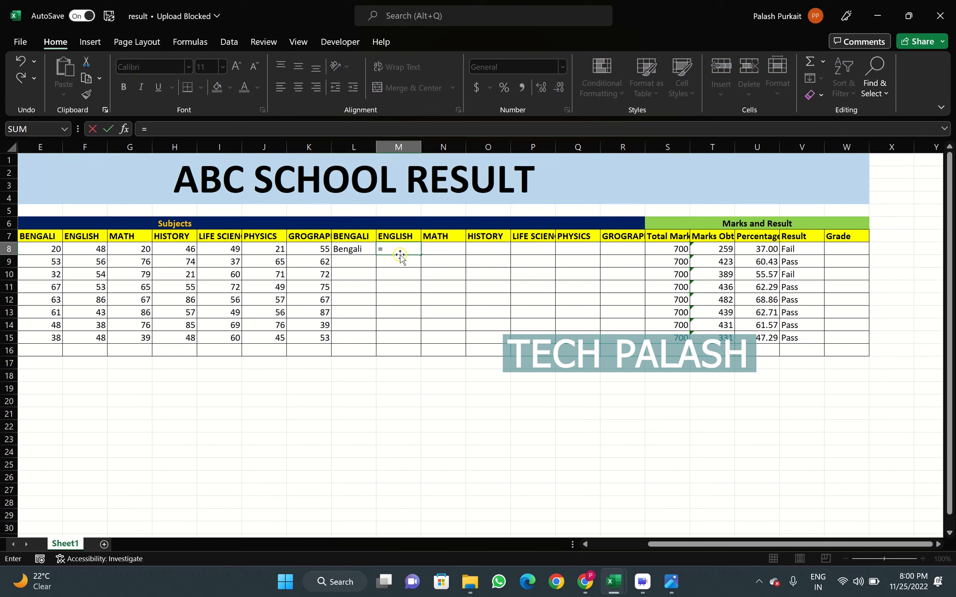
{"action": "type", "text": "if"}
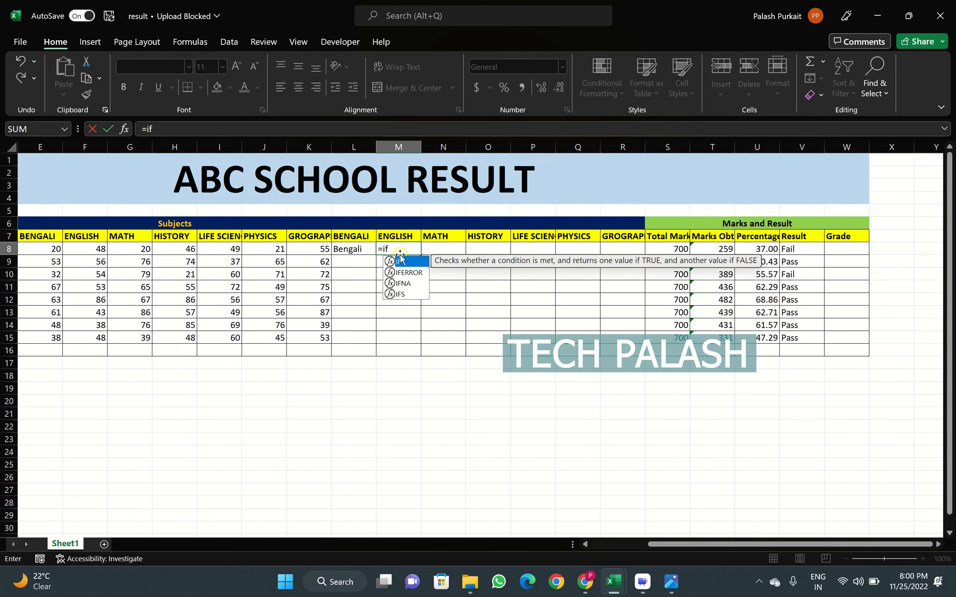
{"action": "type", "text": "("}
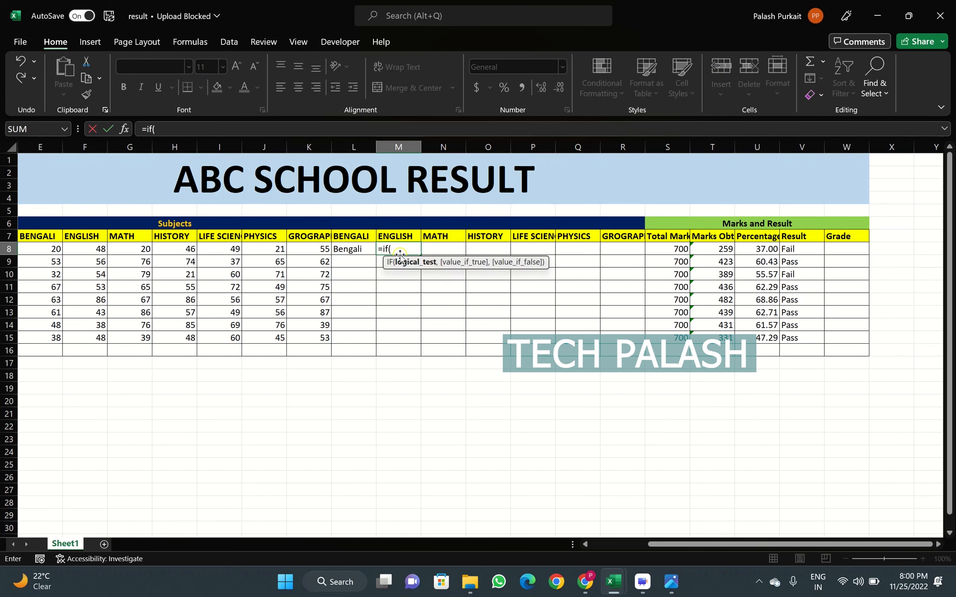
{"action": "left_click", "coordinate": [94, 250]}
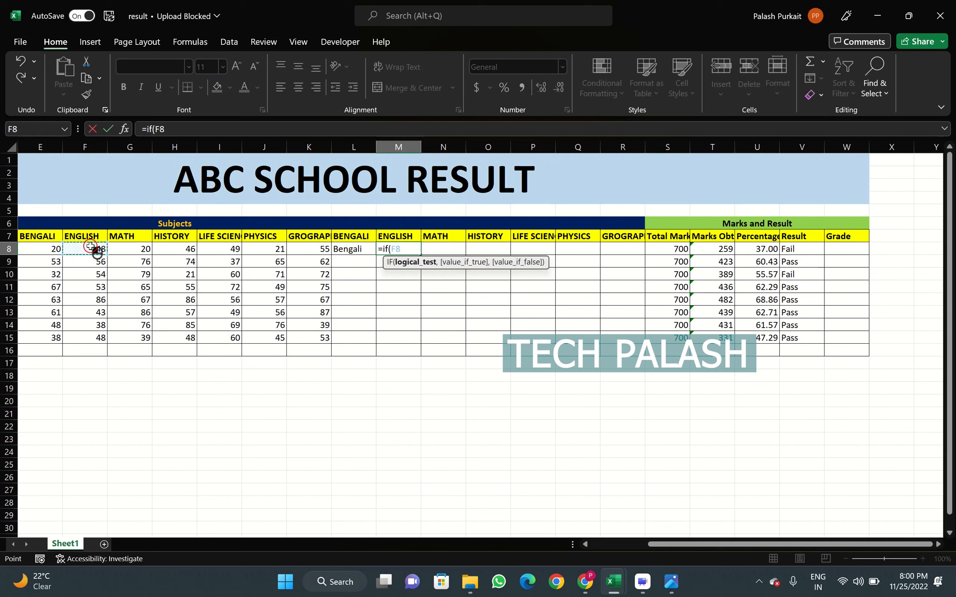
{"action": "type", "text": ">="}
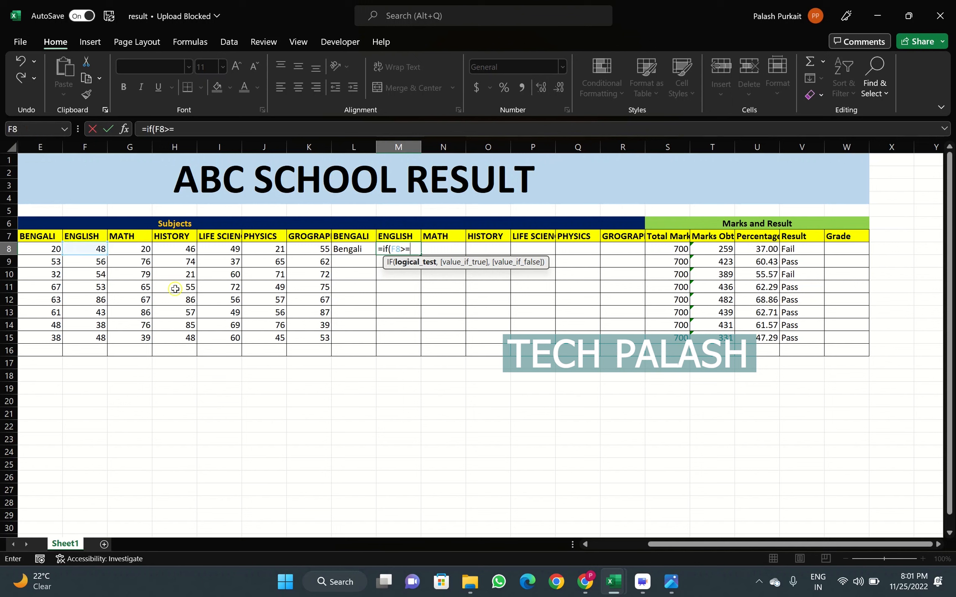
{"action": "type", "text": "25,"}
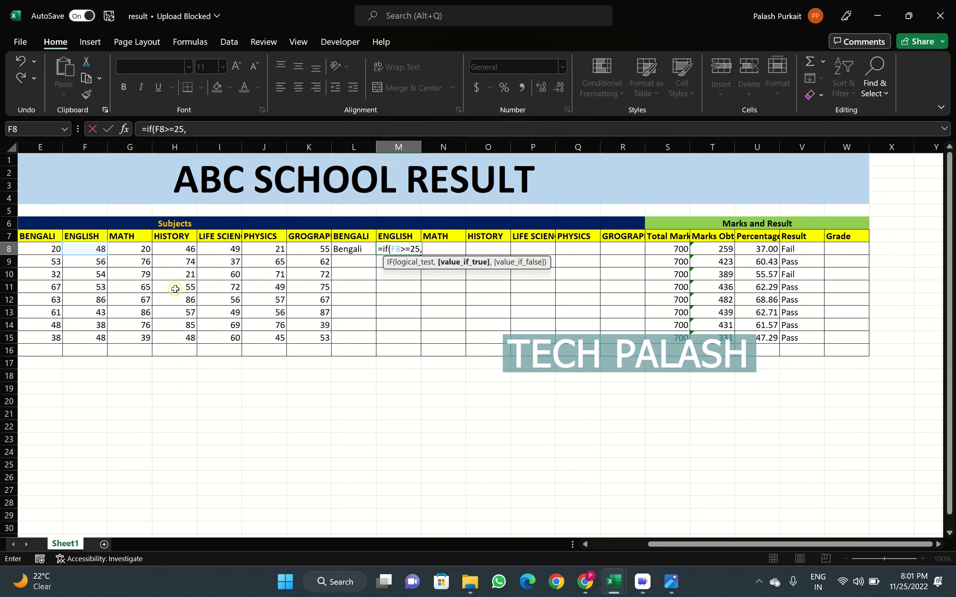
{"action": "type", "text": "\"\",\""}
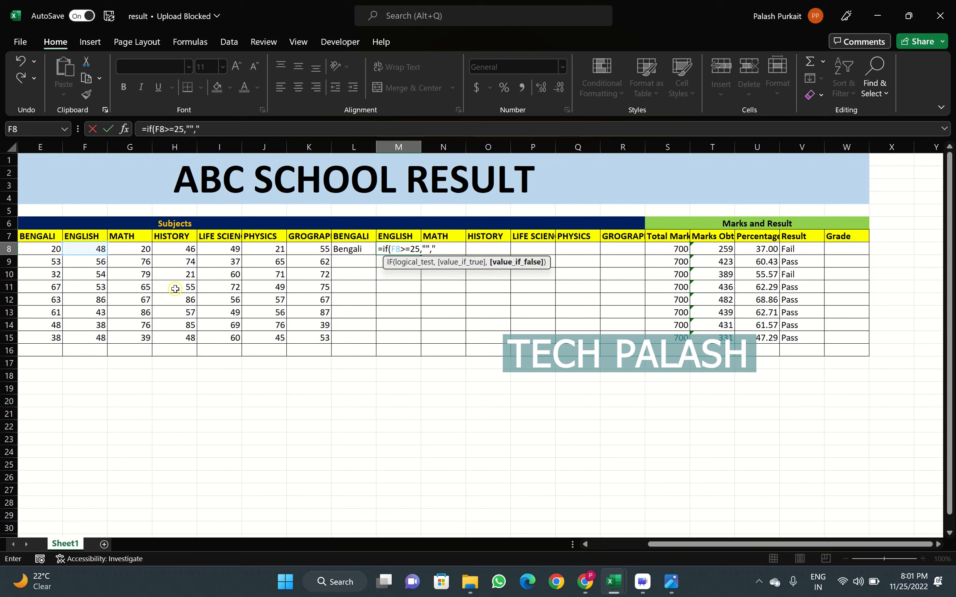
{"action": "key", "text": "Caps_Lock"}
{"action": "type", "text": "Eng"}
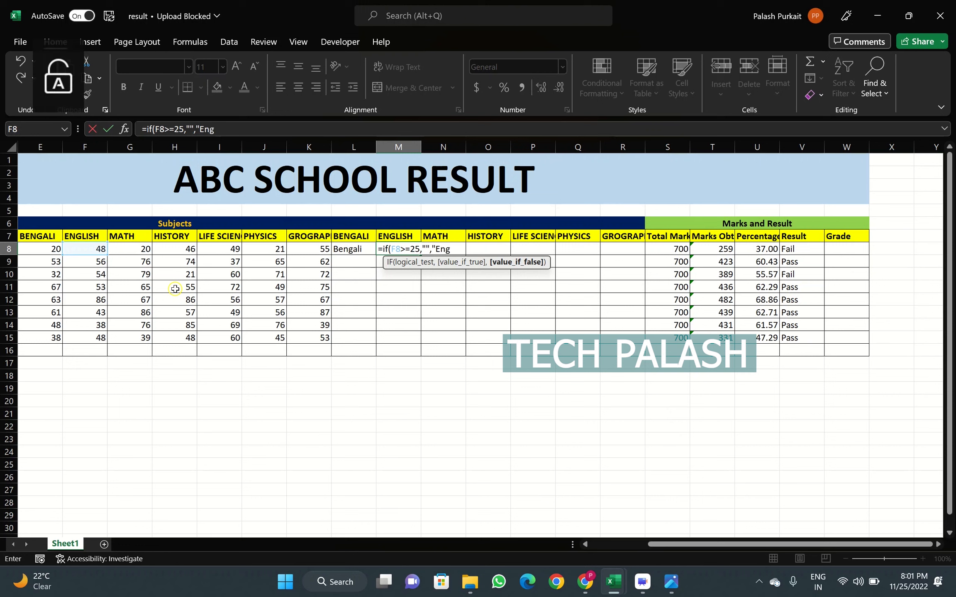
{"action": "type", "text": "lish\""}
{"action": "key", "text": "Return"}
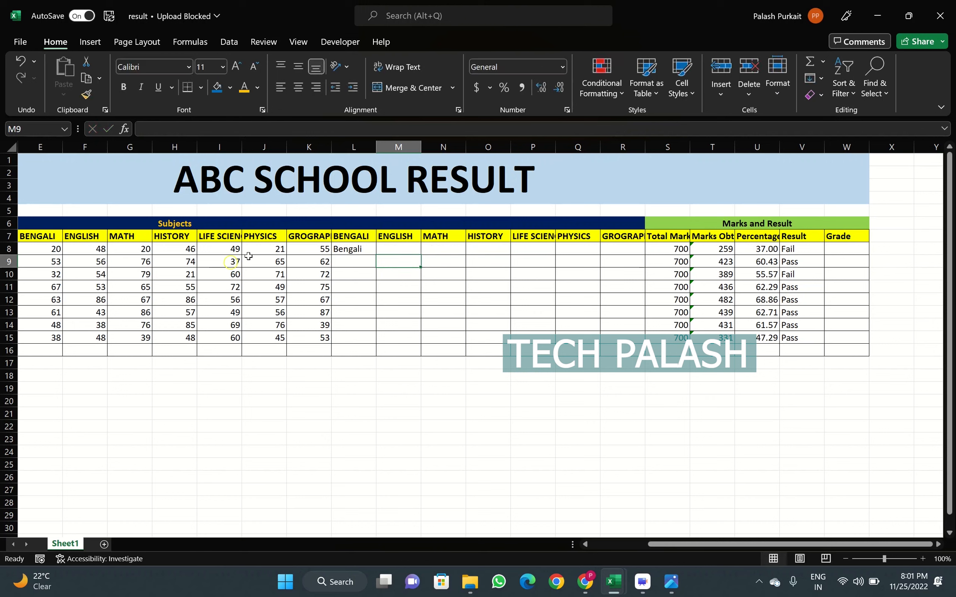
Step: Enter =IF(G8>=25,"","Math") in N8 under the second Math heading
{"action": "left_click", "coordinate": [444, 253]}
{"action": "type", "text": "="}
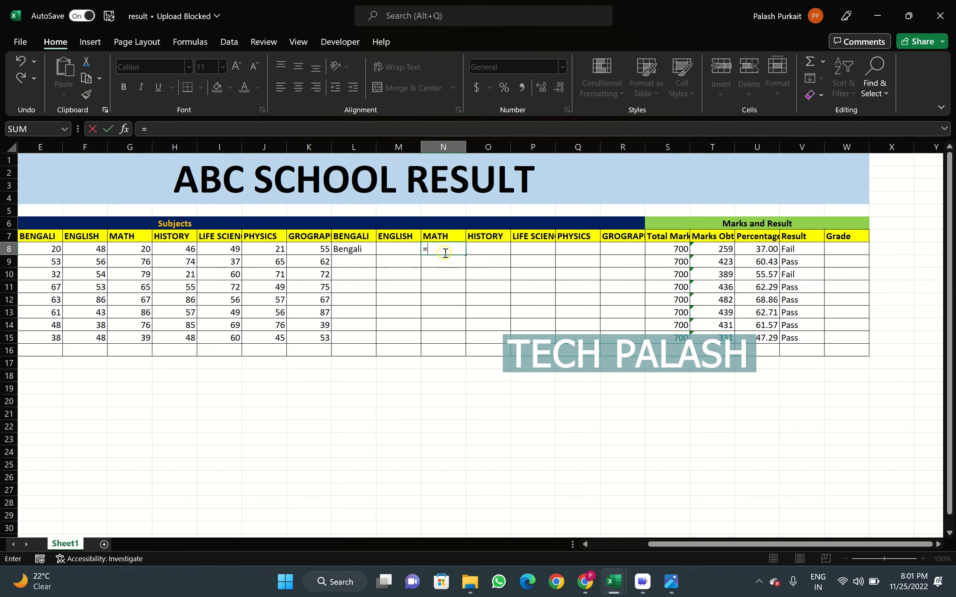
{"action": "type", "text": "if"}
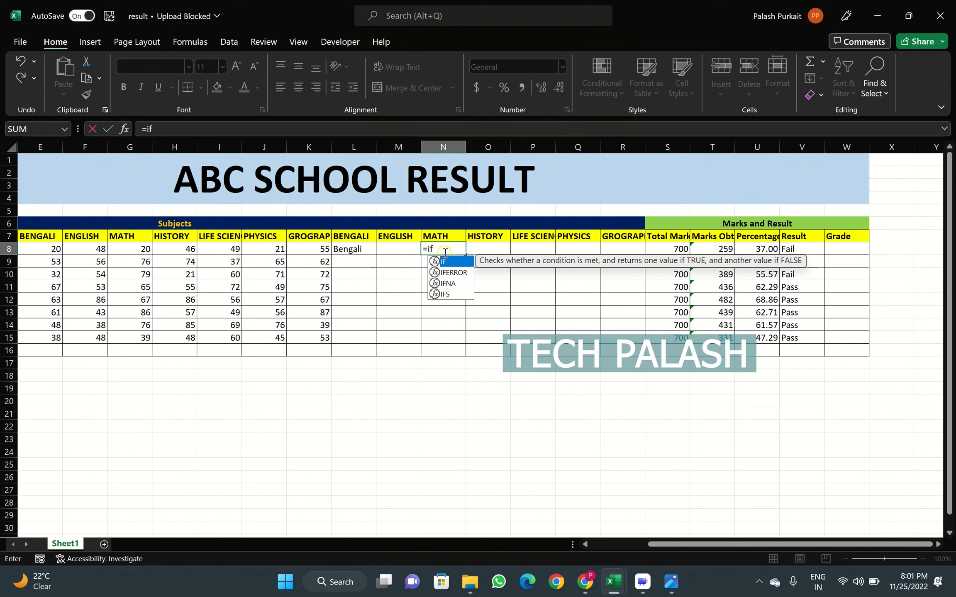
{"action": "type", "text": "("}
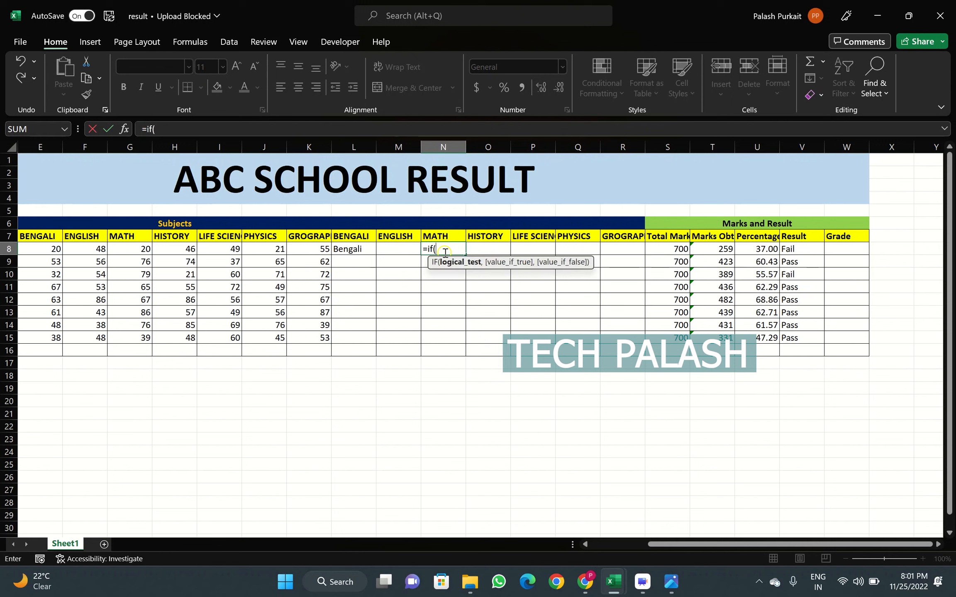
{"action": "left_click", "coordinate": [132, 249]}
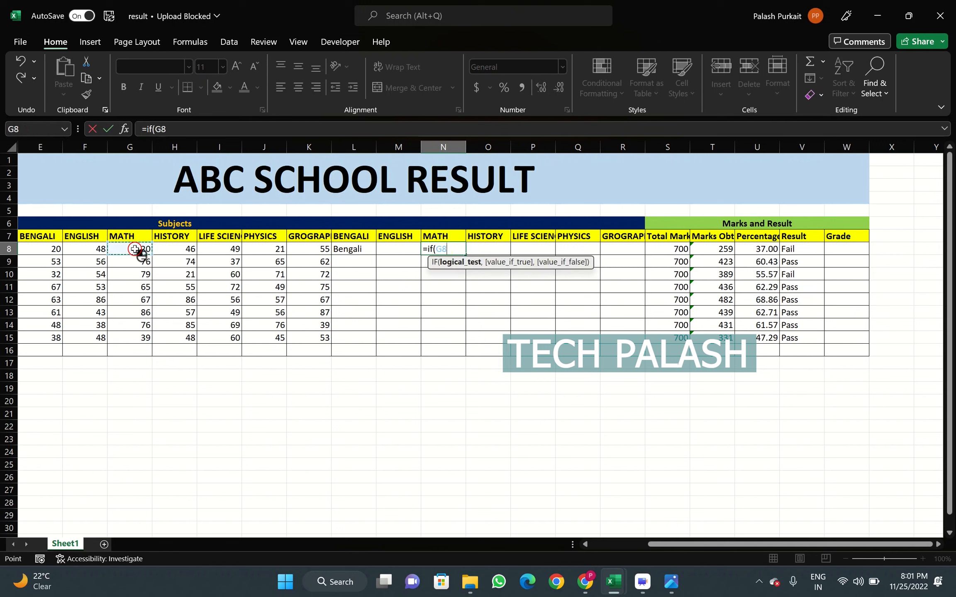
{"action": "type", "text": ">"}
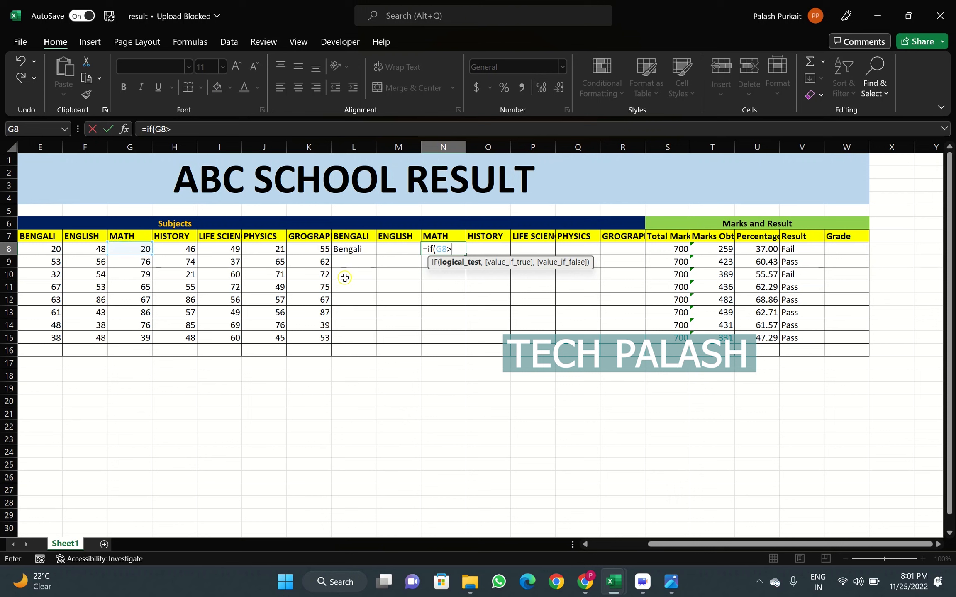
{"action": "type", "text": "=25,\""}
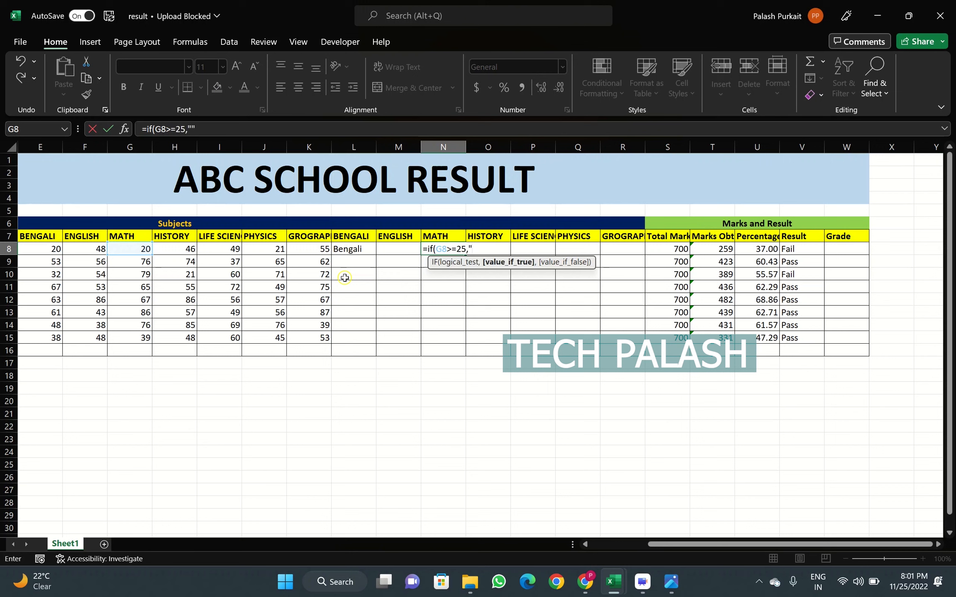
{"action": "type", "text": "\","}
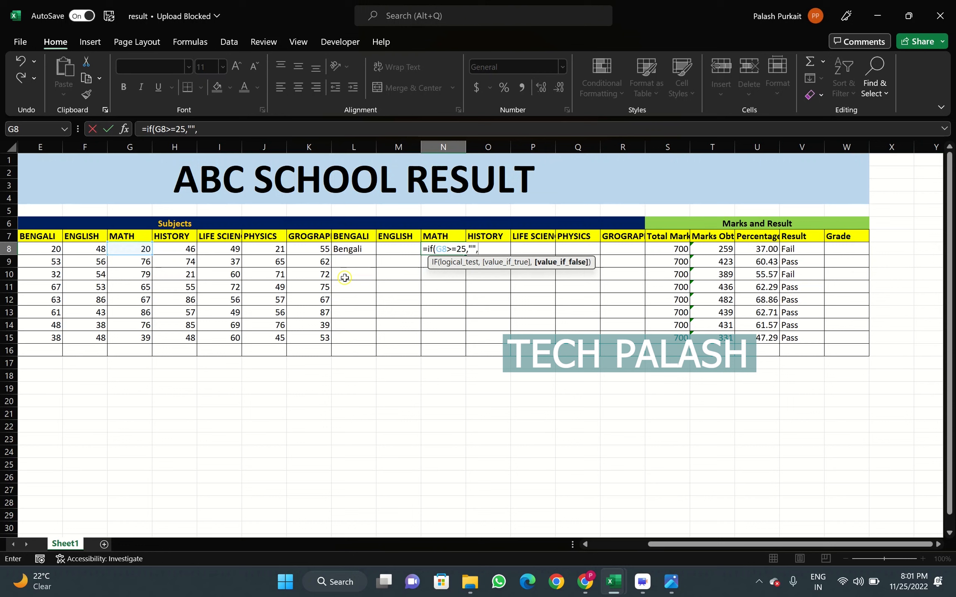
{"action": "type", "text": "\""}
{"action": "key", "text": "Caps_Lock"}
{"action": "type", "text": "M"}
{"action": "key", "text": "Caps_Lock"}
{"action": "type", "text": "a"}
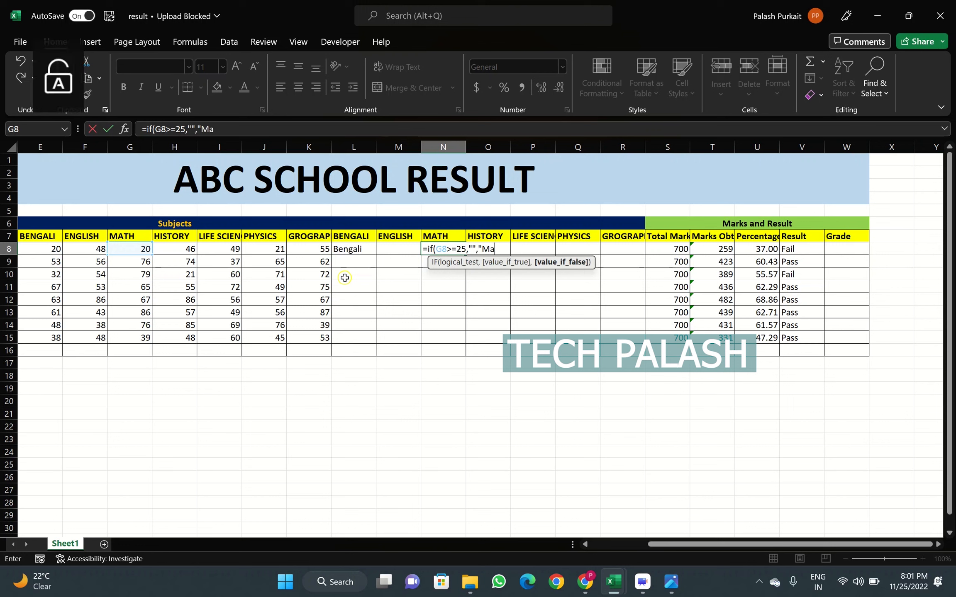
{"action": "type", "text": "th\""}
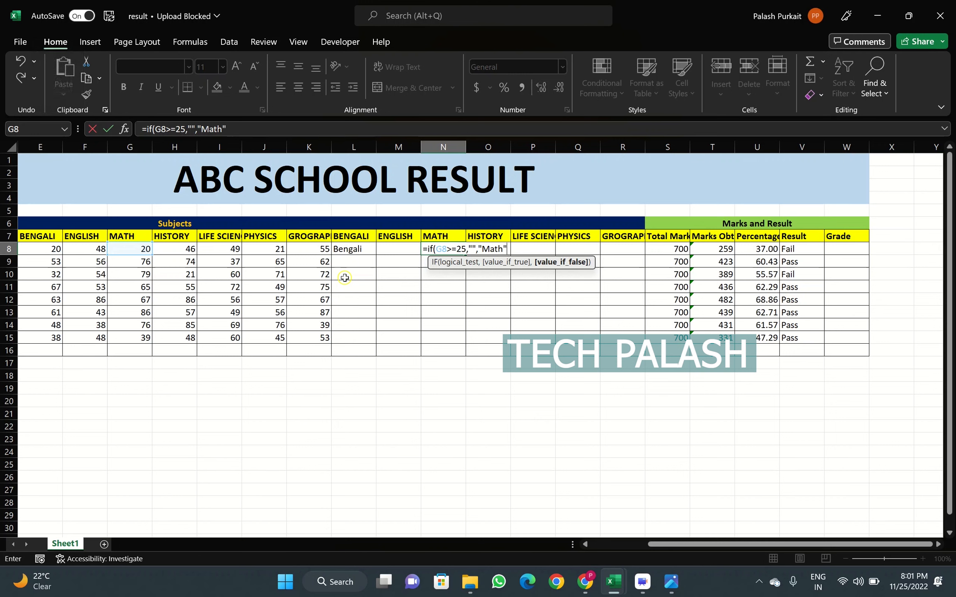
{"action": "type", "text": ")"}
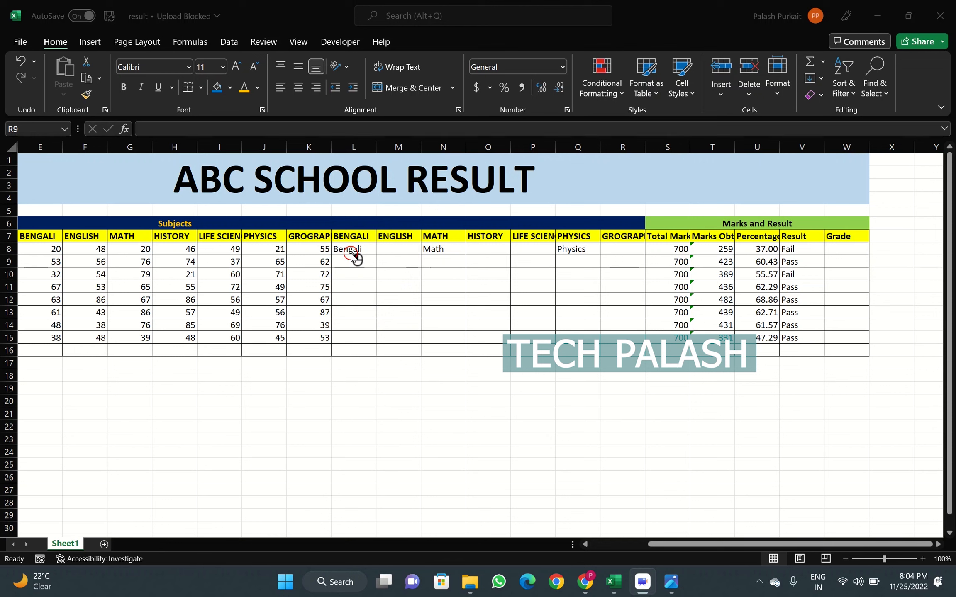
Step: Fill the Bengali, English and Math failed-subject formulas in L8, M8 and N8 down through row 15
{"action": "left_click", "coordinate": [368, 252]}
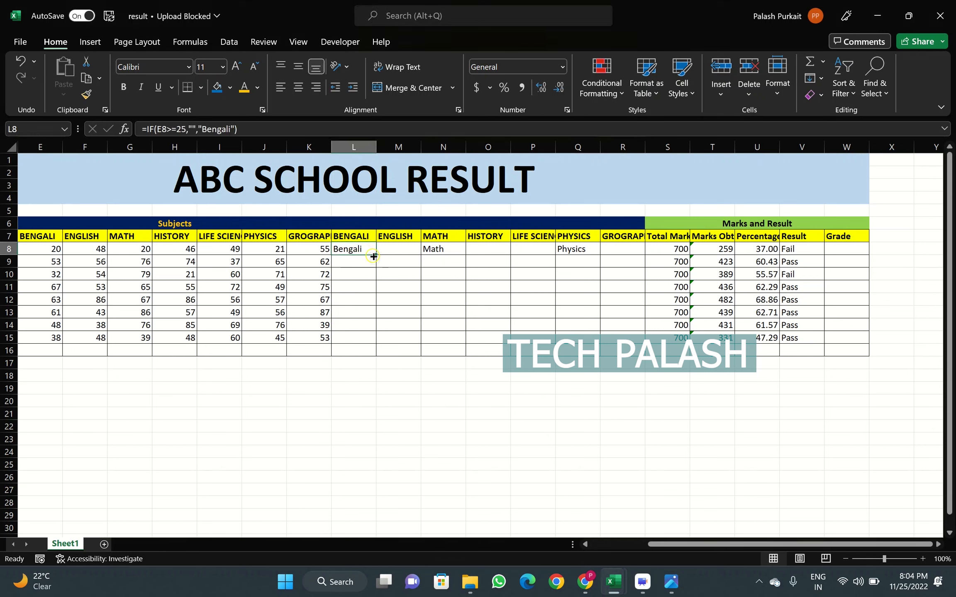
{"action": "double_click", "coordinate": [376, 255]}
{"action": "left_click", "coordinate": [415, 252]}
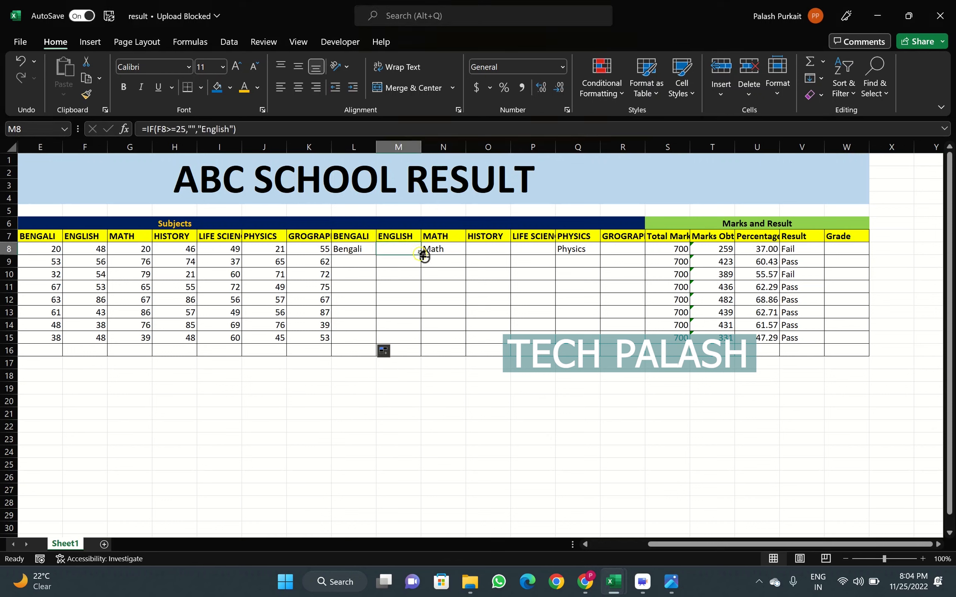
{"action": "double_click", "coordinate": [421, 255]}
{"action": "left_click", "coordinate": [443, 253]}
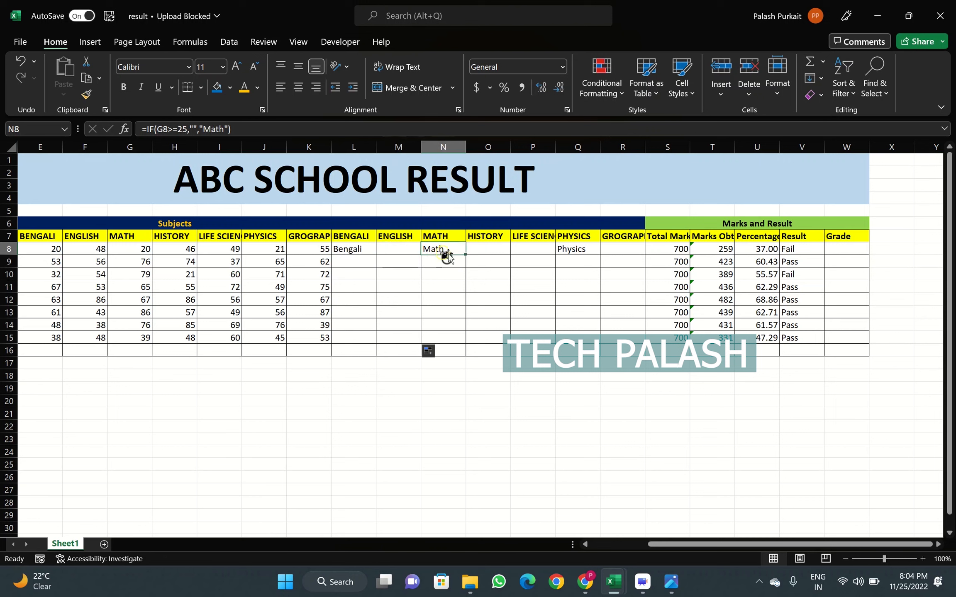
{"action": "double_click", "coordinate": [466, 254]}
Step: Fill the History, Life science, Physics and Geography failed-subject formulas in O8 through R8 down to row 15
{"action": "left_click", "coordinate": [496, 252]}
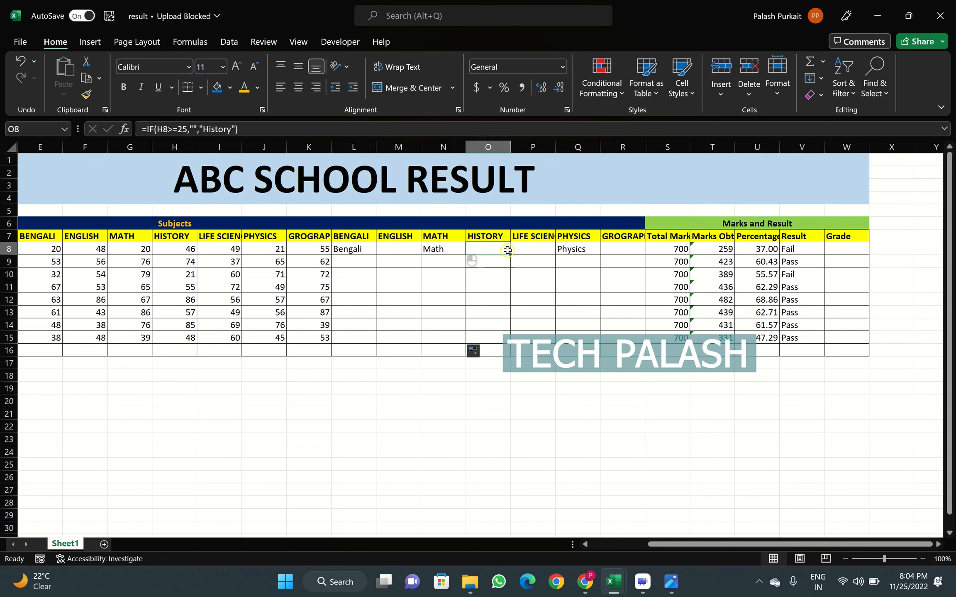
{"action": "double_click", "coordinate": [510, 254]}
{"action": "left_click", "coordinate": [545, 251]}
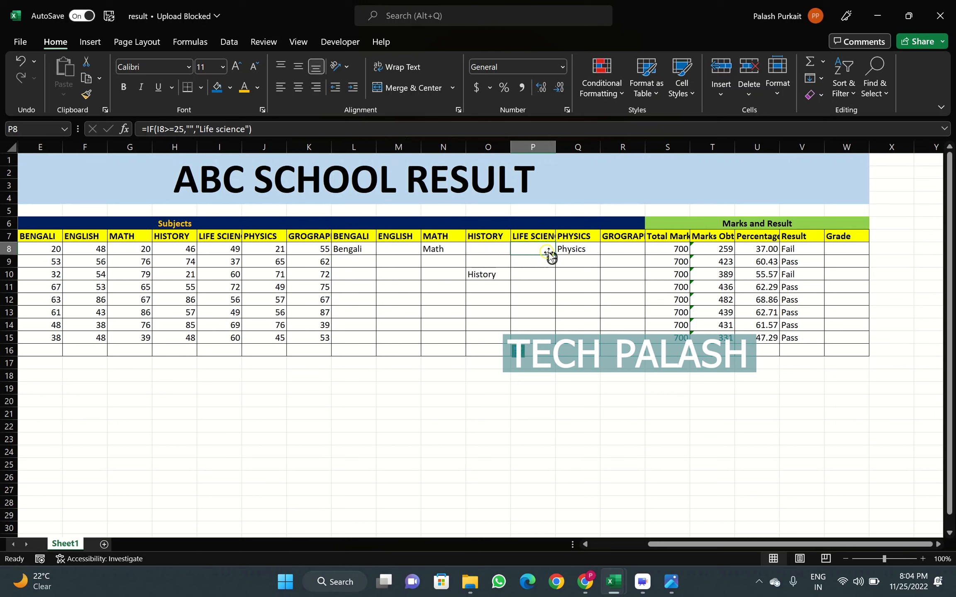
{"action": "double_click", "coordinate": [555, 255]}
{"action": "left_click", "coordinate": [572, 252]}
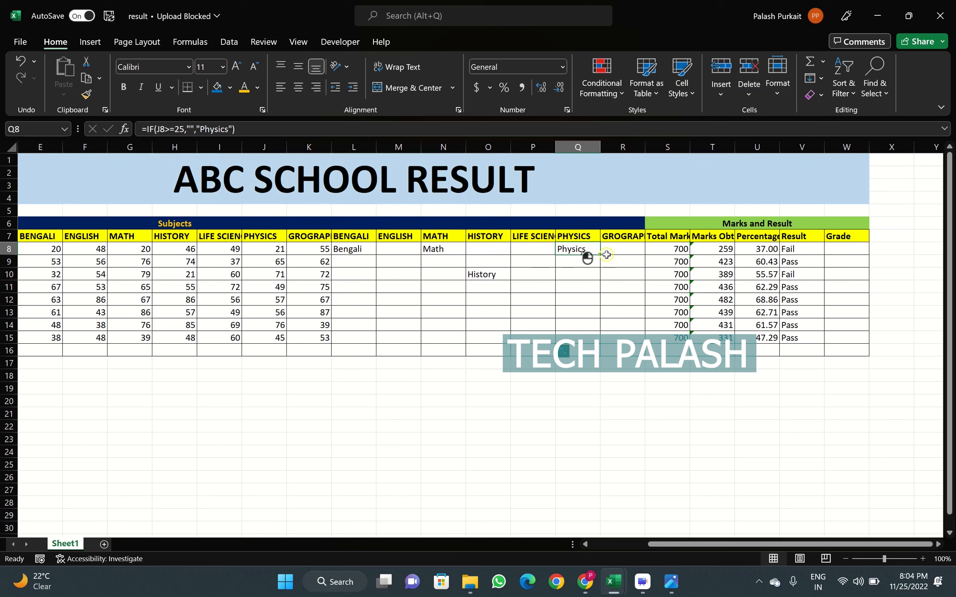
{"action": "double_click", "coordinate": [600, 255]}
{"action": "left_click", "coordinate": [624, 251]}
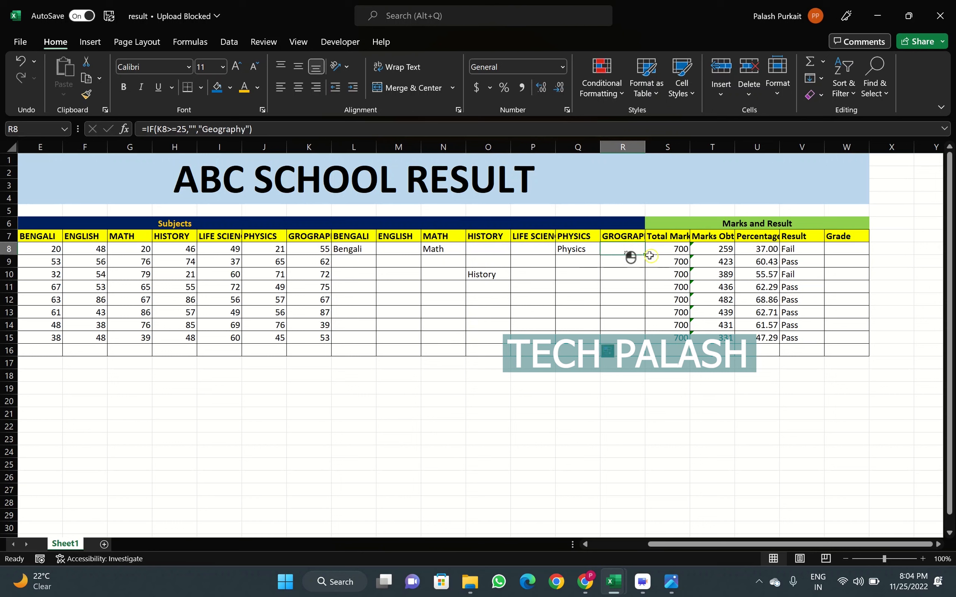
{"action": "double_click", "coordinate": [646, 255]}
{"action": "left_click", "coordinate": [539, 349]}
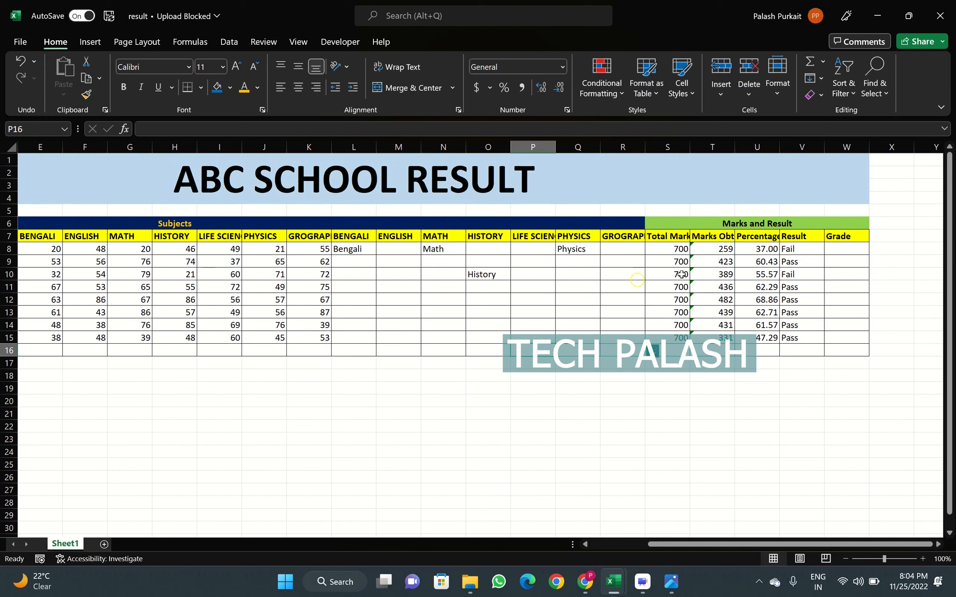
Step: Extend the Pass/Fail formula in V8 by appending ="pass","pass", "Fail in : "& at its end
{"action": "left_click", "coordinate": [808, 253]}
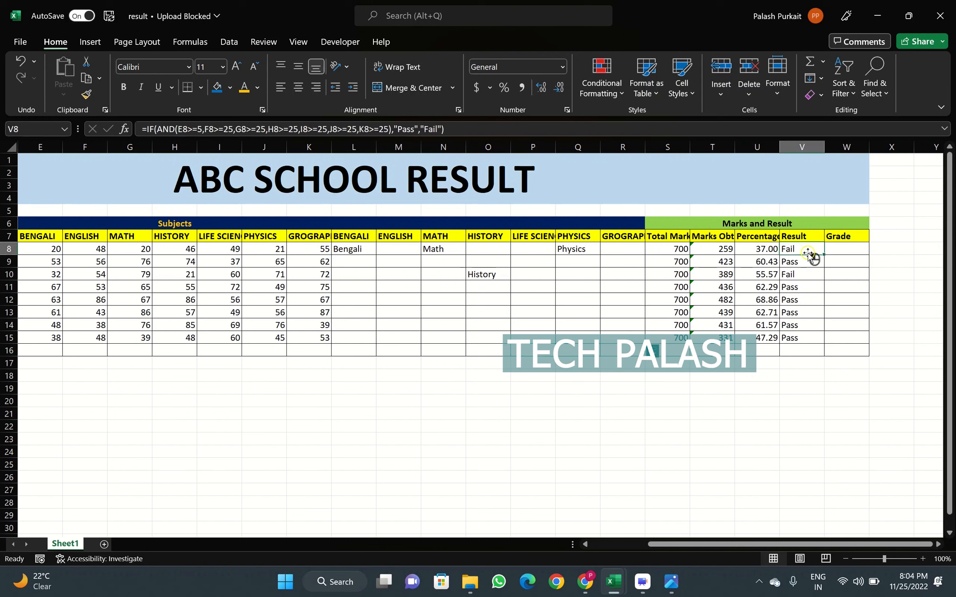
{"action": "left_click", "coordinate": [454, 130]}
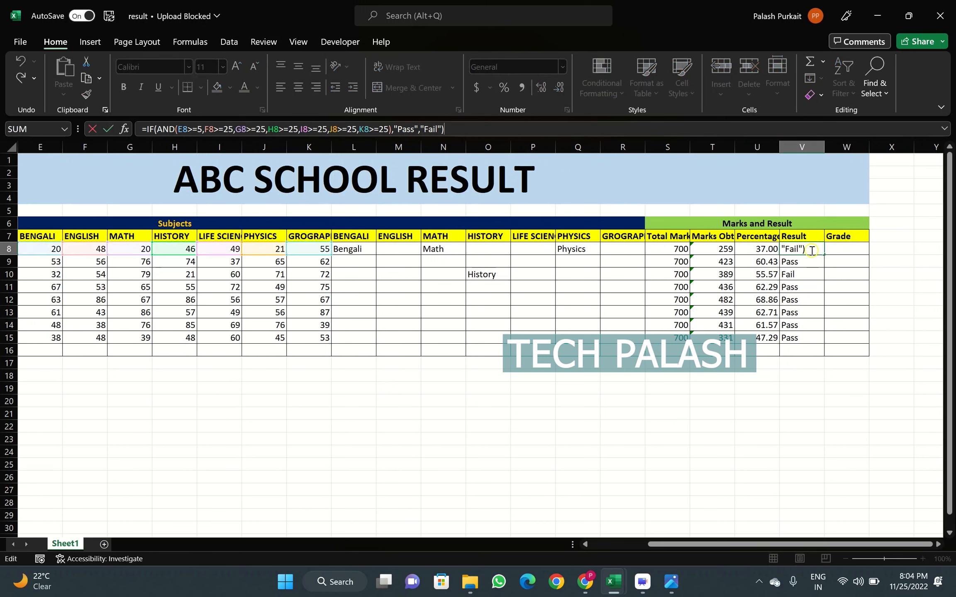
{"action": "type", "text": "="}
{"action": "left_click", "coordinate": [149, 546]}
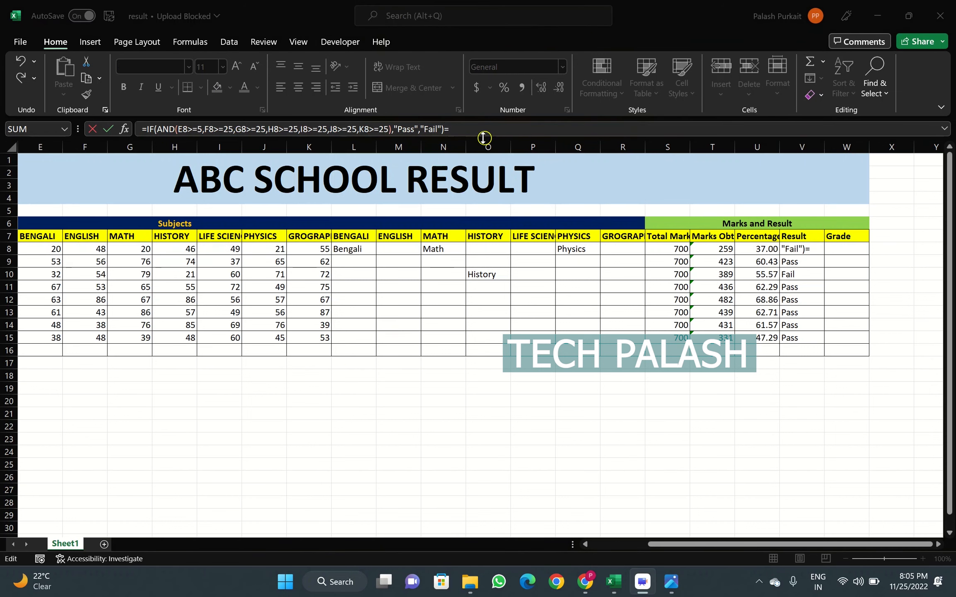
{"action": "left_click", "coordinate": [464, 130]}
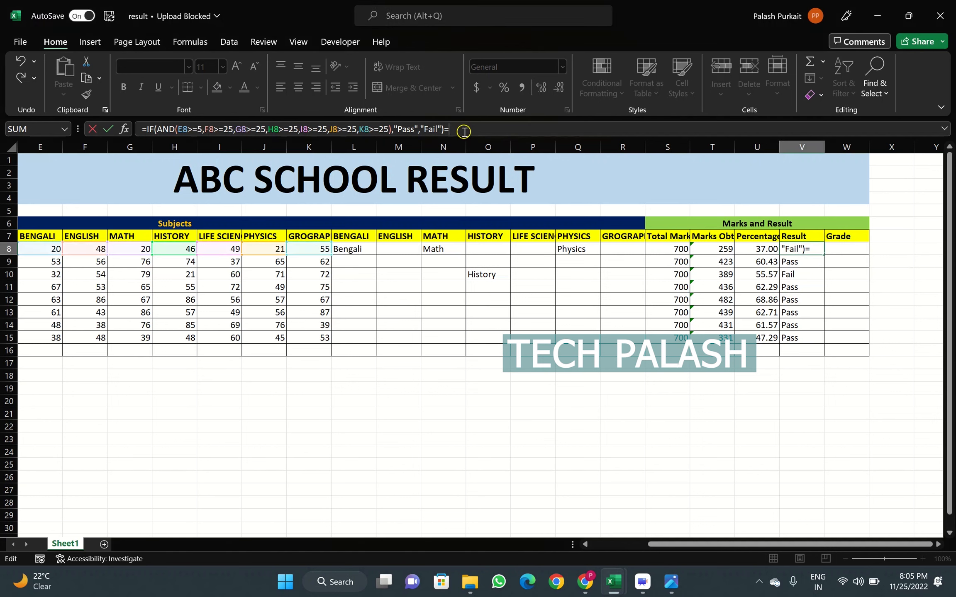
{"action": "type", "text": "\"pass\",\"pass\", \""}
{"action": "key", "text": "Caps_Lock"}
{"action": "type", "text": "Fail "}
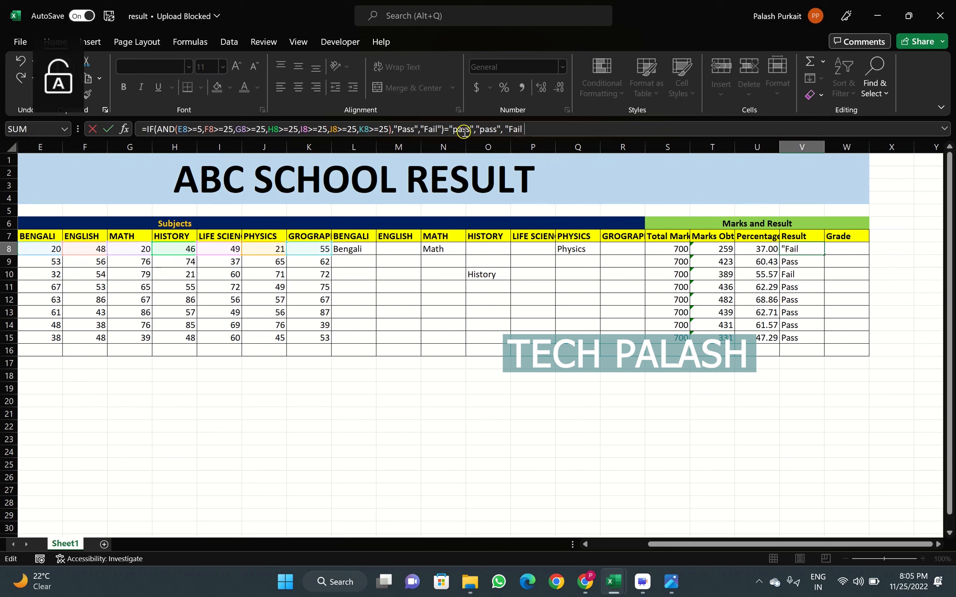
{"action": "type", "text": "in"}
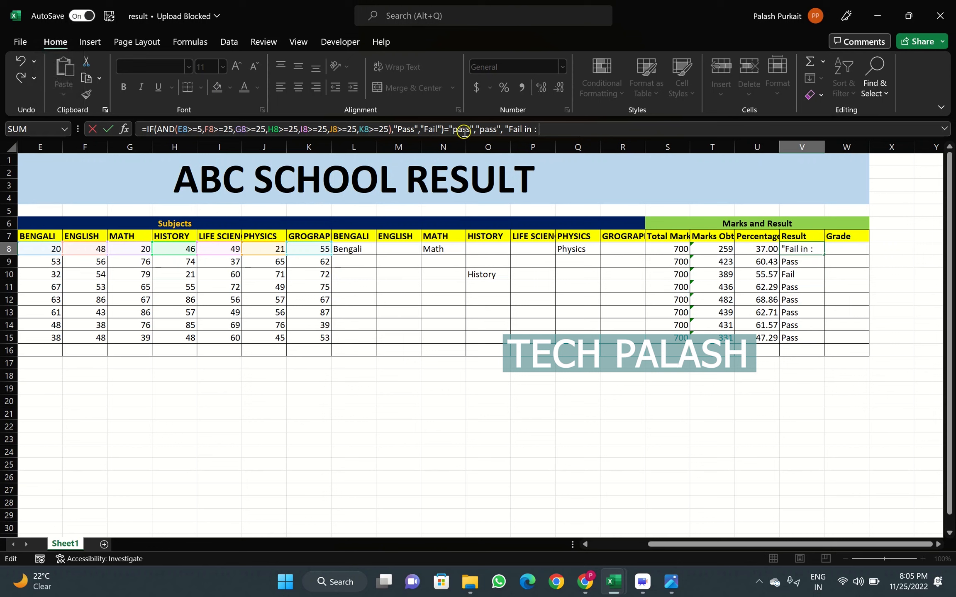
{"action": "type", "text": " : \""}
{"action": "type", "text": "&"}
Step: Append L8&" "&M8&" "&N8 to the V8 formula, joining the failed-subject cells with spaces
{"action": "left_click", "coordinate": [347, 250]}
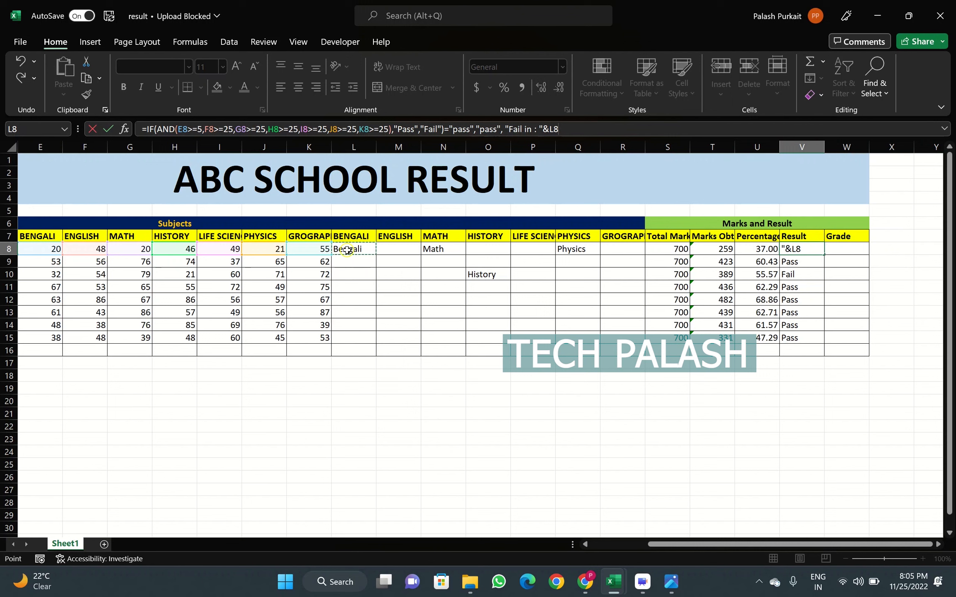
{"action": "type", "text": "&"}
{"action": "type", "text": "&\" \"&"}
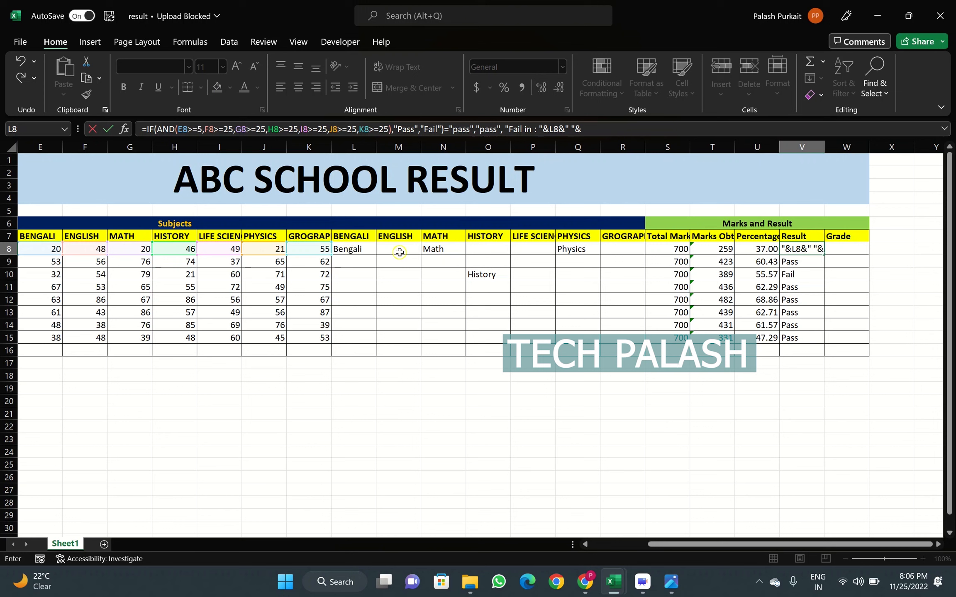
{"action": "left_click", "coordinate": [399, 252]}
{"action": "type", "text": "&"}
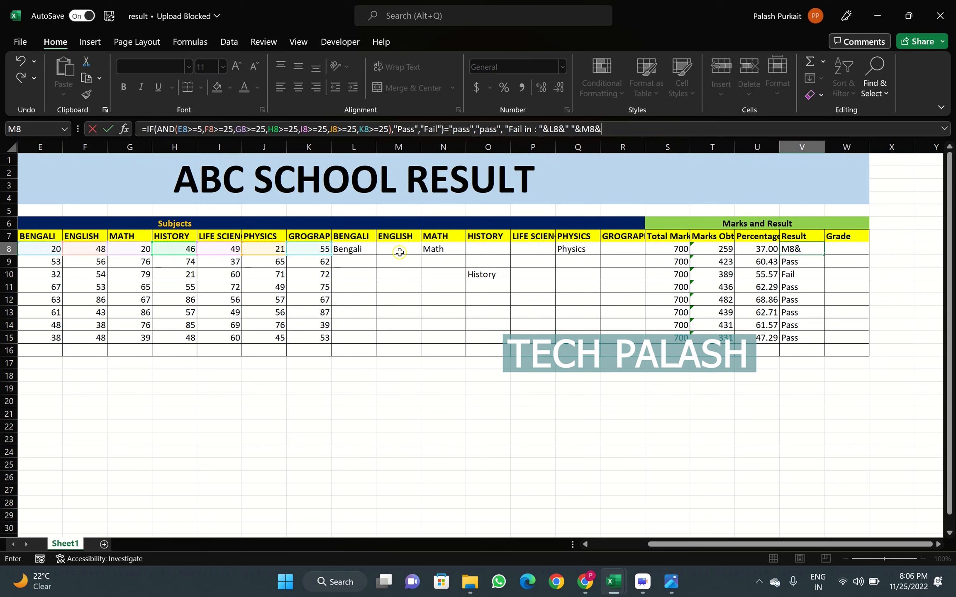
{"action": "key", "text": "BackSpace"}
{"action": "type", "text": "&"}
{"action": "left_click", "coordinate": [147, 545]}
{"action": "left_click", "coordinate": [625, 131]}
{"action": "type", "text": "\"&"}
{"action": "left_click", "coordinate": [435, 255]}
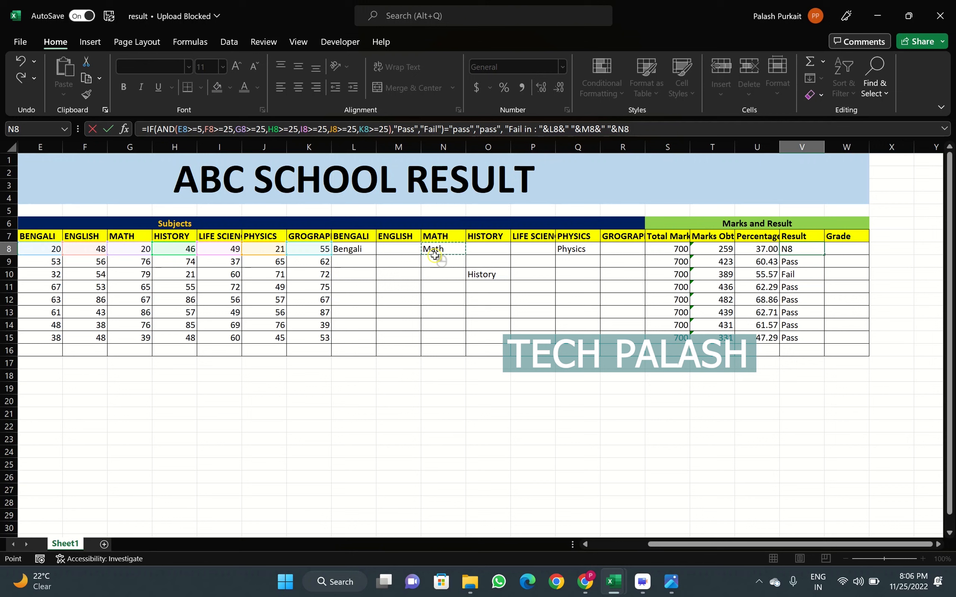
Step: Append &" "&O8&" "&P8 to the V8 formula for the History and Life Science cells
{"action": "type", "text": "&"}
{"action": "type", "text": "\""}
{"action": "type", "text": "&\" \"&"}
{"action": "left_click", "coordinate": [486, 249]}
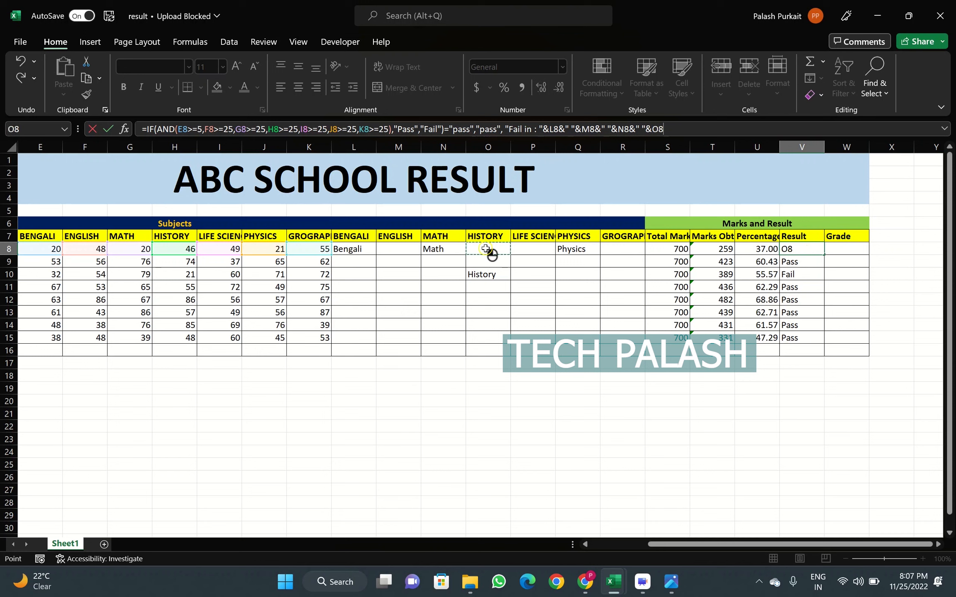
{"action": "type", "text": "&"}
{"action": "type", "text": "&\" \"&"}
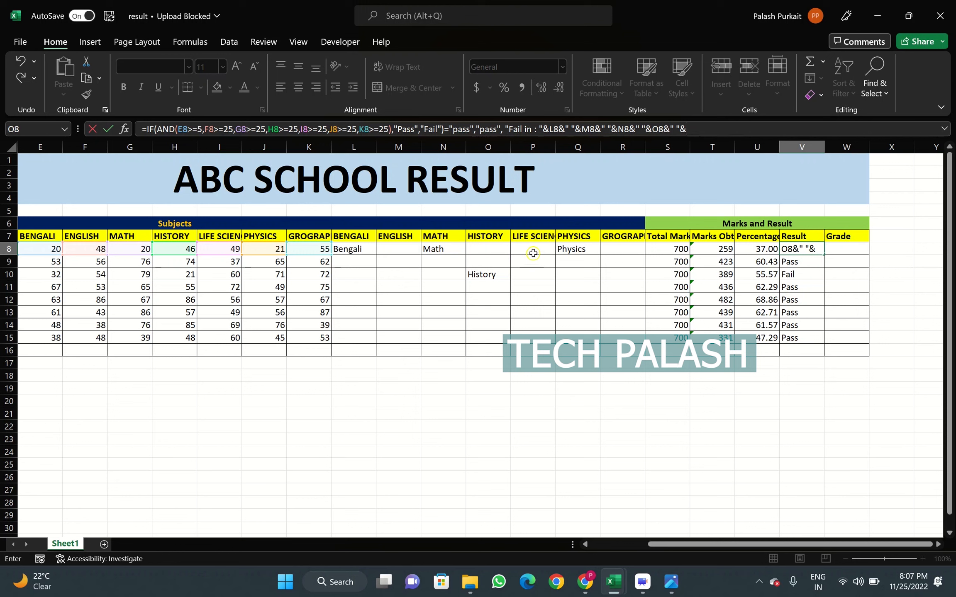
{"action": "left_click", "coordinate": [534, 251]}
Step: Append &" "&Q8&" "&R8 to the V8 formula for the Physics and Geography cells
{"action": "type", "text": "&\""}
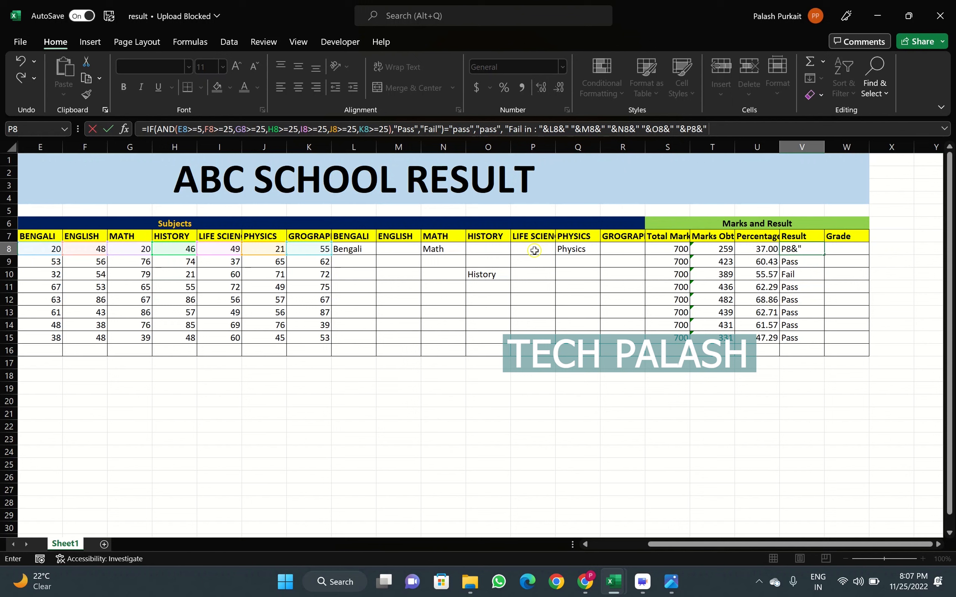
{"action": "type", "text": " \""}
{"action": "type", "text": "&"}
{"action": "left_click", "coordinate": [578, 251]}
{"action": "type", "text": "&"}
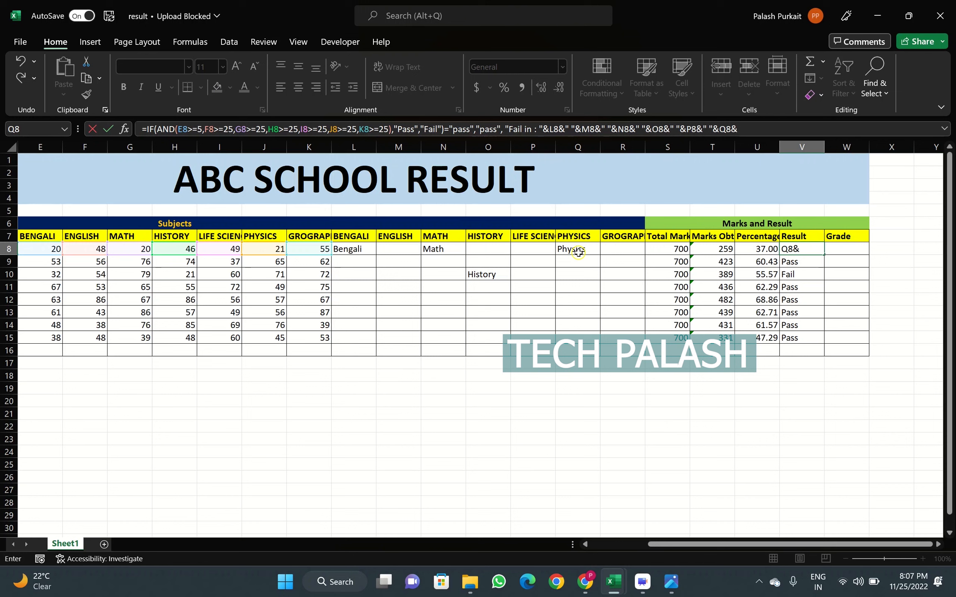
{"action": "type", "text": "\" \"&"}
{"action": "left_click", "coordinate": [619, 252]}
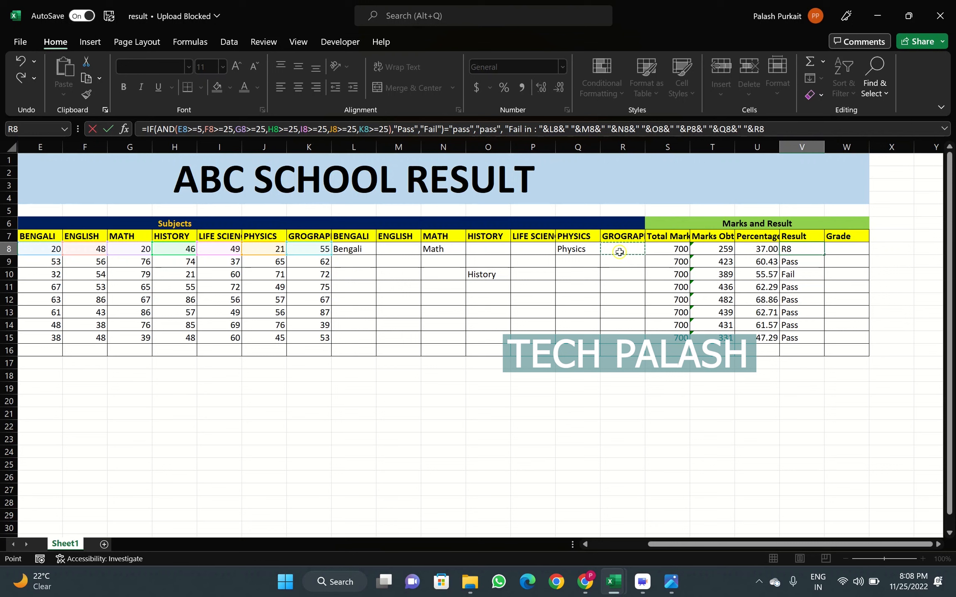
Step: Close the V8 formula with a parenthesis and enter it, accepting the proposed correction
{"action": "type", "text": ")"}
{"action": "left_click", "coordinate": [619, 252]}
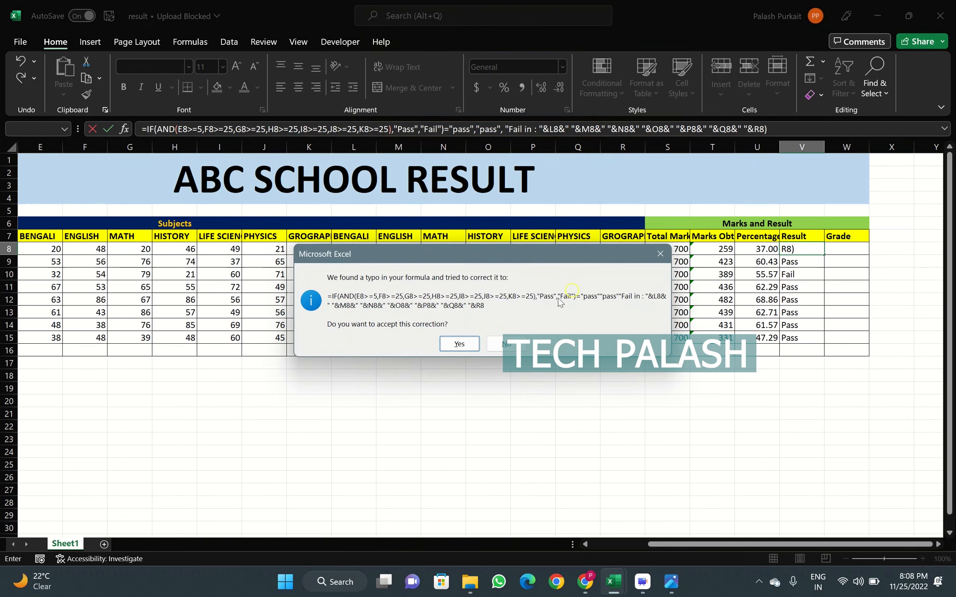
{"action": "left_click", "coordinate": [459, 344]}
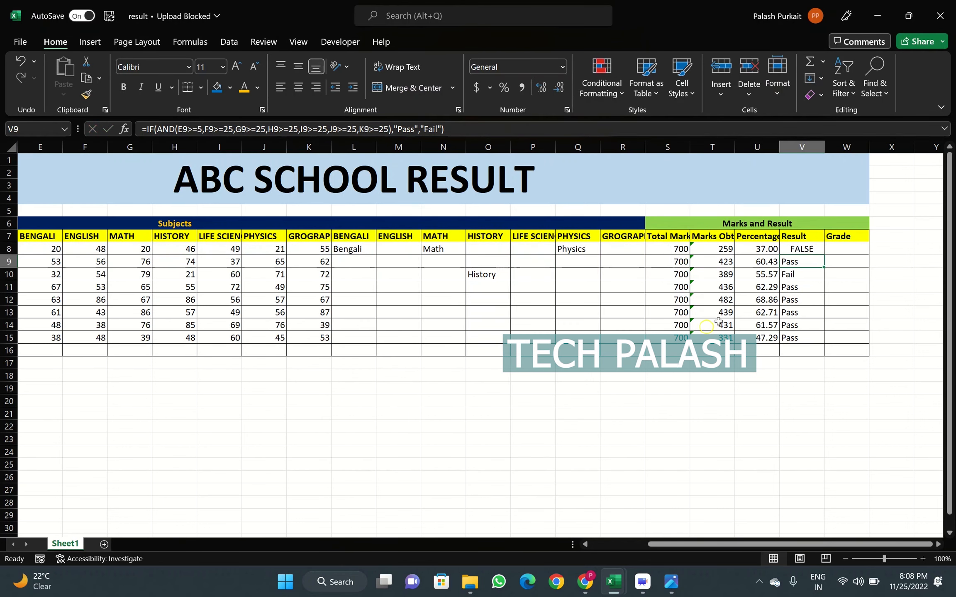
Step: Wrap the V8 formula in an outer IF with opening and closing parentheses and try to enter it
{"action": "double_click", "coordinate": [788, 251]}
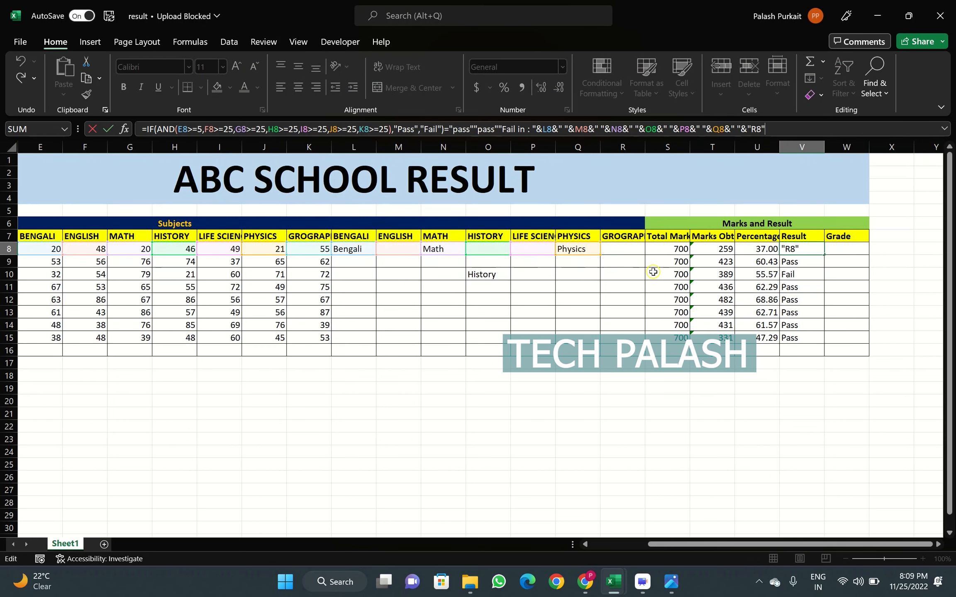
{"action": "left_click", "coordinate": [152, 132]}
{"action": "type", "text": "if"}
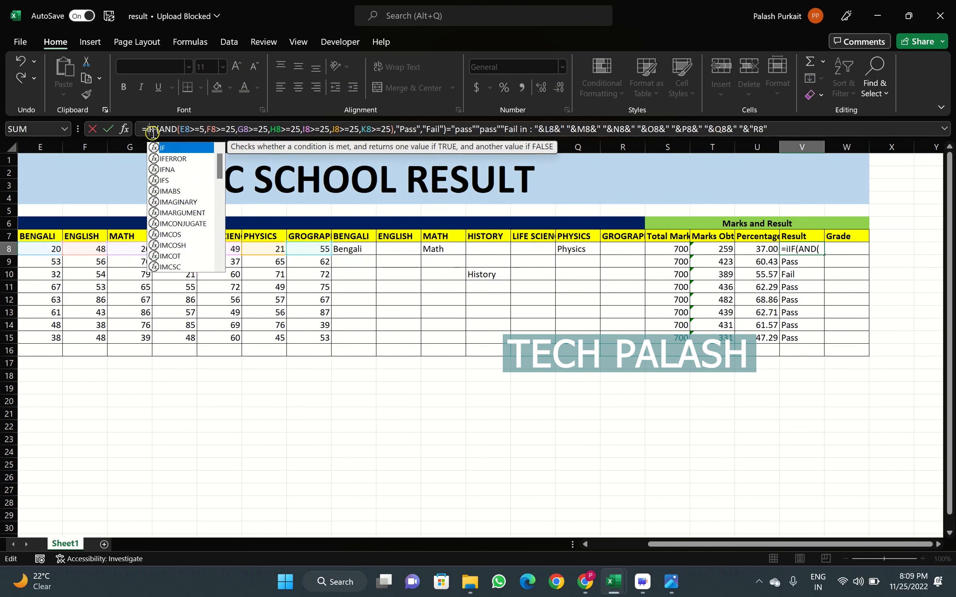
{"action": "type", "text": "("}
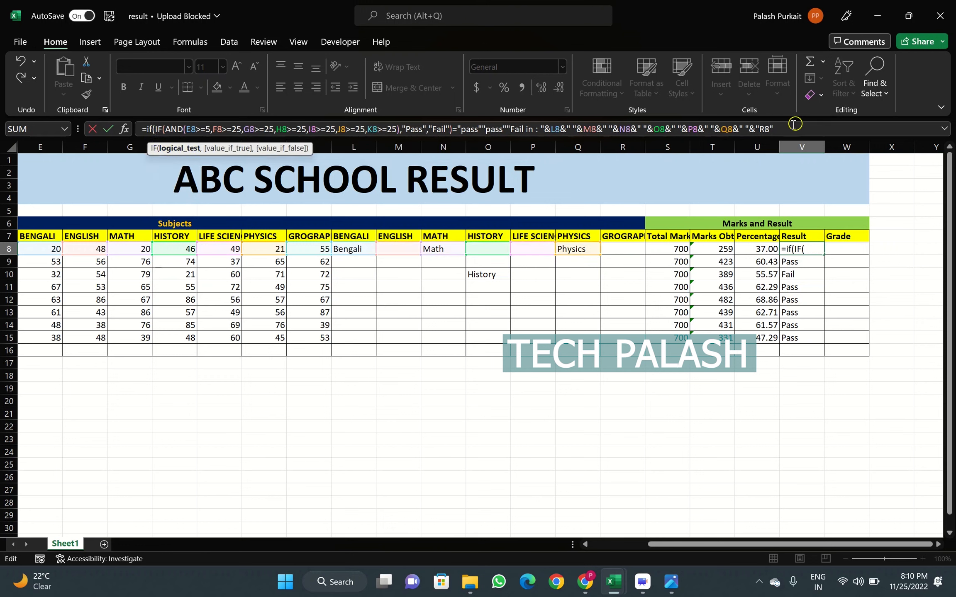
{"action": "left_click", "coordinate": [782, 128]}
{"action": "type", "text": ")"}
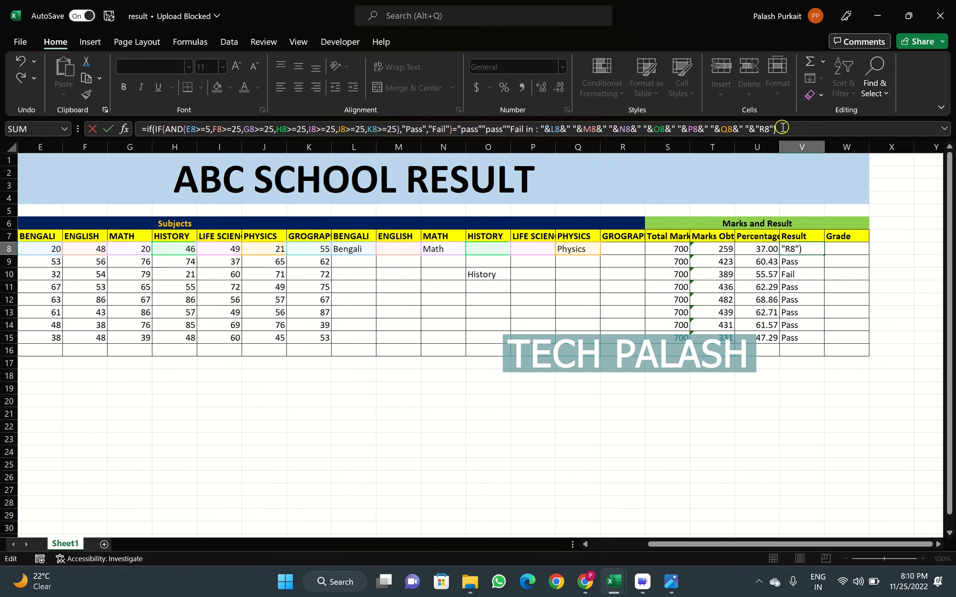
{"action": "key", "text": "Return"}
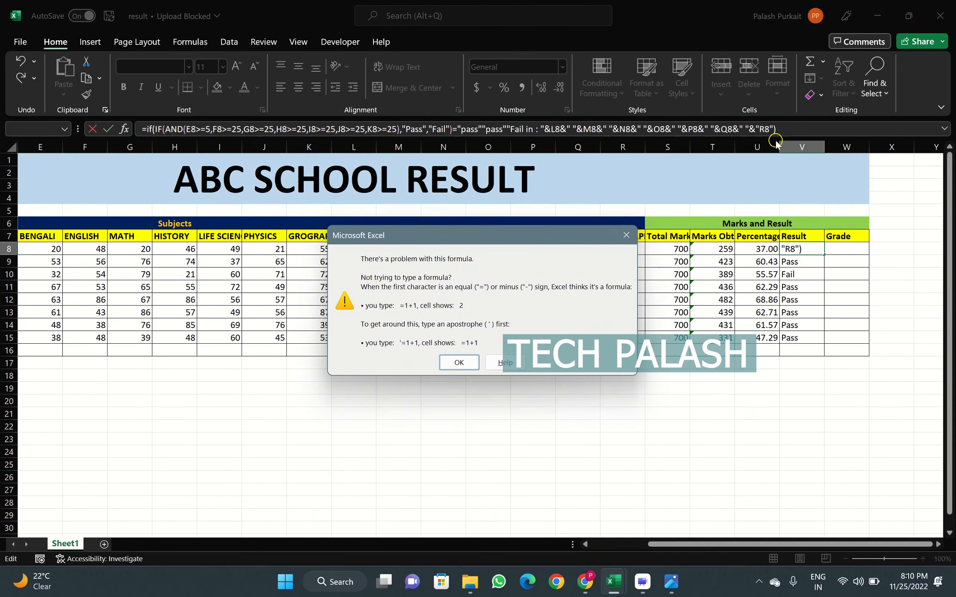
{"action": "left_click", "coordinate": [457, 361]}
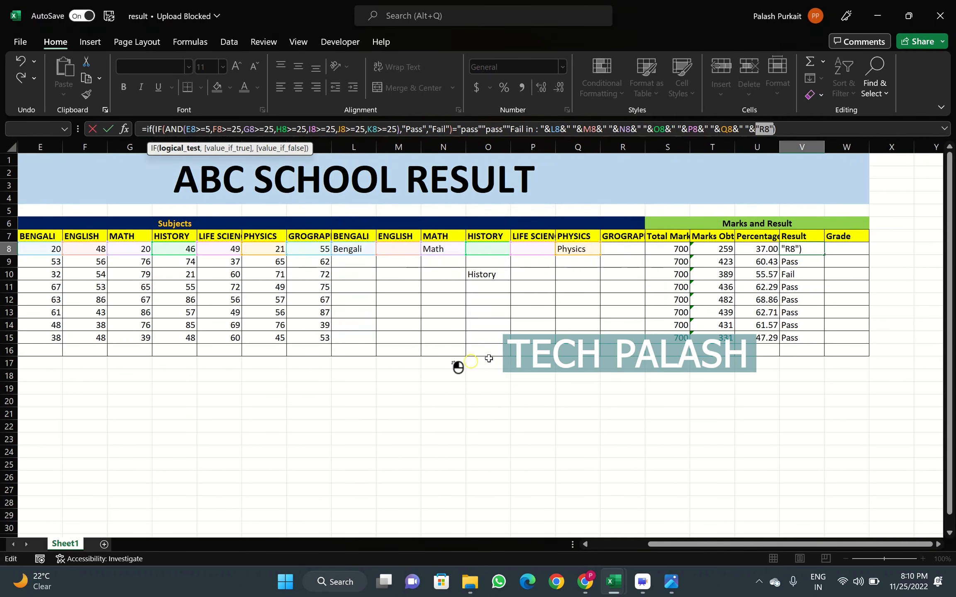
Step: Correct and enter V8's outer IF so its arguments read ...="pass","pass","Fail in : "& followed by L8 through Q8 and "R8", separated by spaces
{"action": "left_click", "coordinate": [779, 129]}
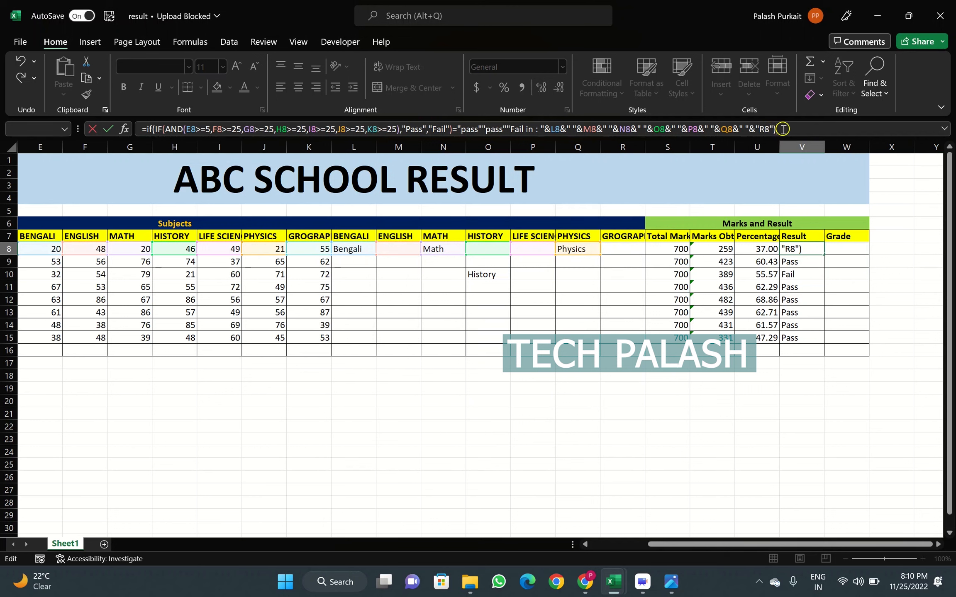
{"action": "key", "text": "BackSpace"}
{"action": "key", "text": "Return"}
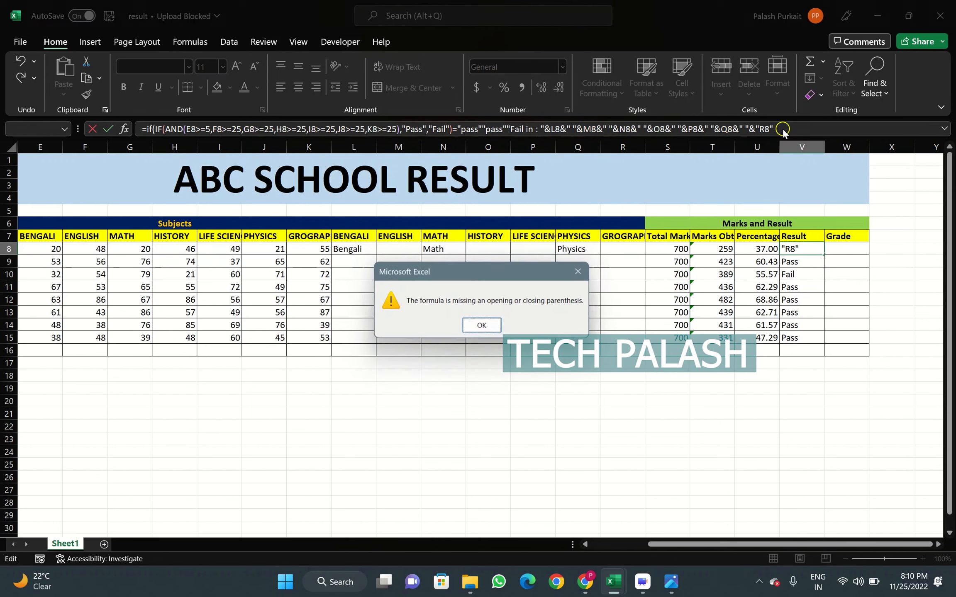
{"action": "left_click", "coordinate": [482, 326]}
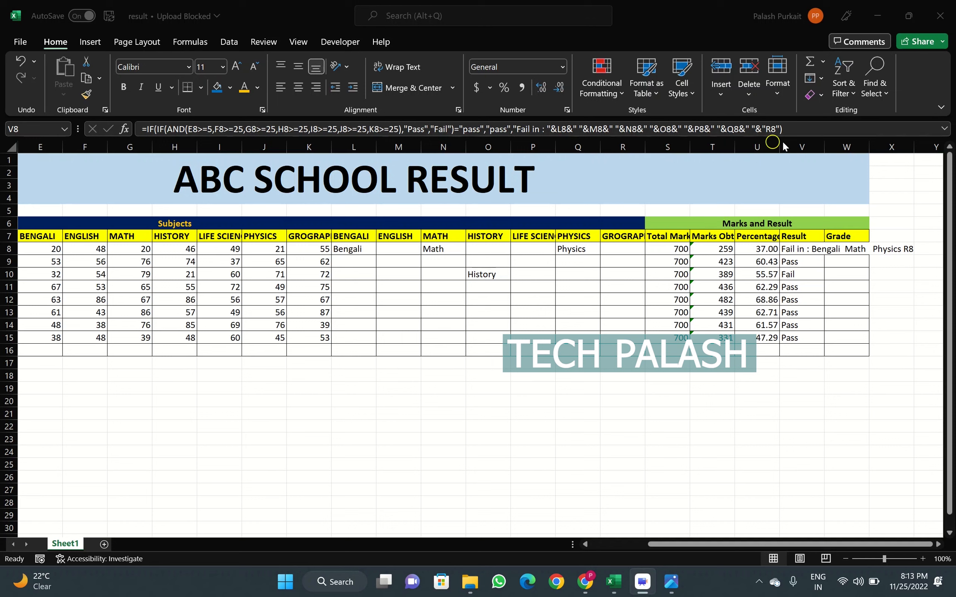
{"action": "left_click", "coordinate": [796, 129]}
{"action": "key", "text": "Return"}
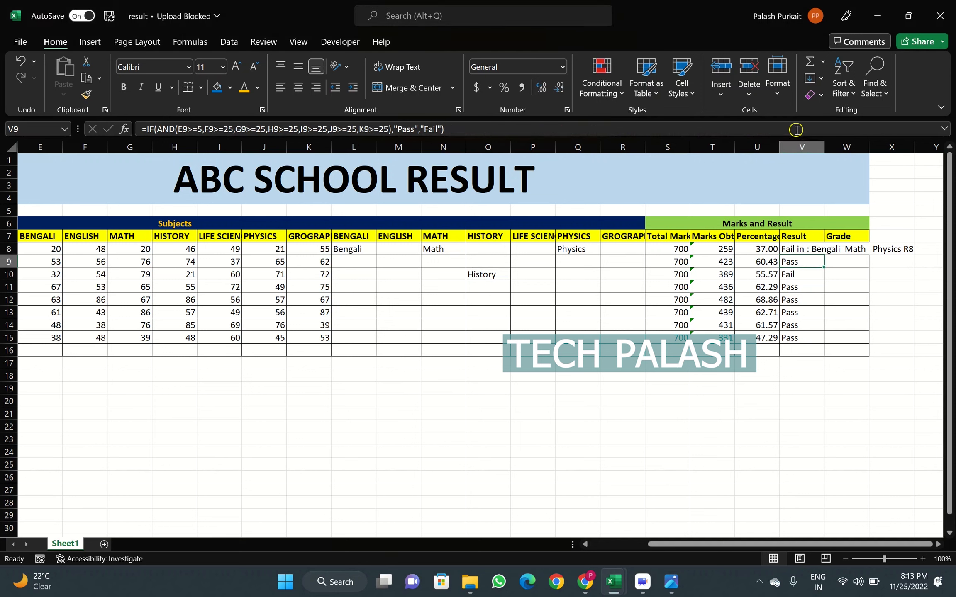
Step: Fill the V8 result formula down the Result column through row 15
{"action": "left_click", "coordinate": [845, 338]}
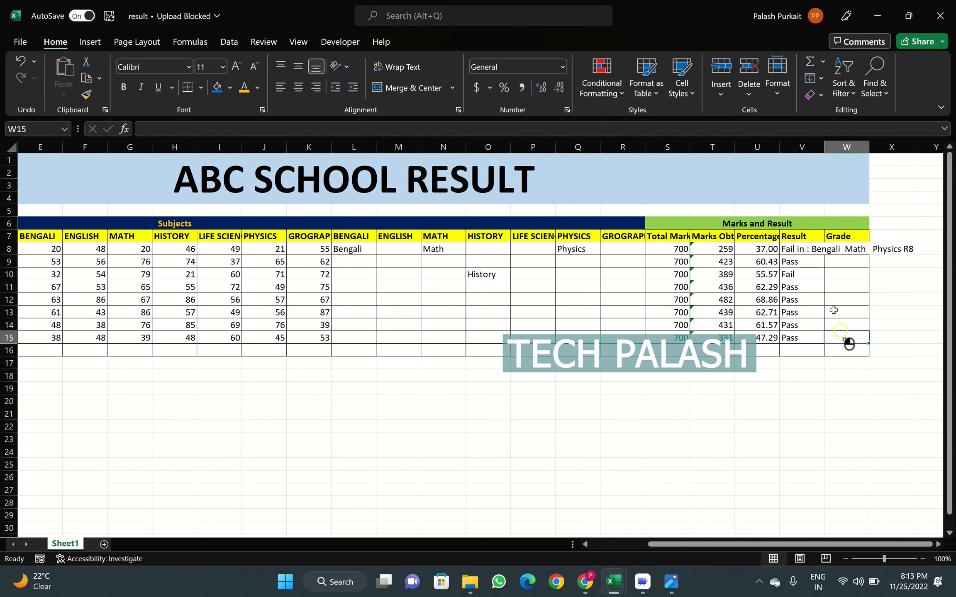
{"action": "left_click", "coordinate": [818, 257]}
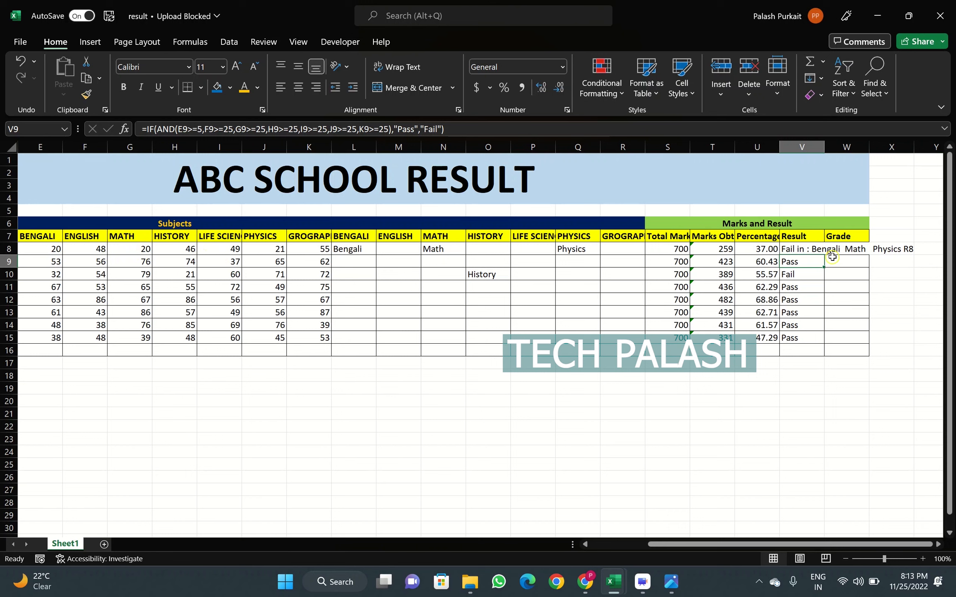
{"action": "left_click", "coordinate": [816, 252]}
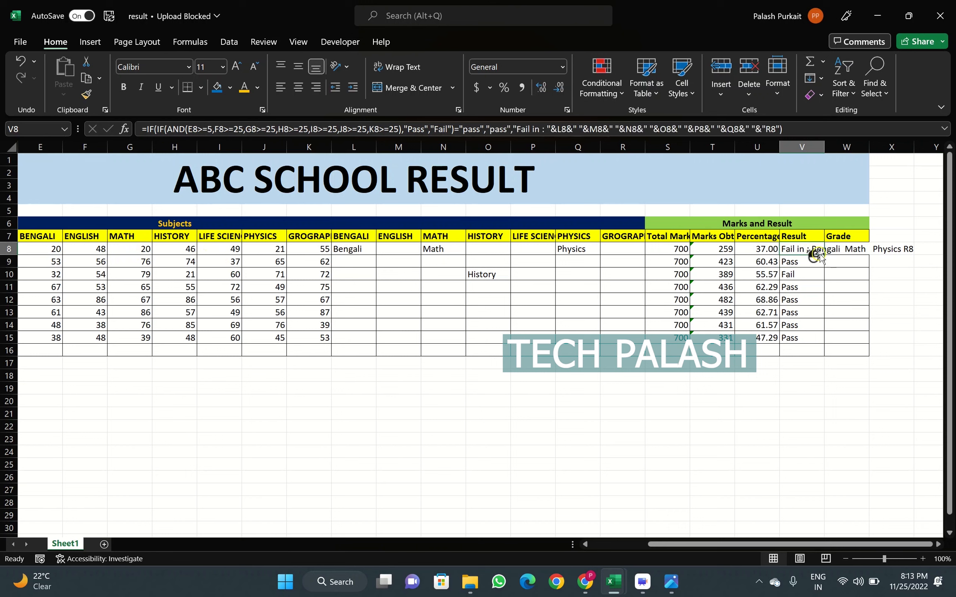
{"action": "double_click", "coordinate": [824, 255]}
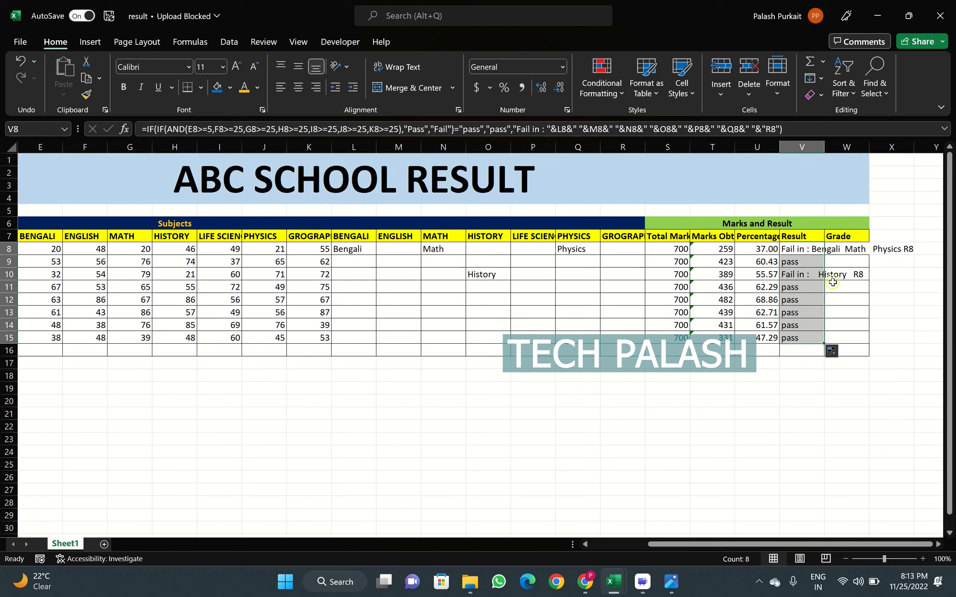
Step: Begin the Grade formula in W8 with =IF(U8>80,"A", based on the percentage cell
{"action": "left_click", "coordinate": [847, 251]}
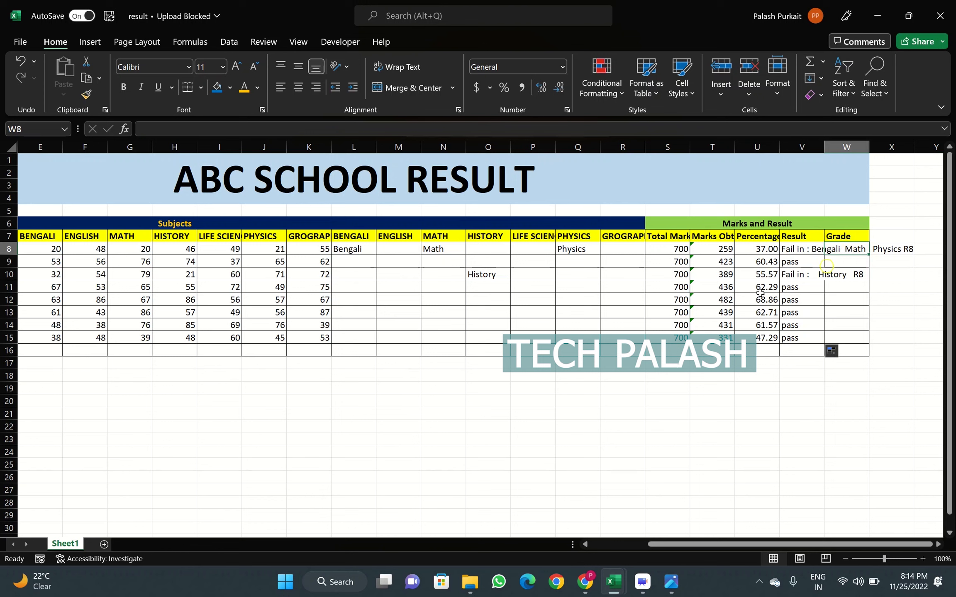
{"action": "left_click", "coordinate": [145, 548]}
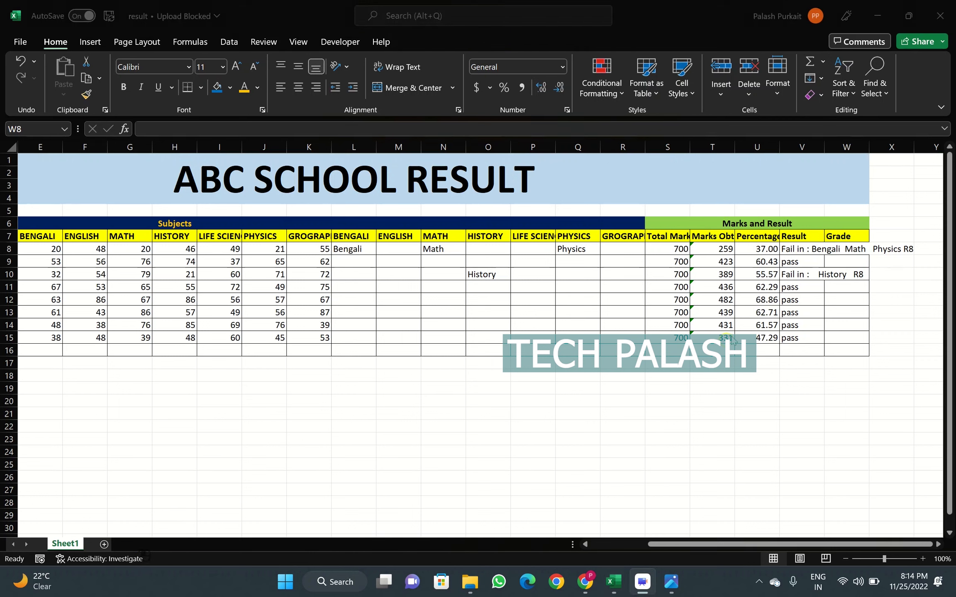
{"action": "left_click", "coordinate": [831, 252]}
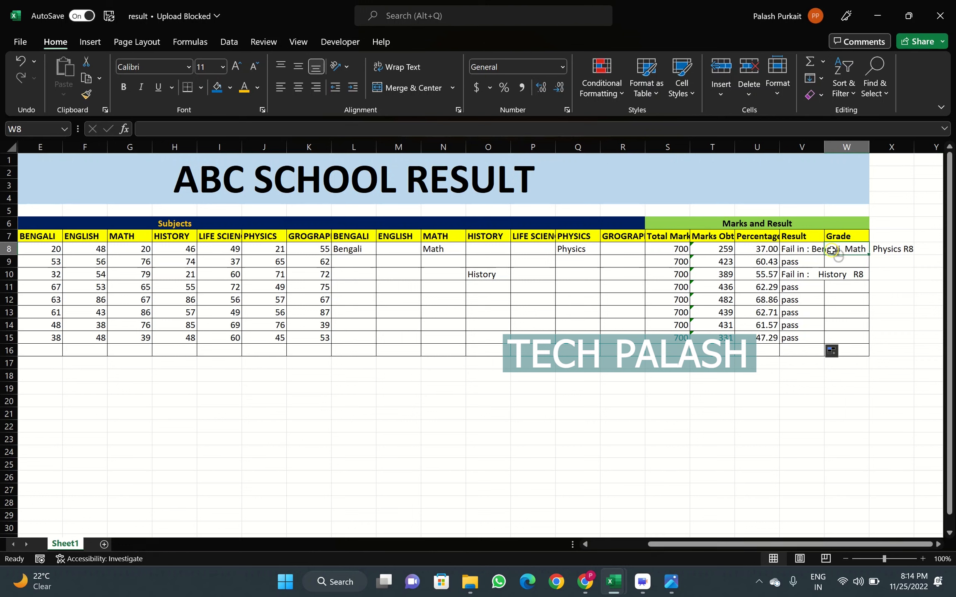
{"action": "type", "text": "=if"}
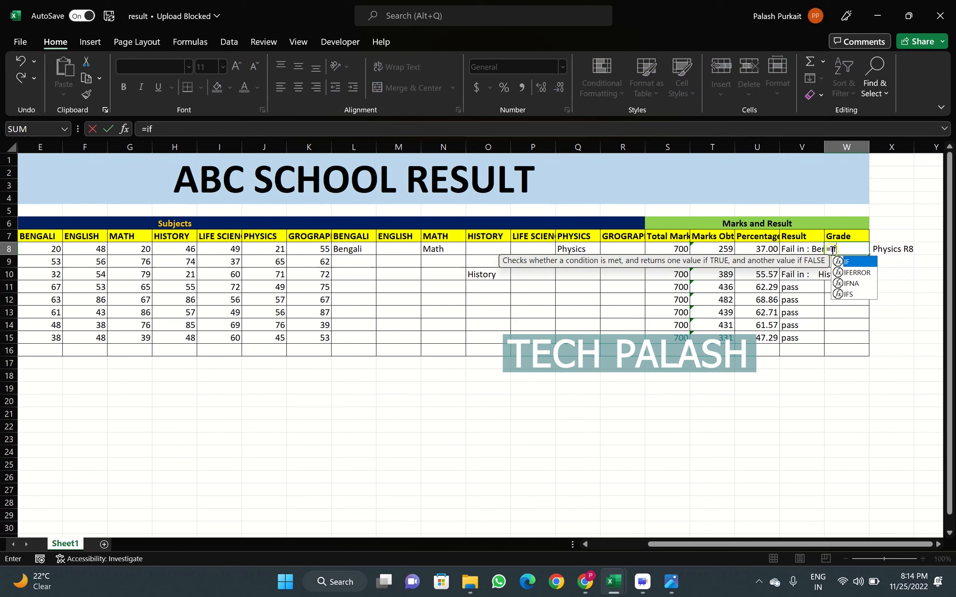
{"action": "type", "text": "("}
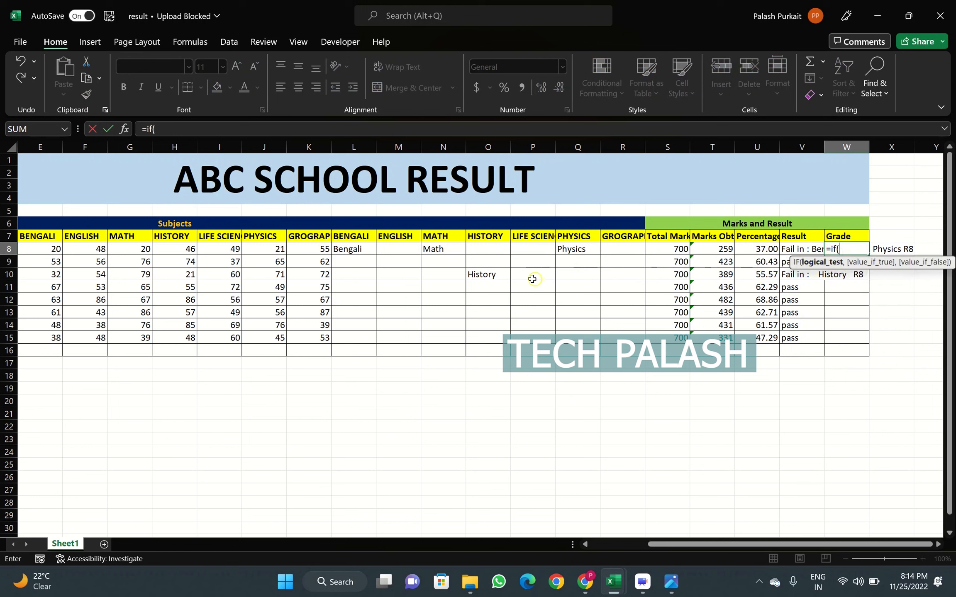
{"action": "left_click", "coordinate": [767, 250]}
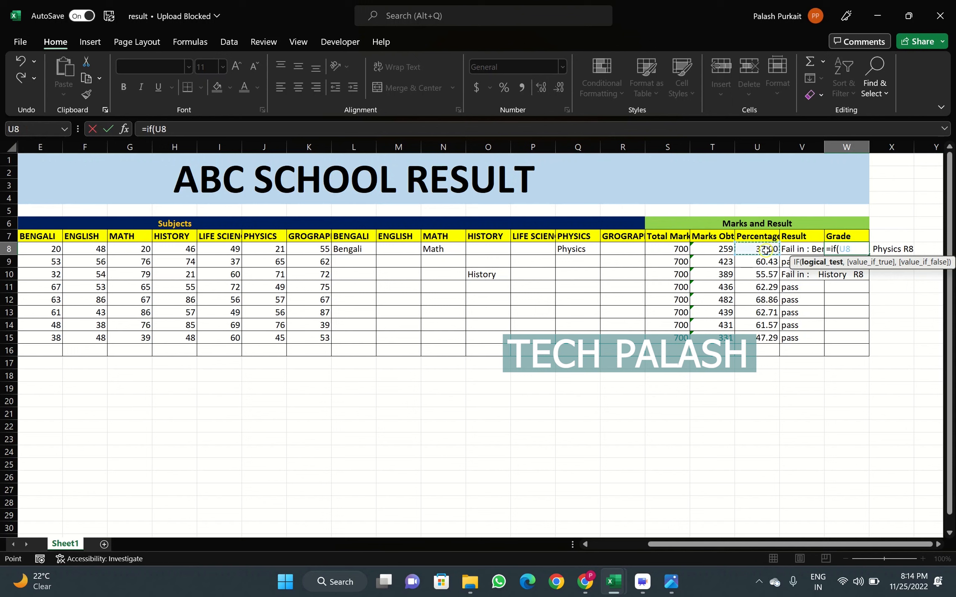
{"action": "type", "text": ">80,"}
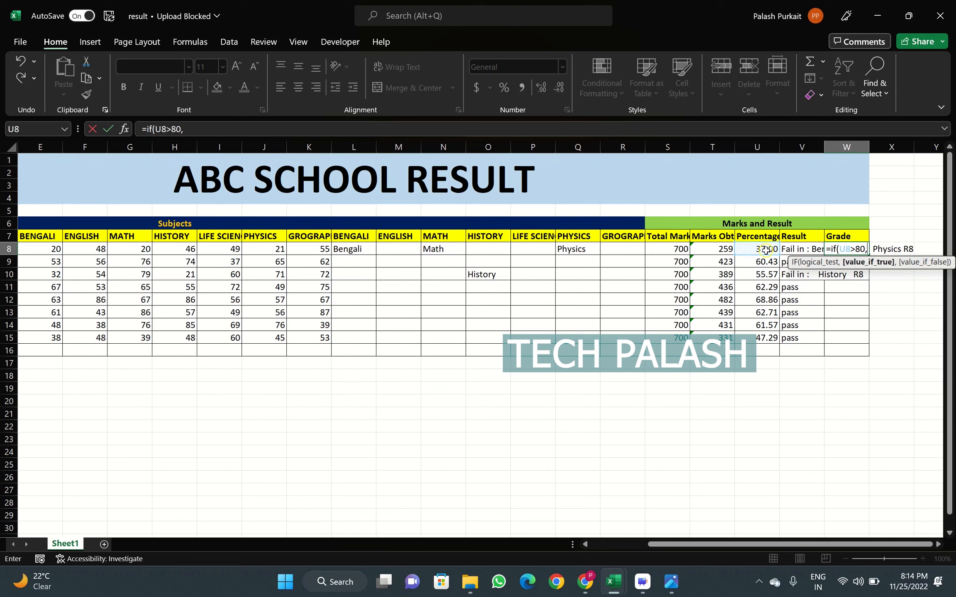
{"action": "type", "text": "\""}
{"action": "key", "text": "Caps_Lock"}
{"action": "type", "text": "A"}
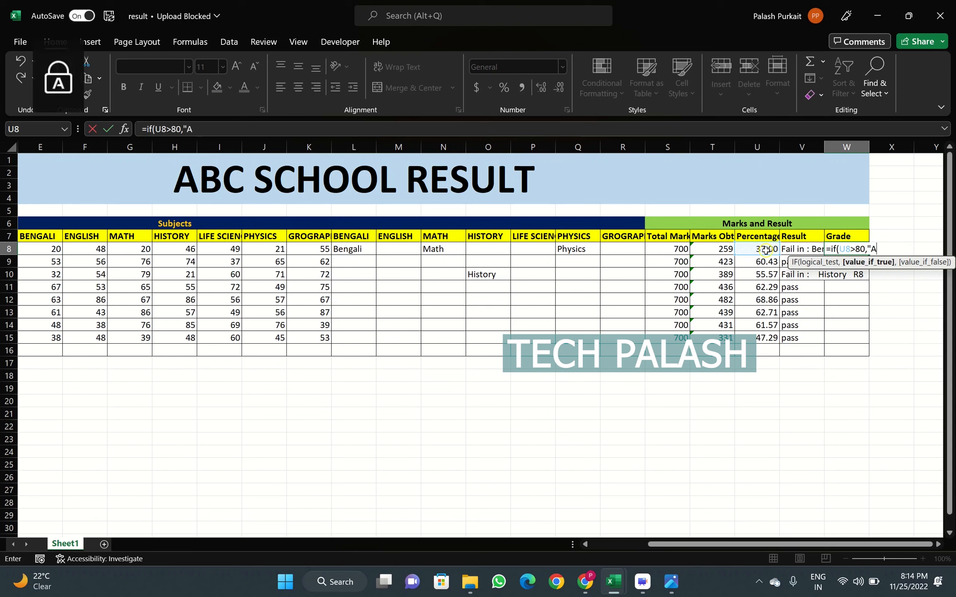
{"action": "type", "text": "\""}
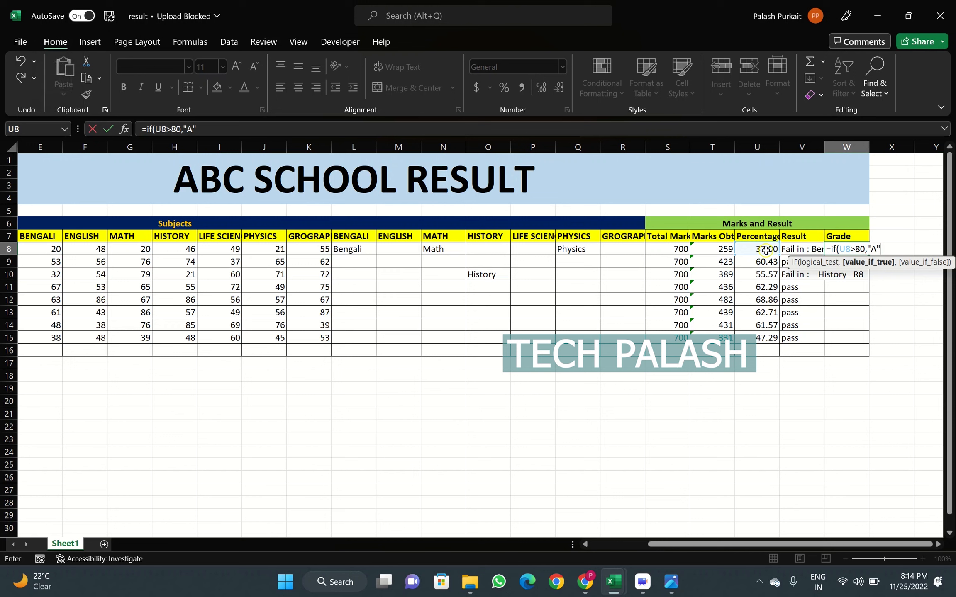
{"action": "type", "text": ","}
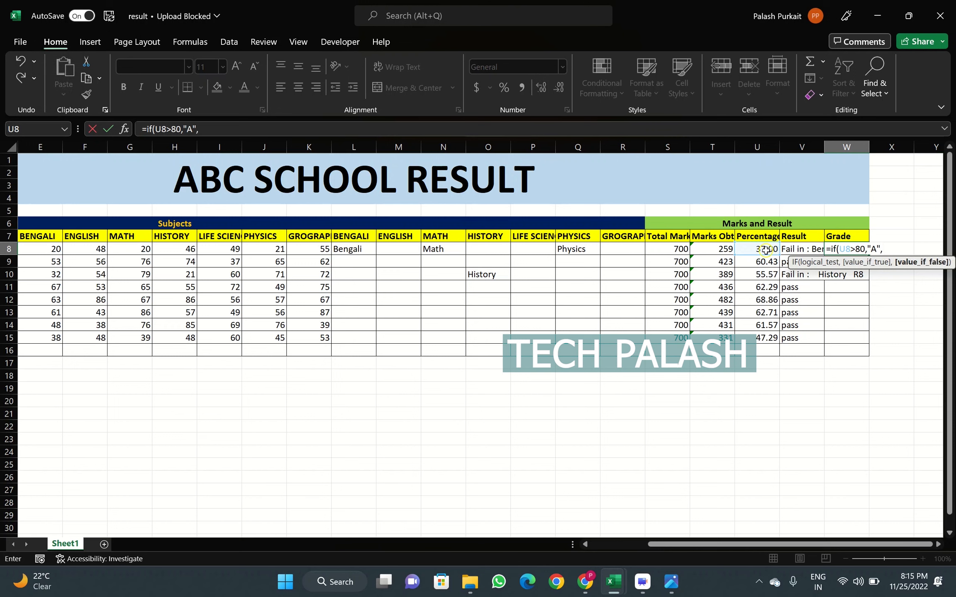
Step: Nest a second condition in the W8 formula as IF(U8>60,"B"+, with the stray I removed
{"action": "type", "text": "IF"}
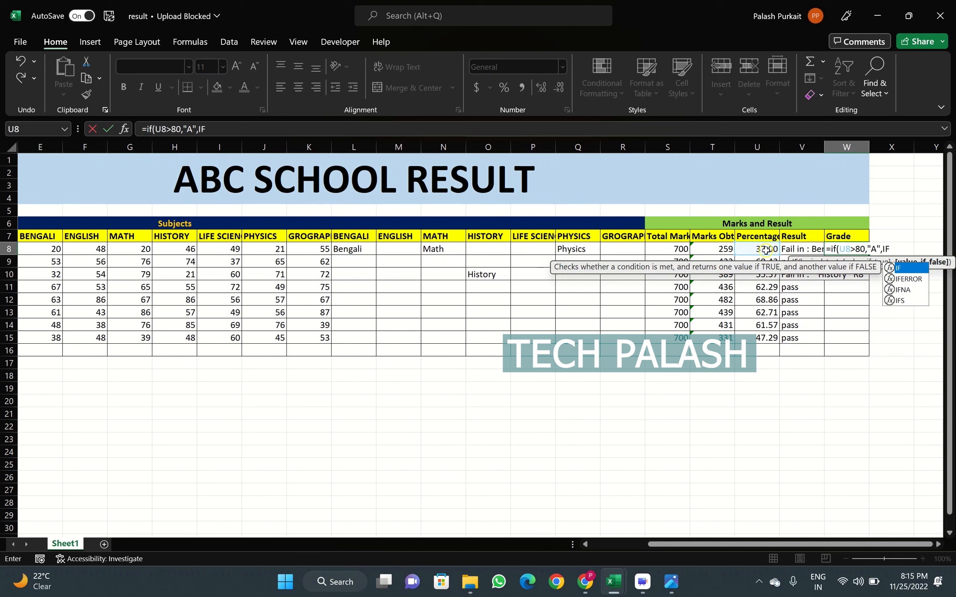
{"action": "type", "text": "("}
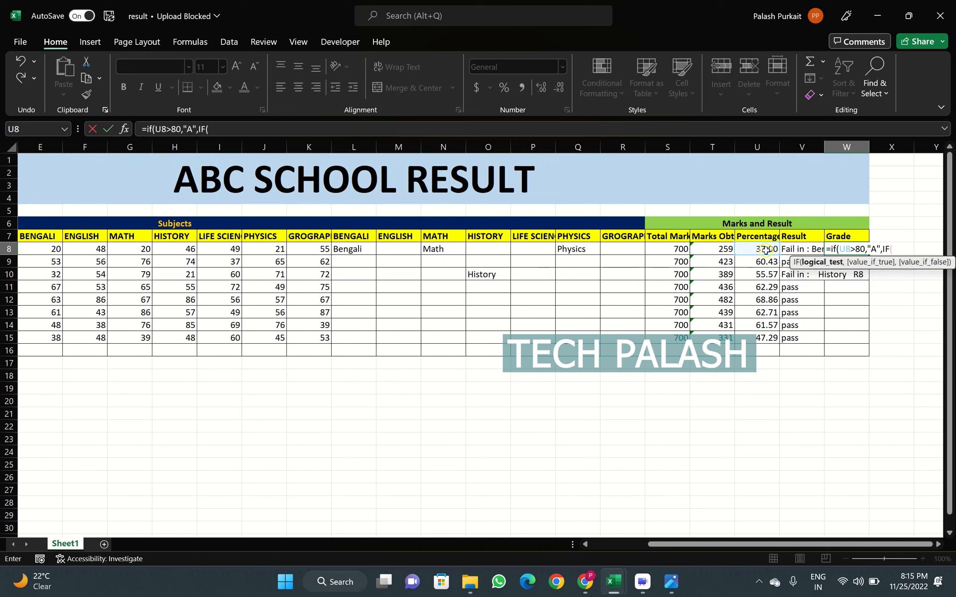
{"action": "left_click", "coordinate": [766, 250]}
{"action": "type", "text": ">60"}
{"action": "type", "text": ","}
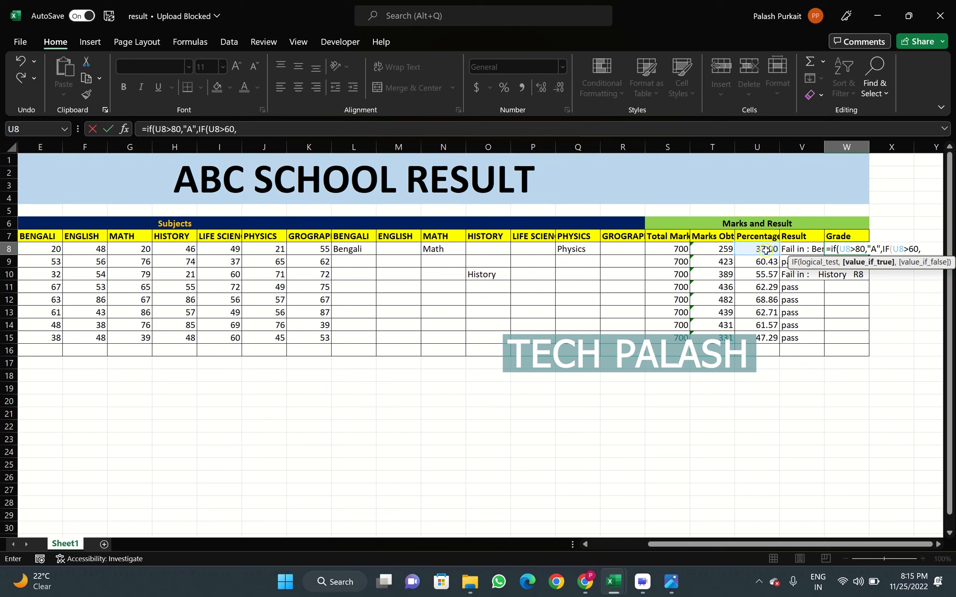
{"action": "type", "text": "\"B+,I"}
{"action": "left_click", "coordinate": [930, 249]}
{"action": "type", "text": "\""}
{"action": "left_click", "coordinate": [264, 131]}
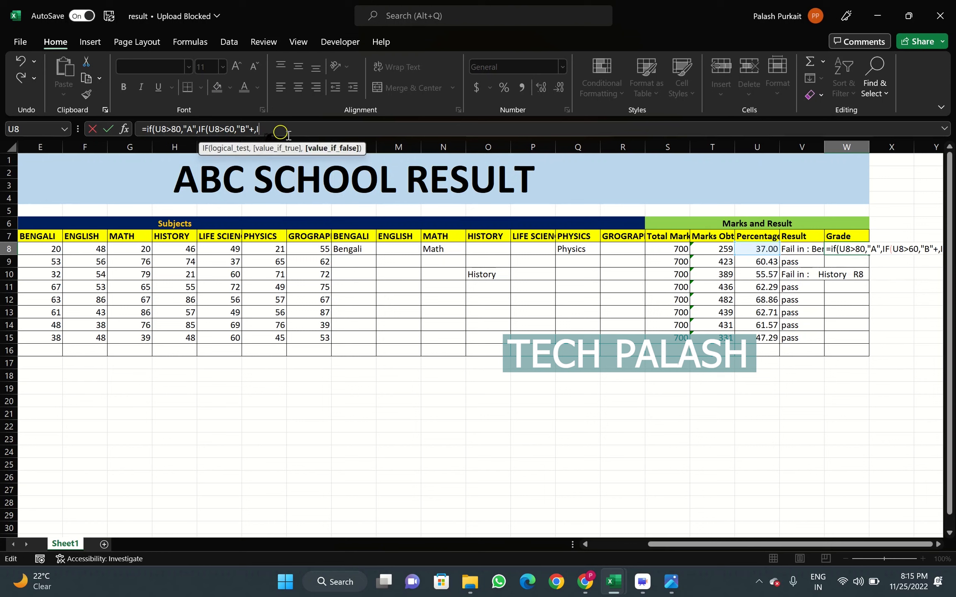
{"action": "key", "text": "BackSpace"}
{"action": "left_click", "coordinate": [757, 251]}
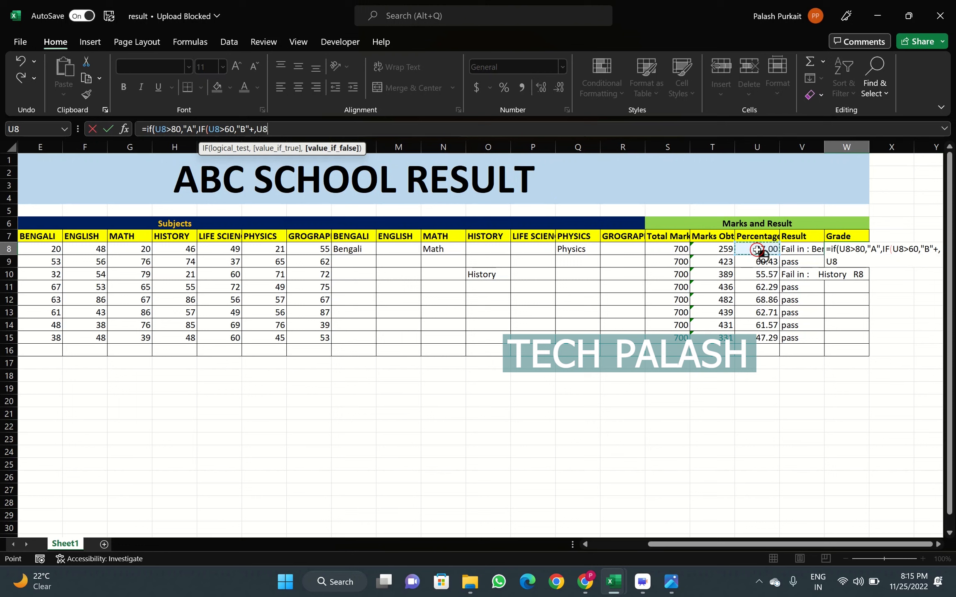
{"action": "key", "text": "BackSpace"}
{"action": "key", "text": "BackSpace"}
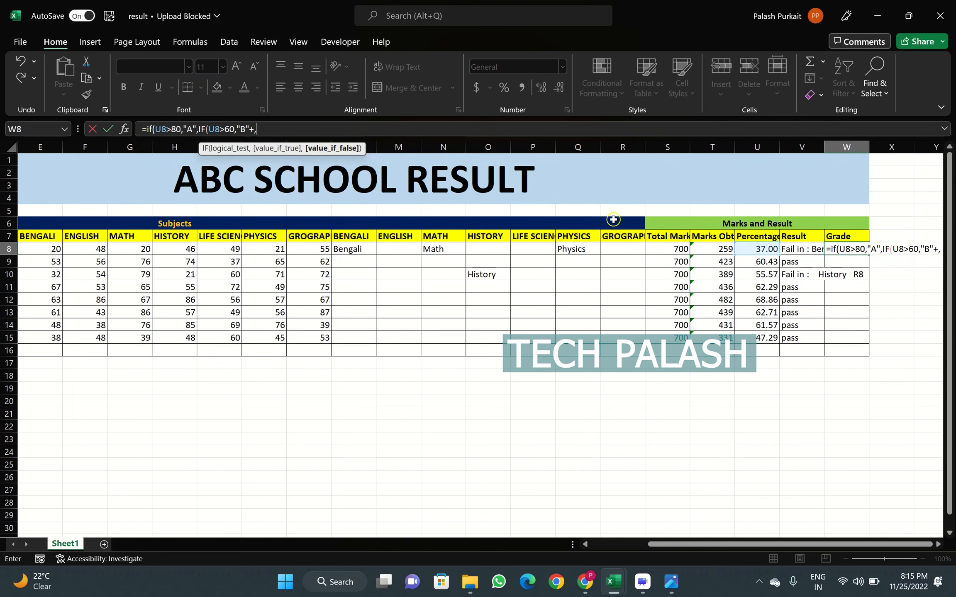
Step: Nest a third condition in the W8 grade formula as IF(U8>40,"B",
{"action": "type", "text": "IF"}
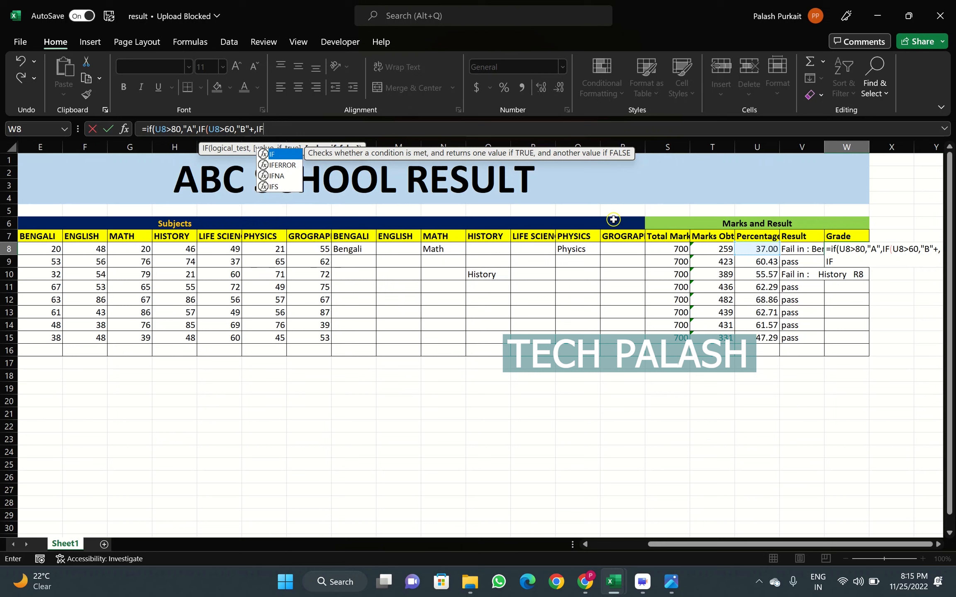
{"action": "type", "text": "("}
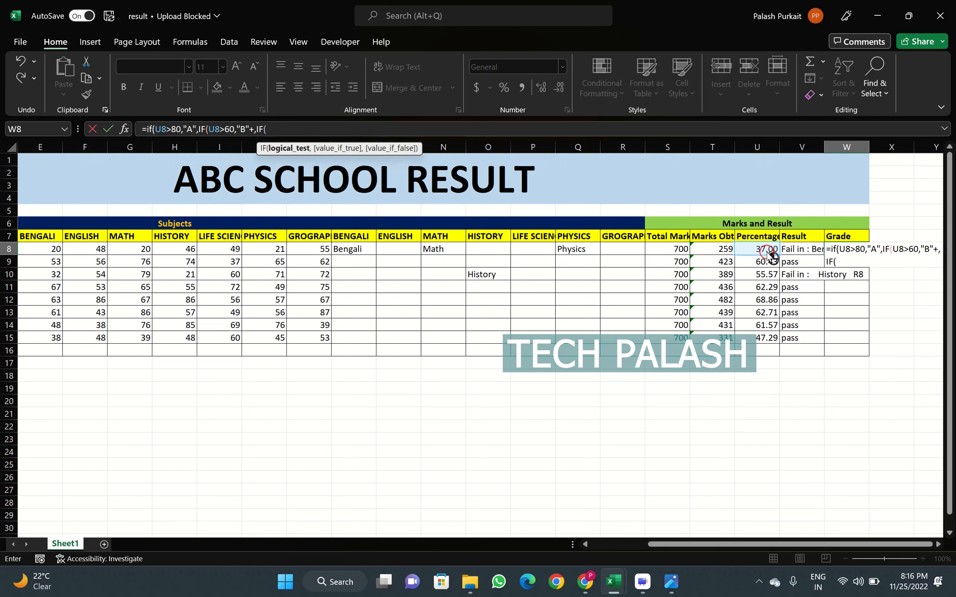
{"action": "left_click", "coordinate": [277, 127]}
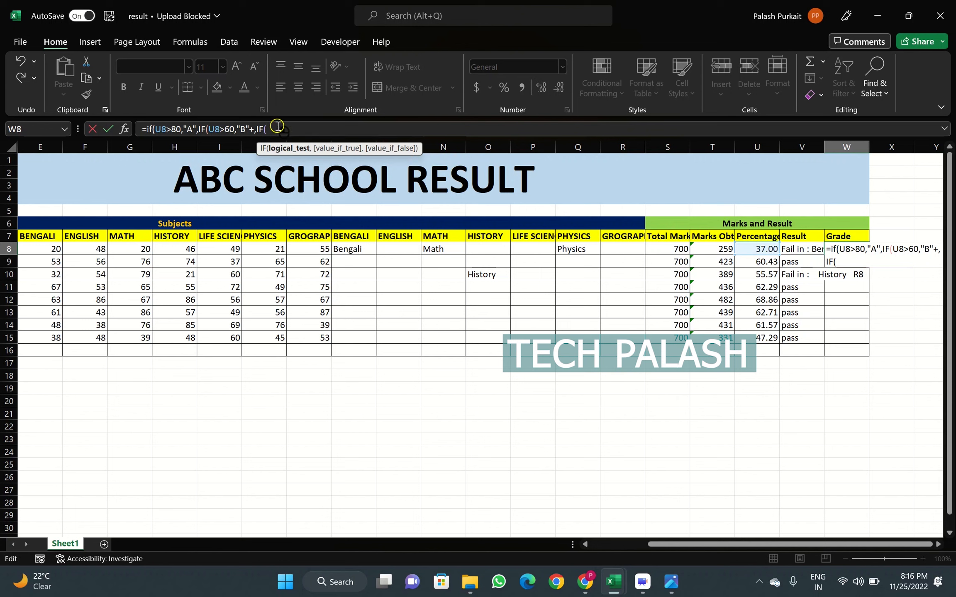
{"action": "left_click", "coordinate": [751, 254]}
{"action": "type", "text": ">"}
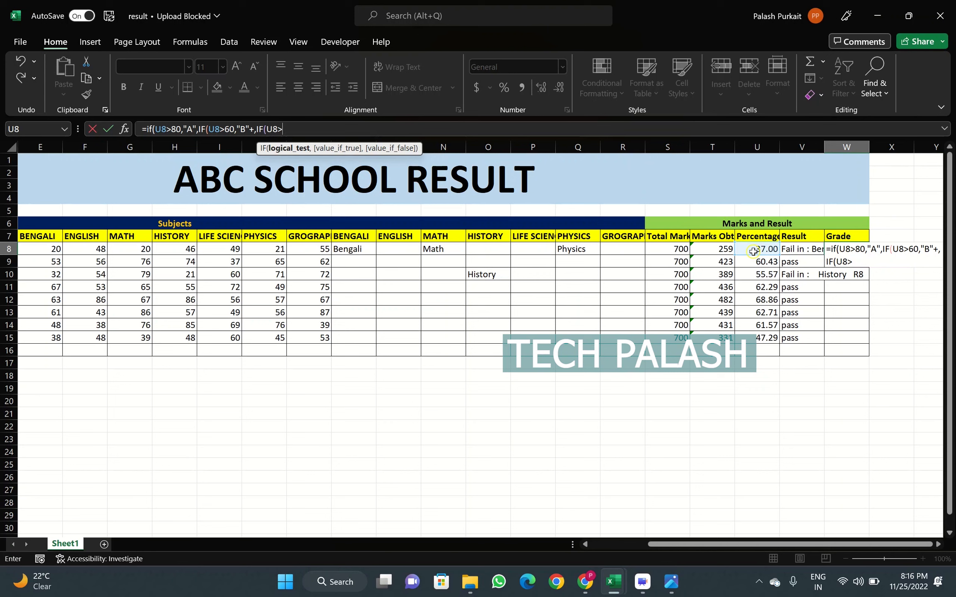
{"action": "type", "text": "40,"}
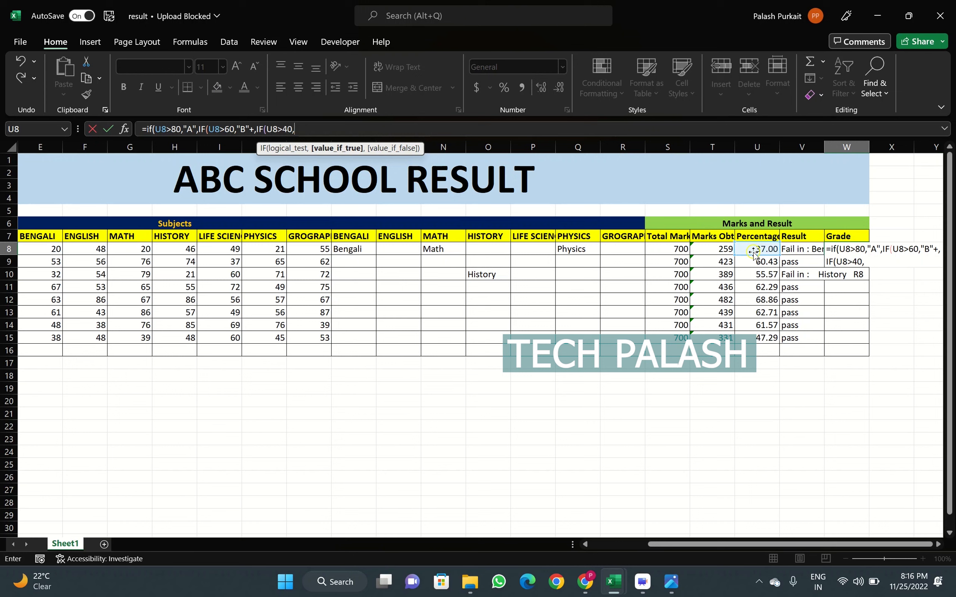
{"action": "type", "text": "\"B\","}
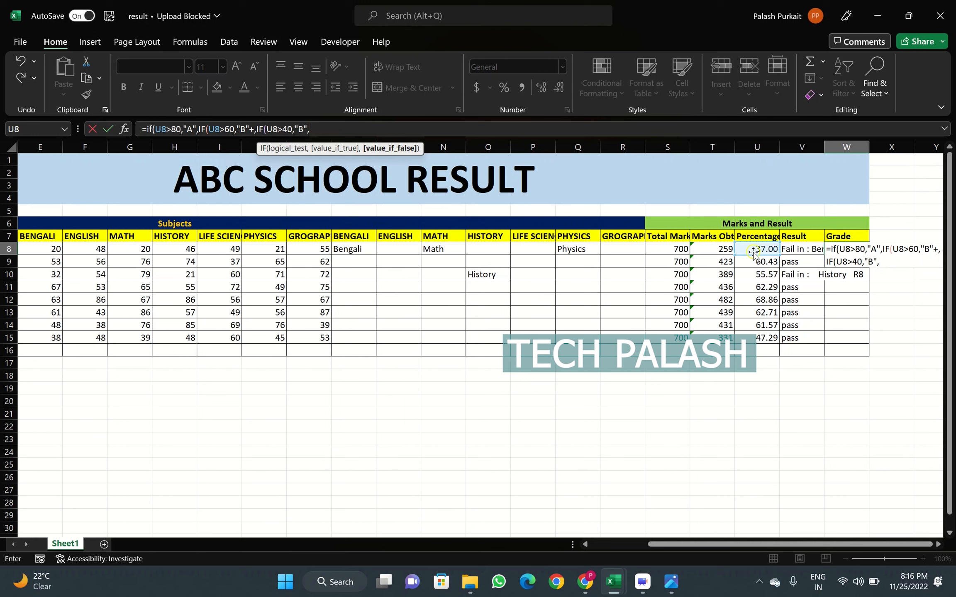
Step: Finish the W8 formula with IF(U8>25,"C","D") and all closing parentheses, correct the second grade to "B+", and enter it
{"action": "type", "text": "IF"}
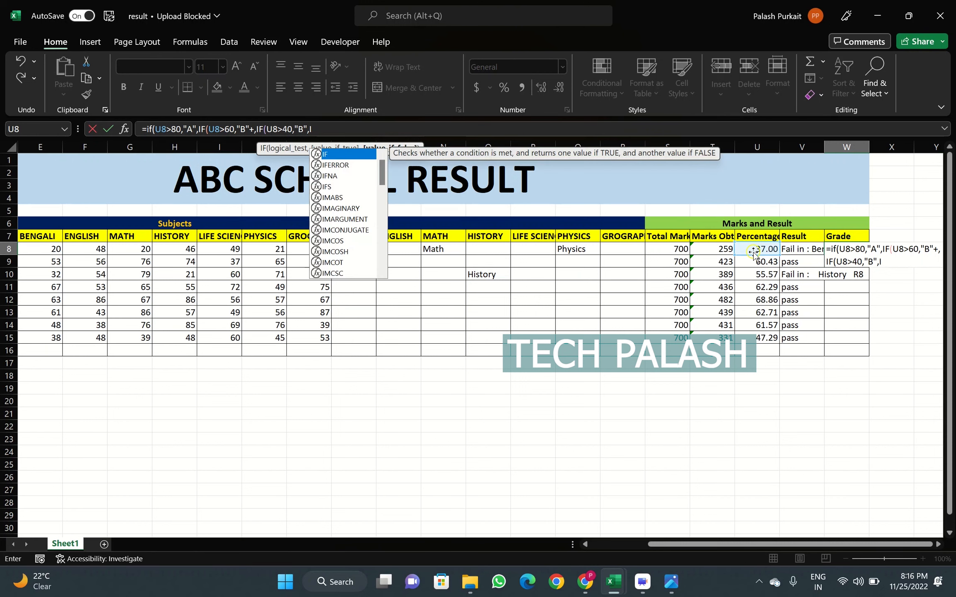
{"action": "type", "text": "("}
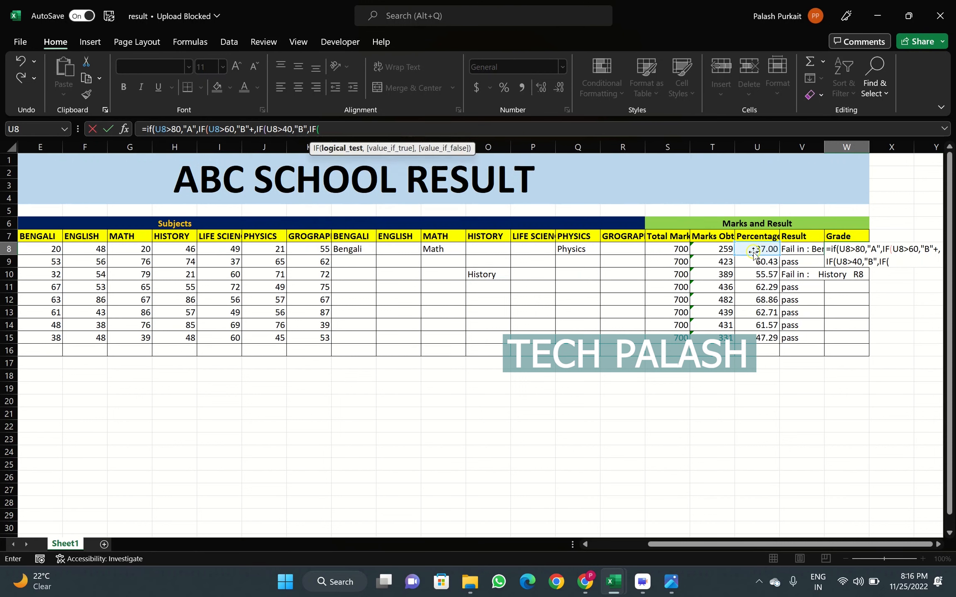
{"action": "left_click", "coordinate": [761, 252]}
{"action": "type", "text": "2"}
{"action": "key", "text": "BackSpace"}
{"action": "type", "text": ">25"}
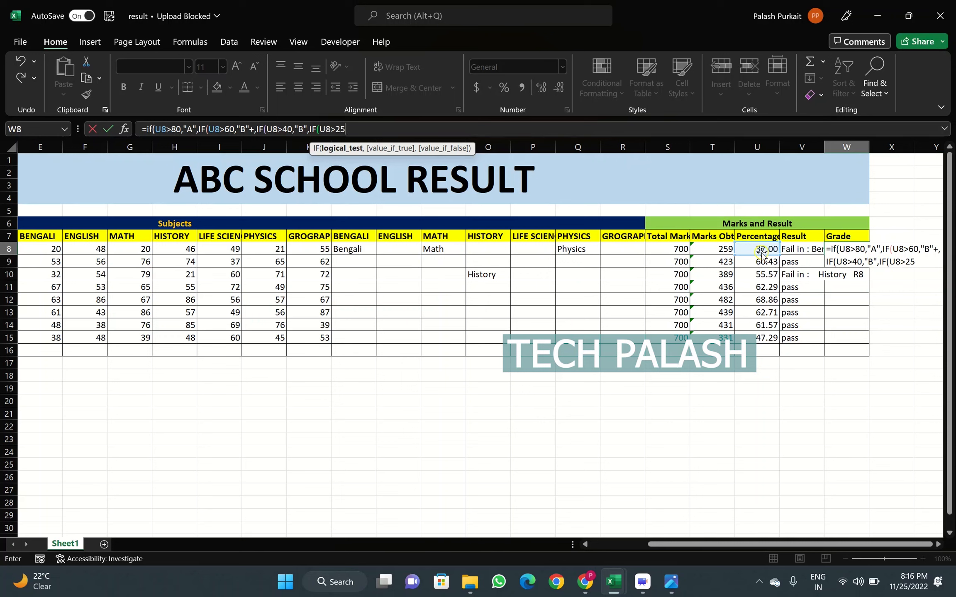
{"action": "type", "text": ","}
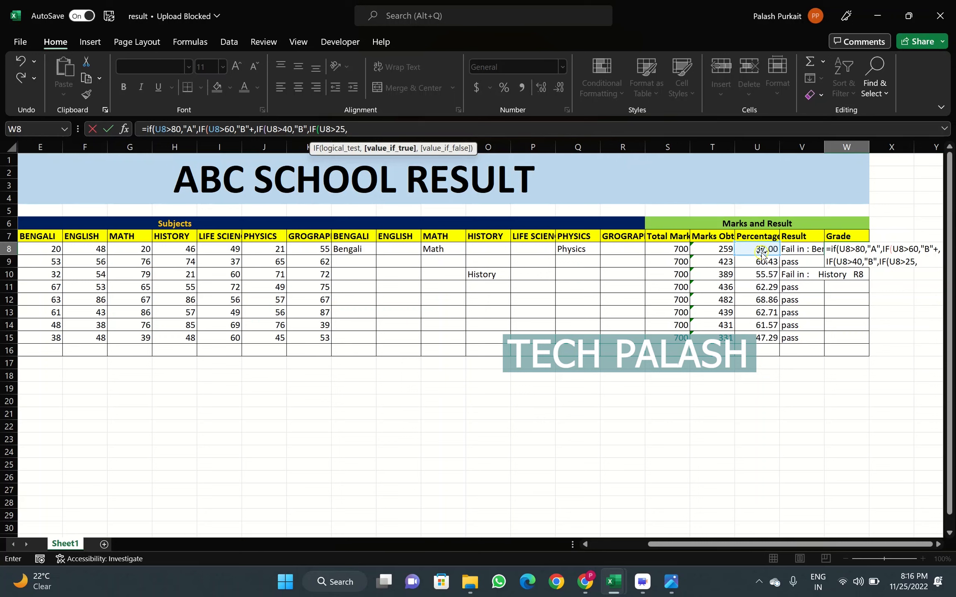
{"action": "type", "text": "\"C\","}
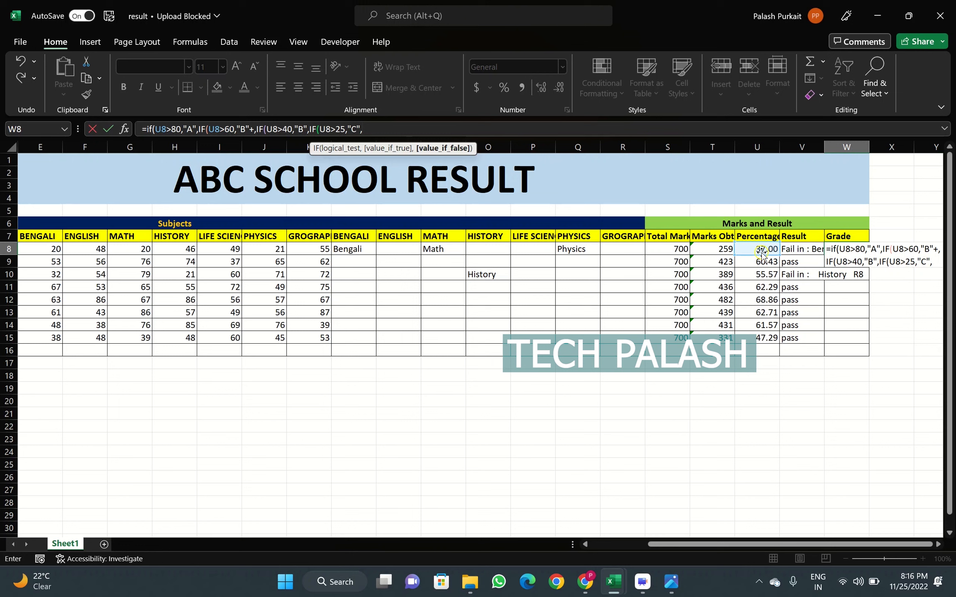
{"action": "type", "text": "\"D\""}
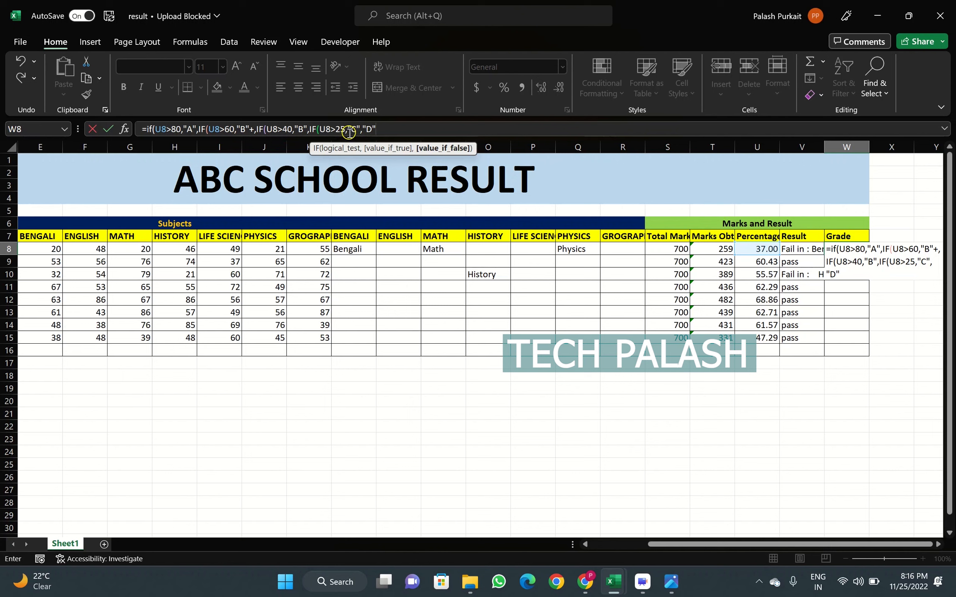
{"action": "type", "text": "))"}
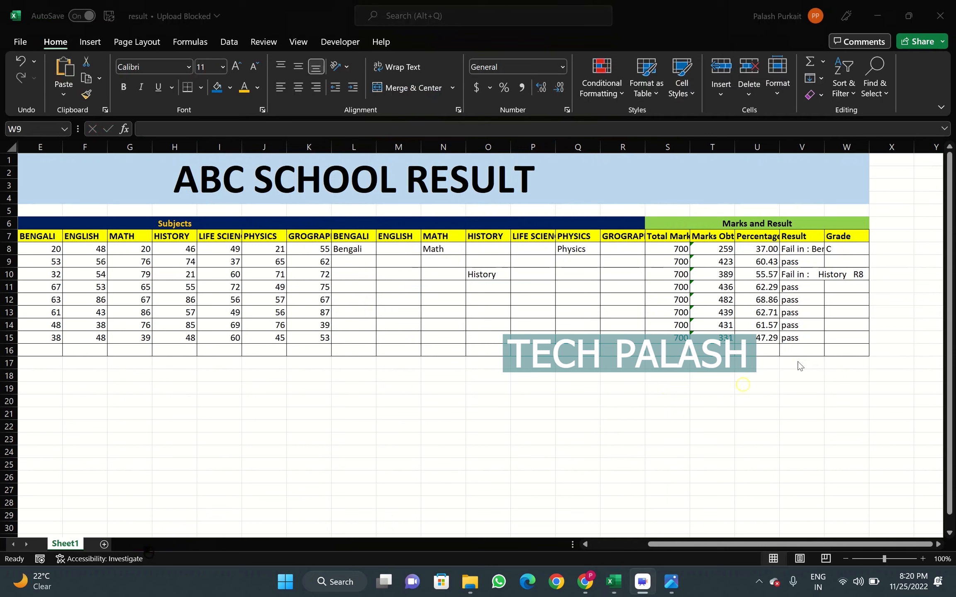
{"action": "left_click", "coordinate": [847, 248]}
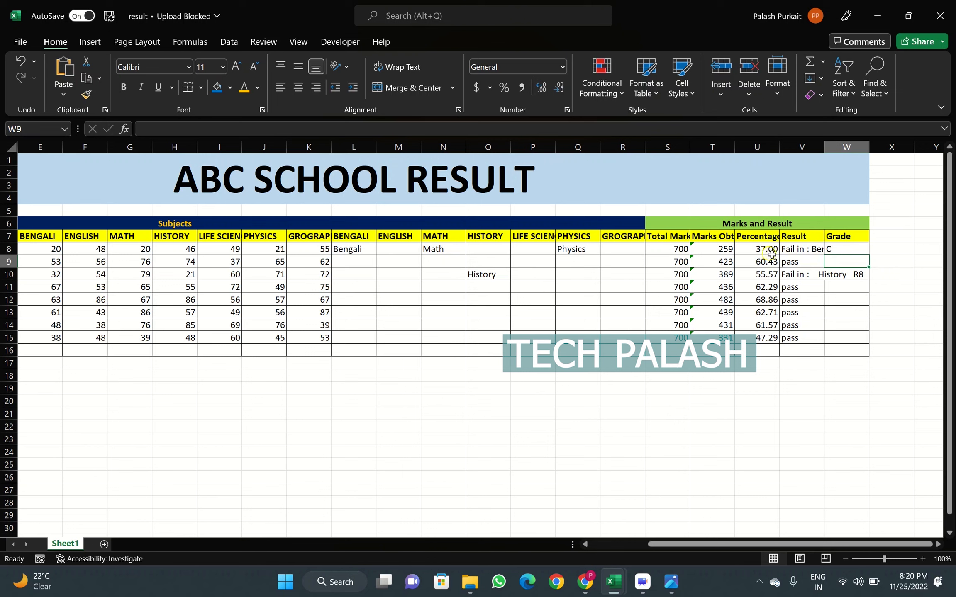
{"action": "double_click", "coordinate": [809, 254]}
{"action": "left_click", "coordinate": [828, 391]}
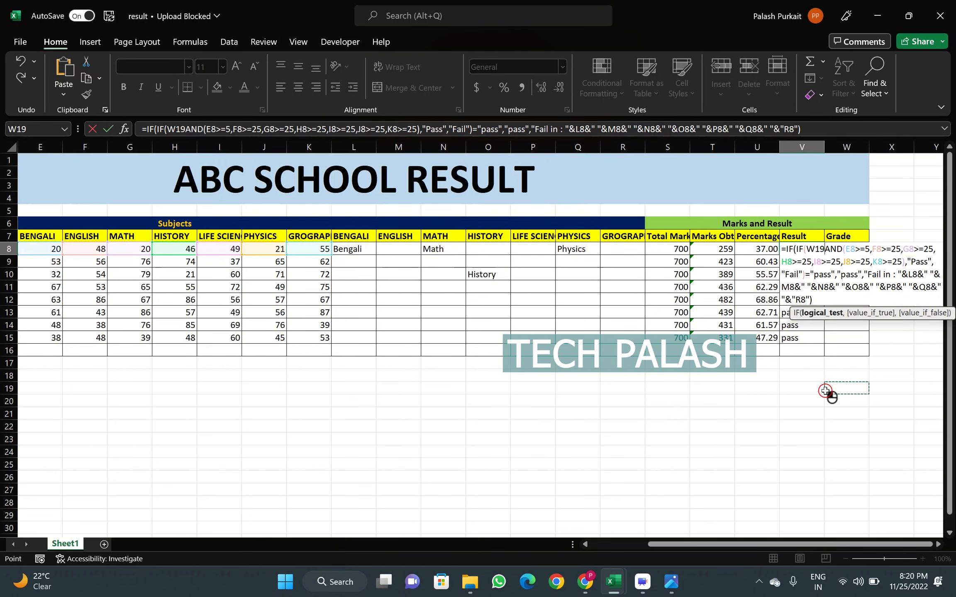
{"action": "key", "text": "Escape"}
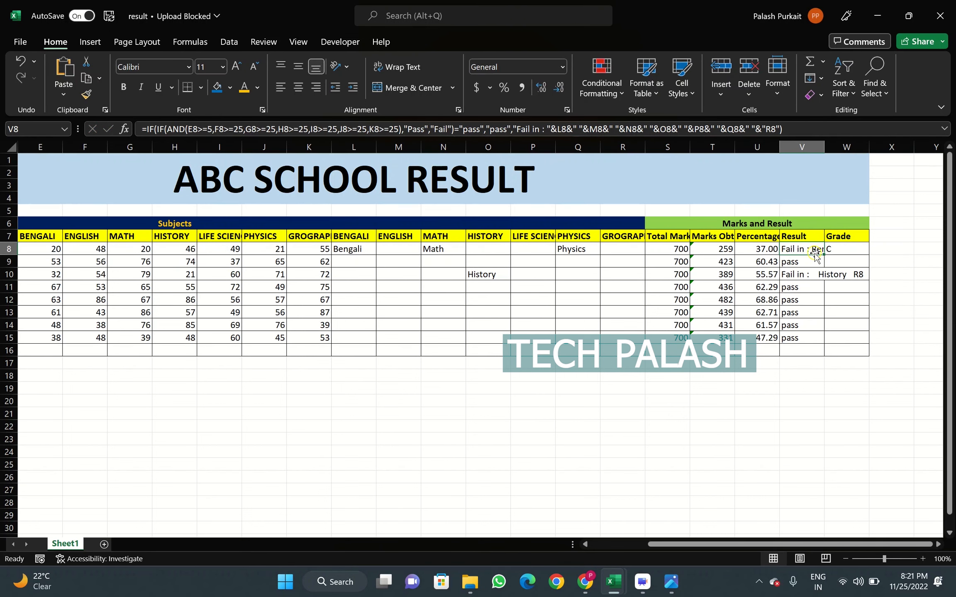
Step: Widen the Result column and fill the W8 grade formula down the Grade column through row 15
{"action": "left_click_drag", "start_coordinate": [824, 142], "coordinate": [897, 162]}
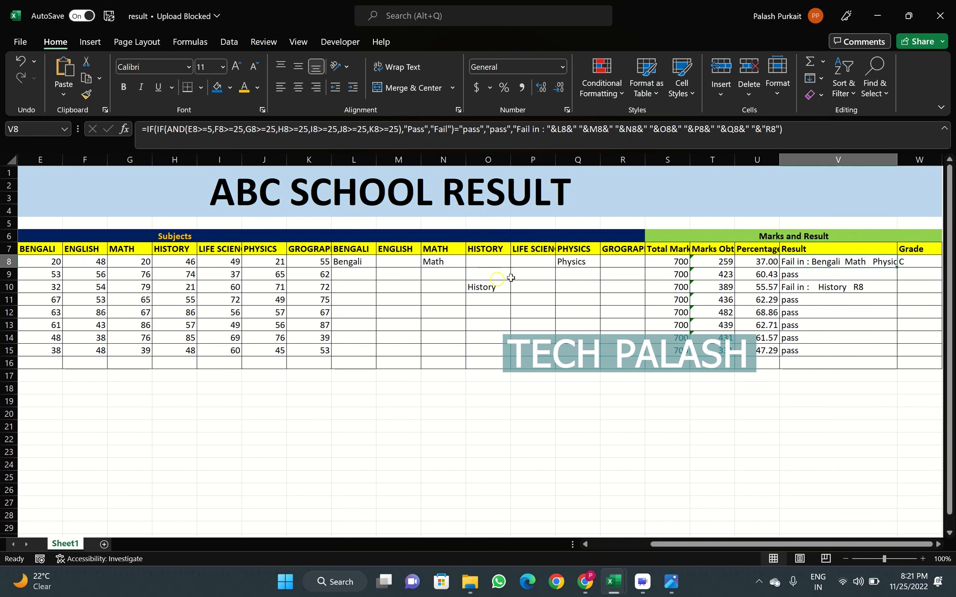
{"action": "left_click", "coordinate": [909, 264]}
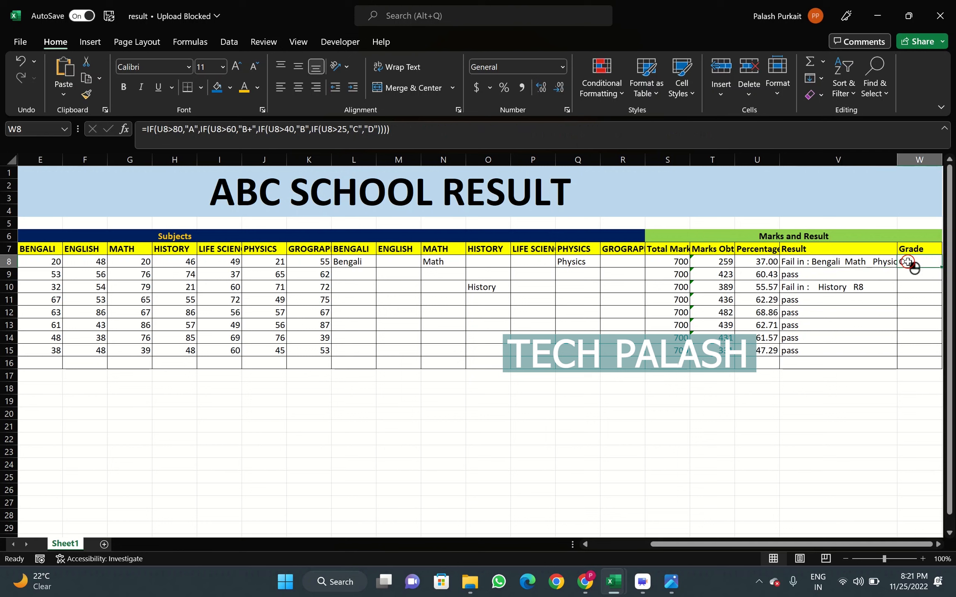
{"action": "double_click", "coordinate": [941, 267]}
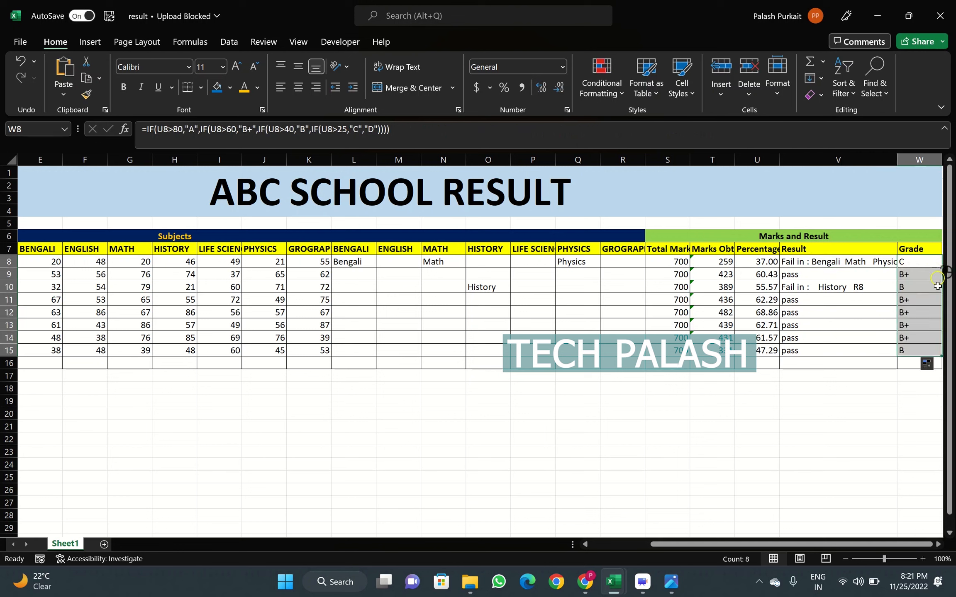
{"action": "left_click", "coordinate": [888, 453]}
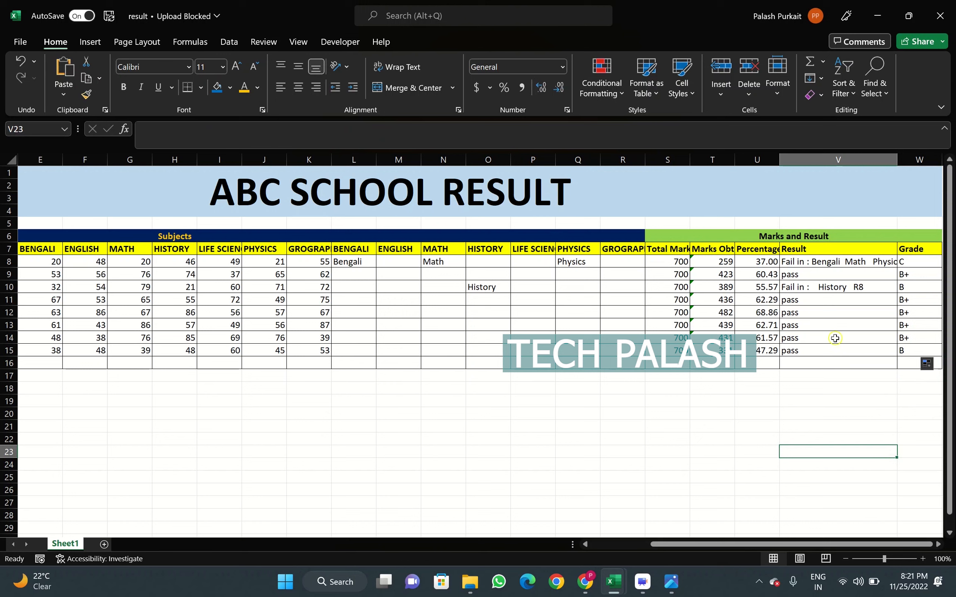